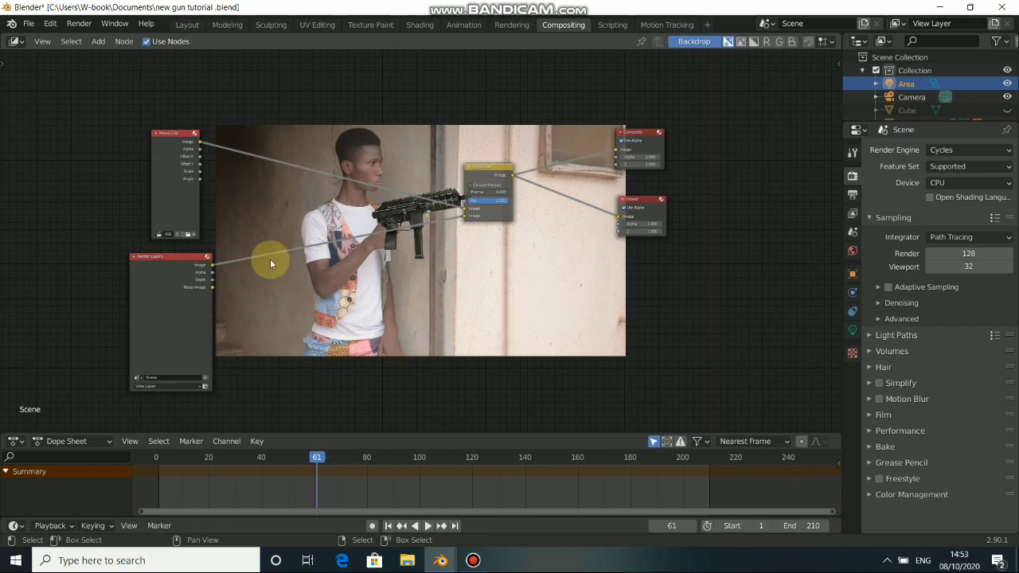
- Move the Movie Clip and Render Layers nodes off the backdrop image to its left side
middle_click_drag(270, 259, 301, 300)
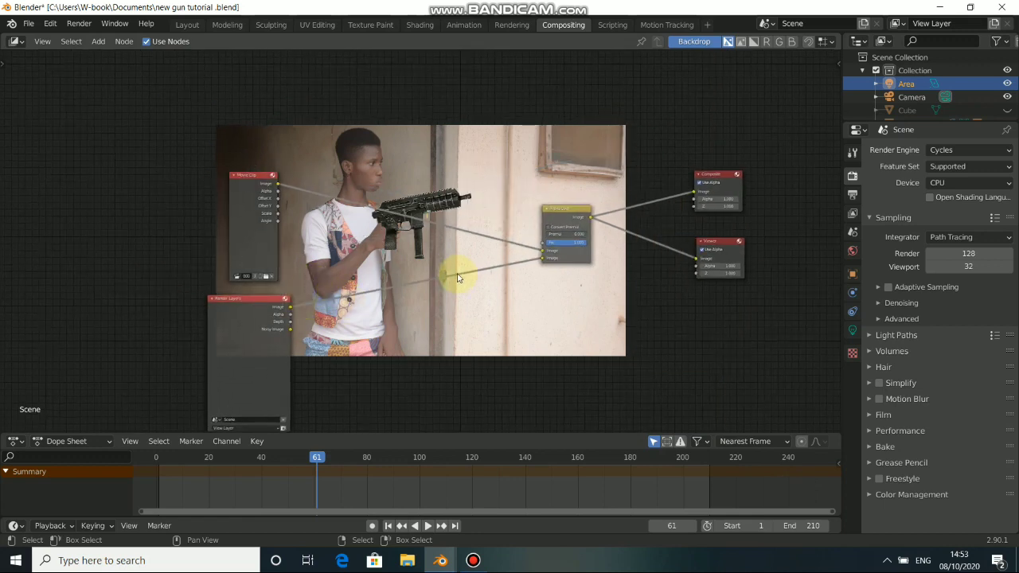
middle_click_drag(470, 268, 439, 239)
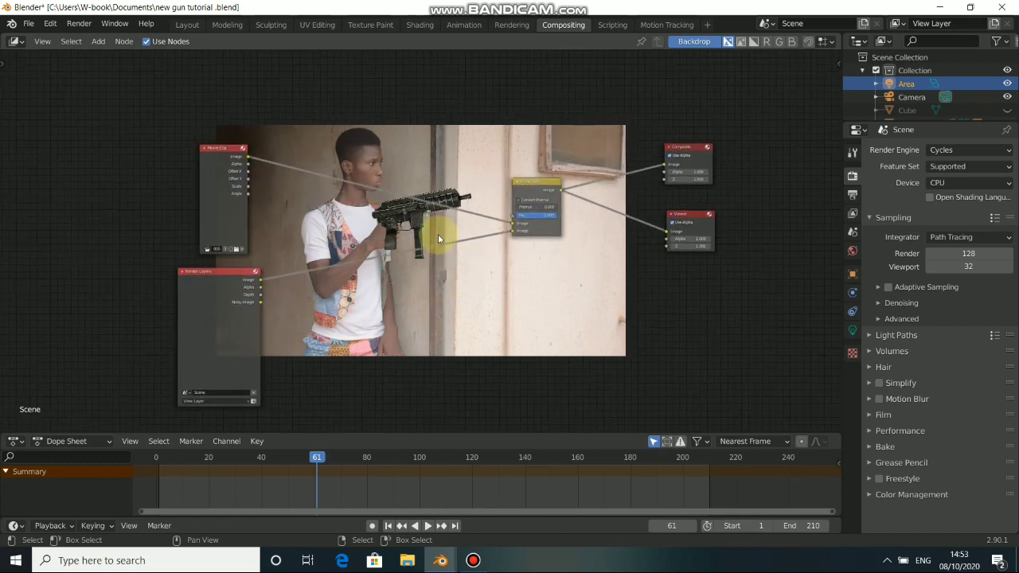
left_click_drag(208, 201, 163, 184)
left_click_drag(227, 307, 143, 289)
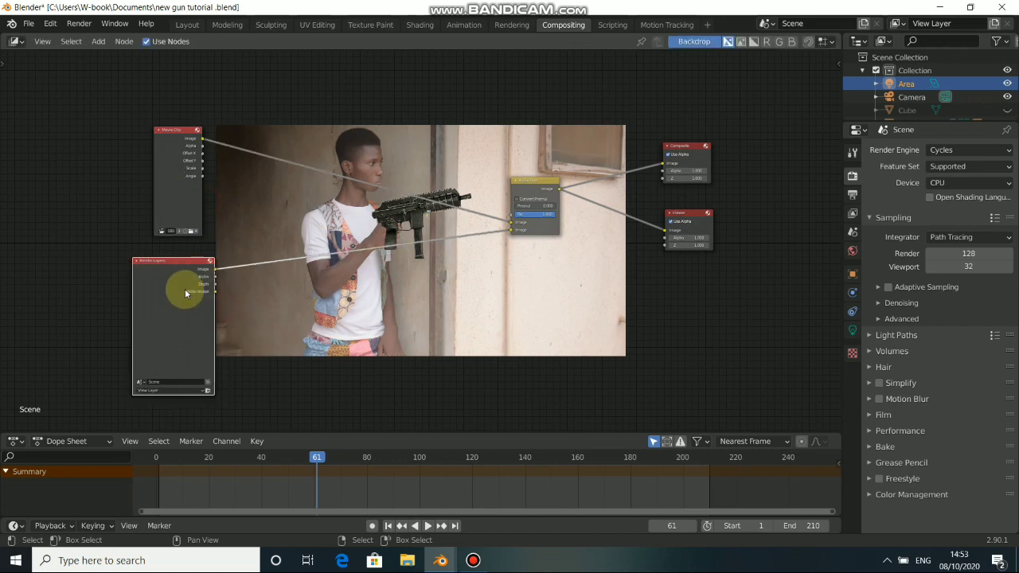
scroll(456, 262, "down", 1)
- Disconnect Render Layers from Alpha Over and feed the movie clip into its lower Image input to inspect the footage without the gun
middle_click_drag(412, 259, 374, 242)
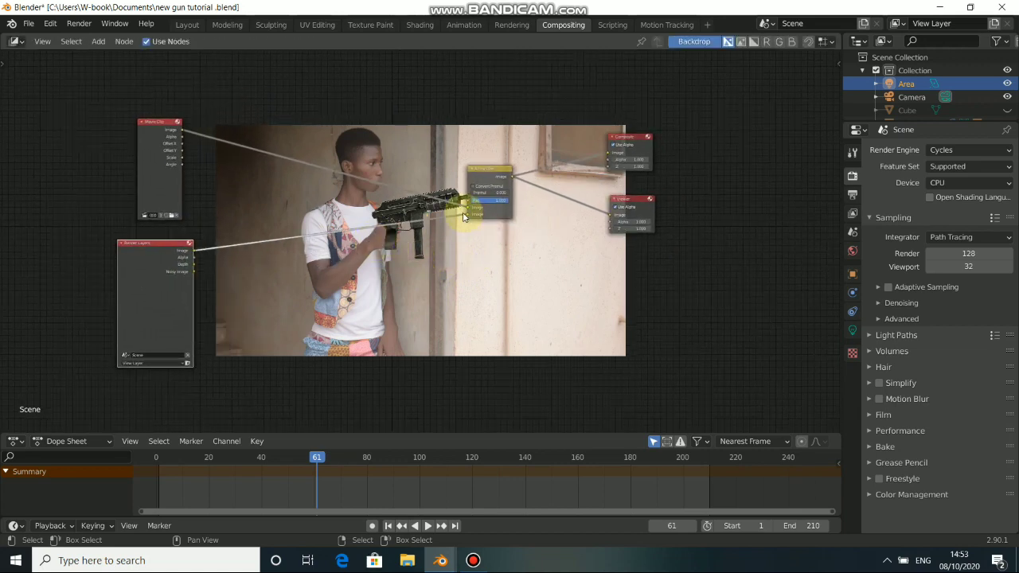
left_click_drag(468, 215, 462, 236)
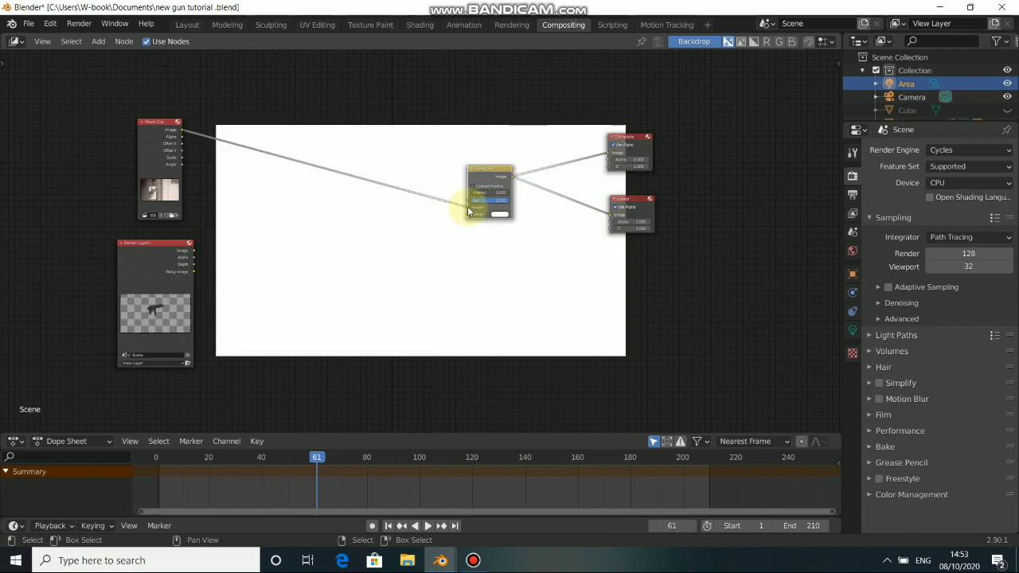
left_click_drag(469, 211, 469, 213)
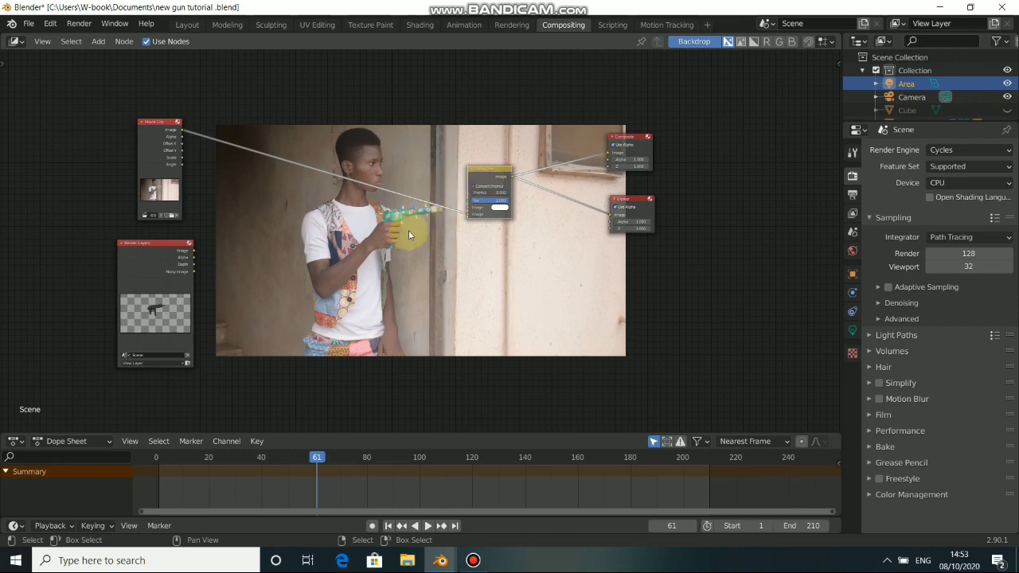
key("alt+v")
key("alt+v")
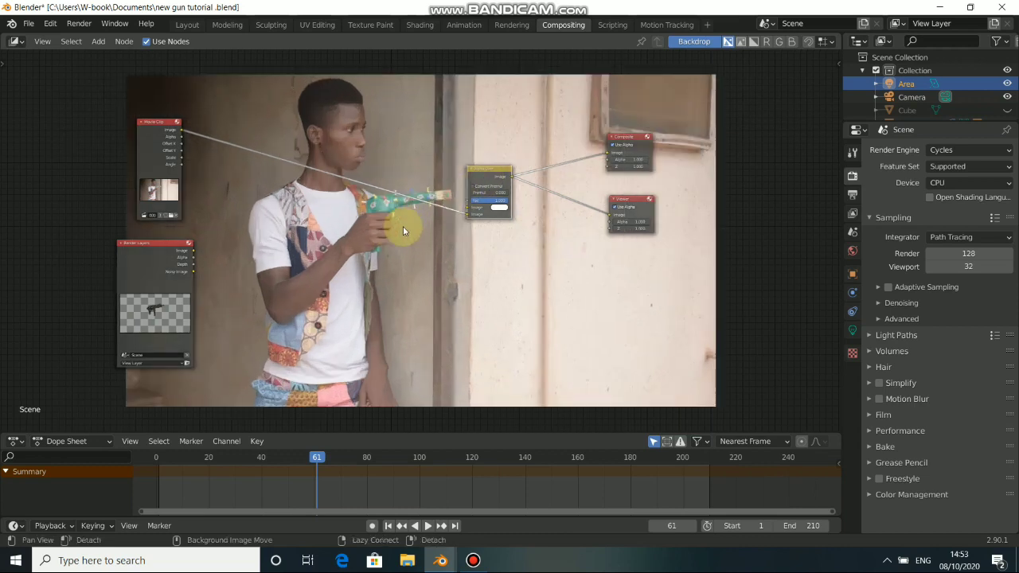
middle_click_drag(318, 207, 362, 192)
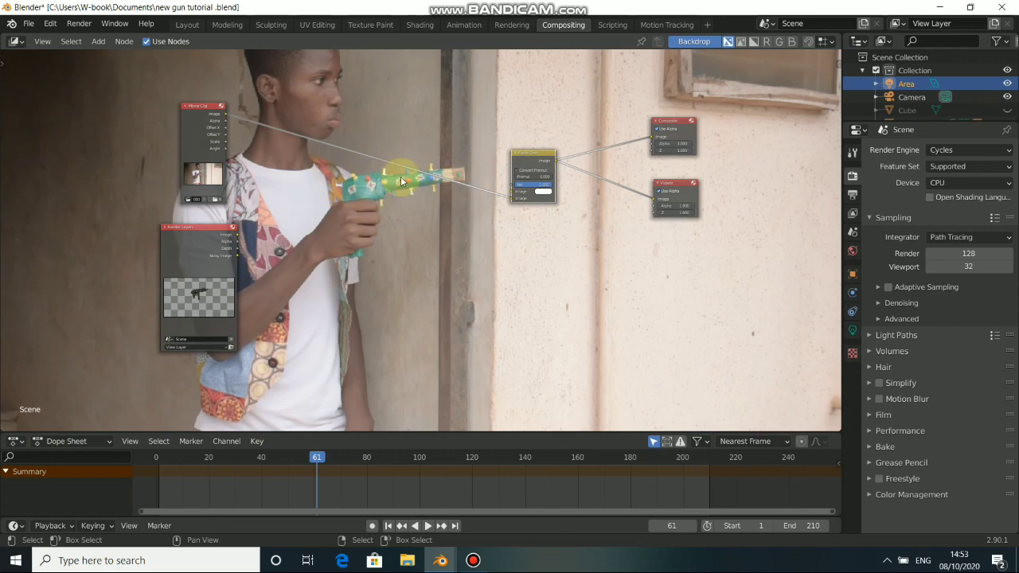
- Restore the links so the movie clip feeds Alpha Over's upper Image input and Render Layers feeds the lower one
scroll(358, 189, "down", 1)
left_click_drag(260, 235, 500, 204)
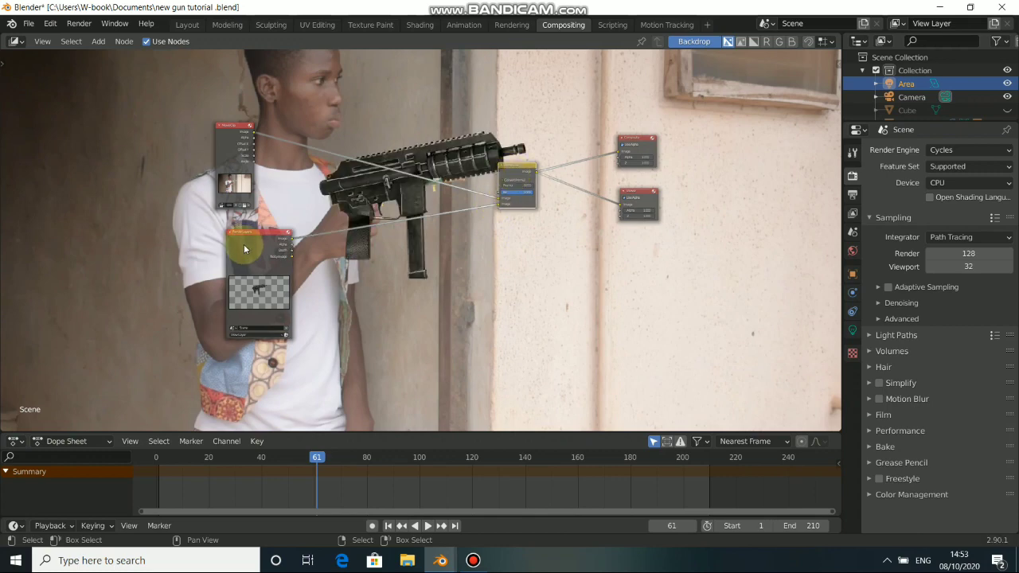
- Enlarge the backdrop to examine how the rendered gun overlaps the actor's hand and prop, and shrink it back
left_click_drag(245, 249, 213, 247)
scroll(222, 279, "down", 1)
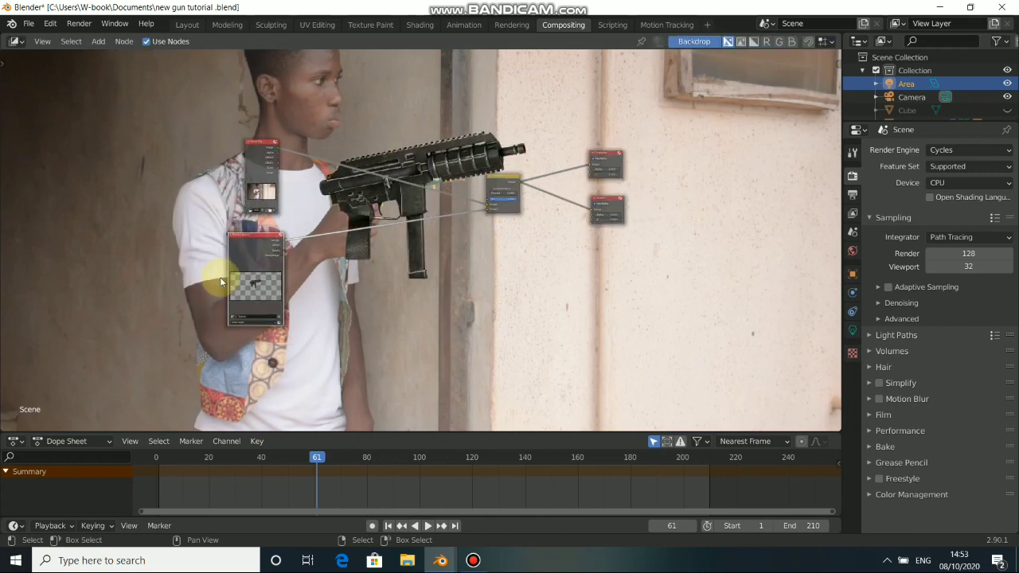
key("alt+v")
key("alt+v")
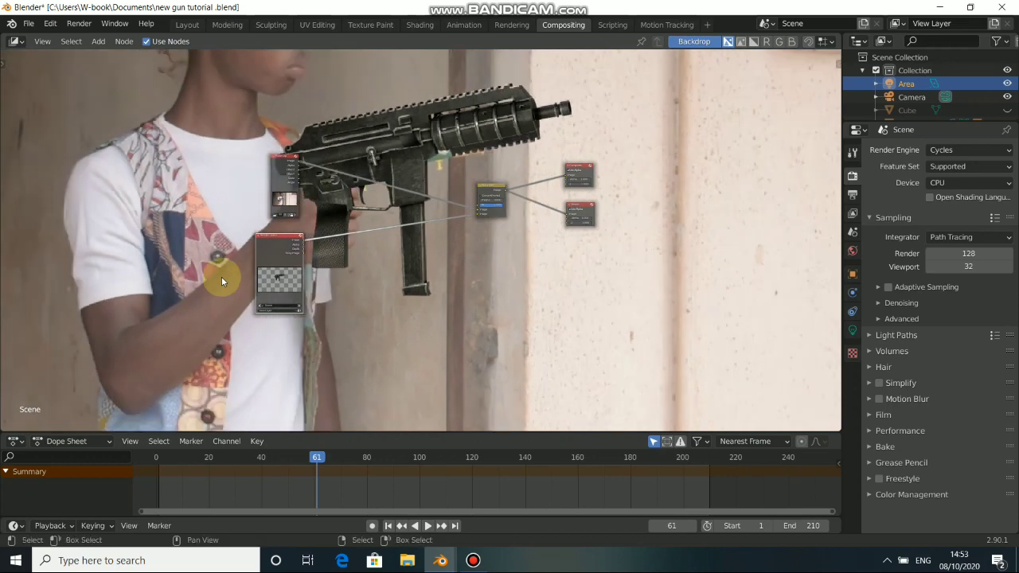
key("v")
key("v")
key("v")
key("v")
key("v")
key("v")
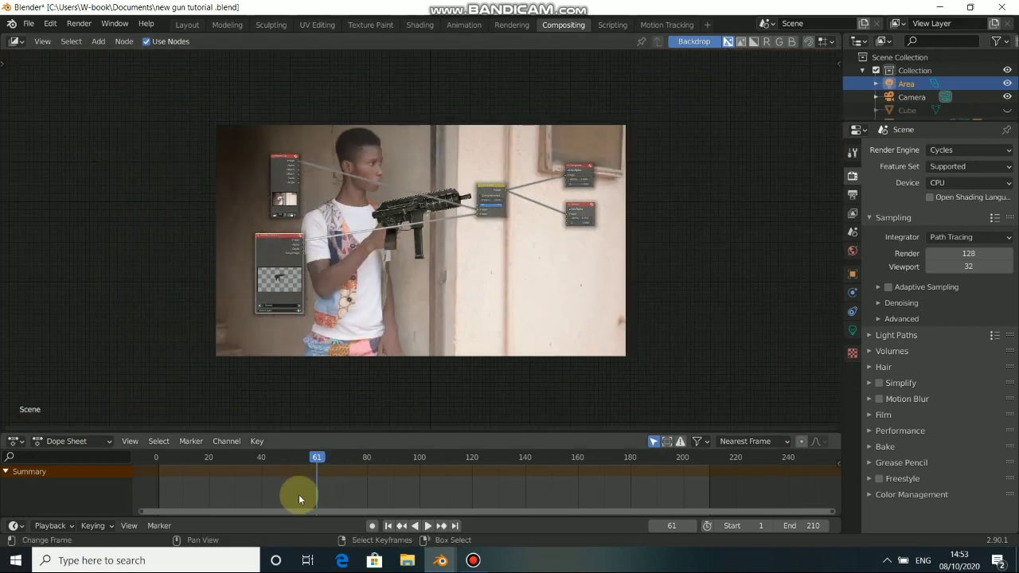
- Try the Filmic view transform in the colour management settings and set it back to Standard with sRGB as display device
left_click(869, 495)
scroll(908, 501, "down", 2)
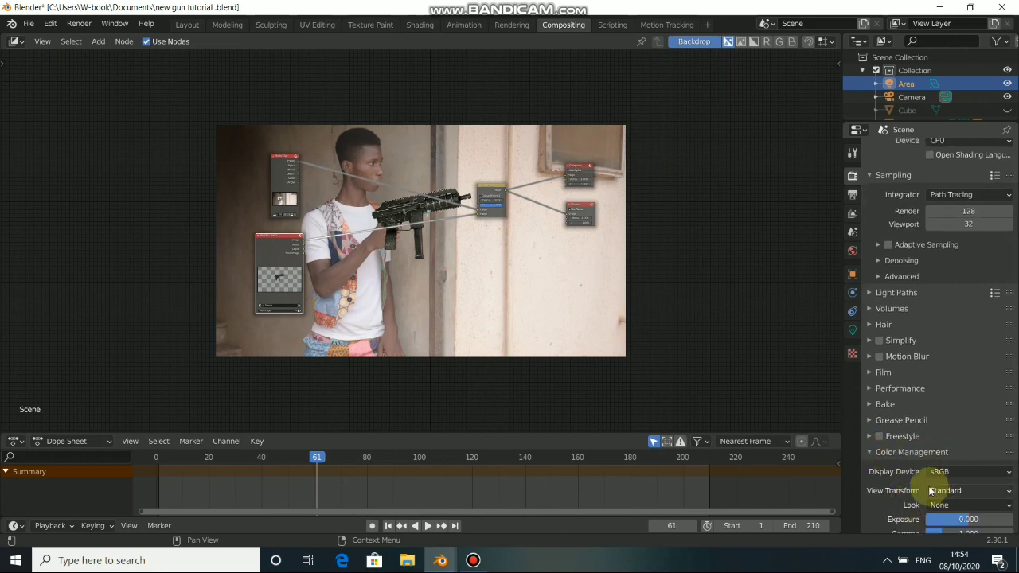
left_click(933, 490)
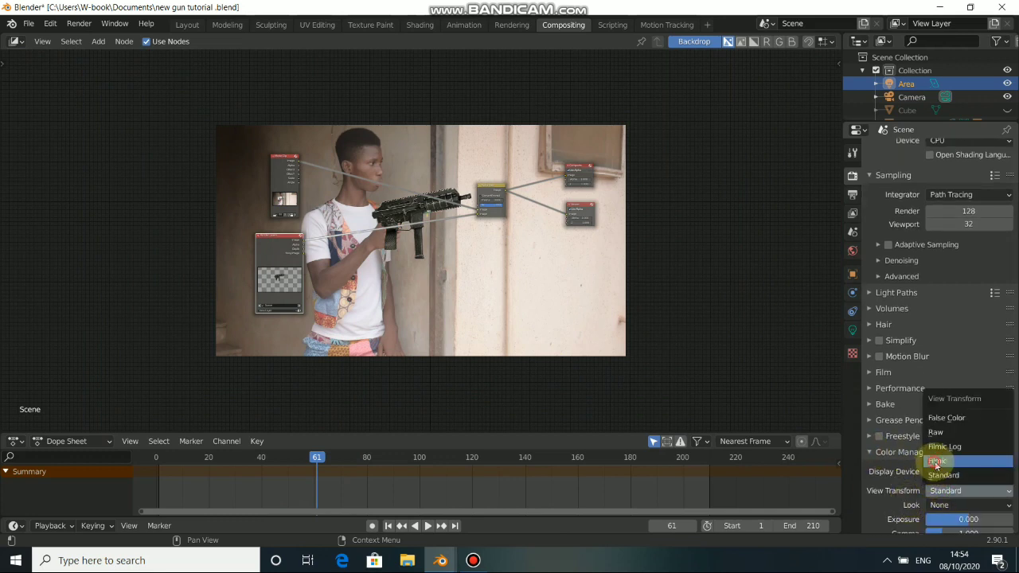
left_click(938, 464)
left_click(946, 473)
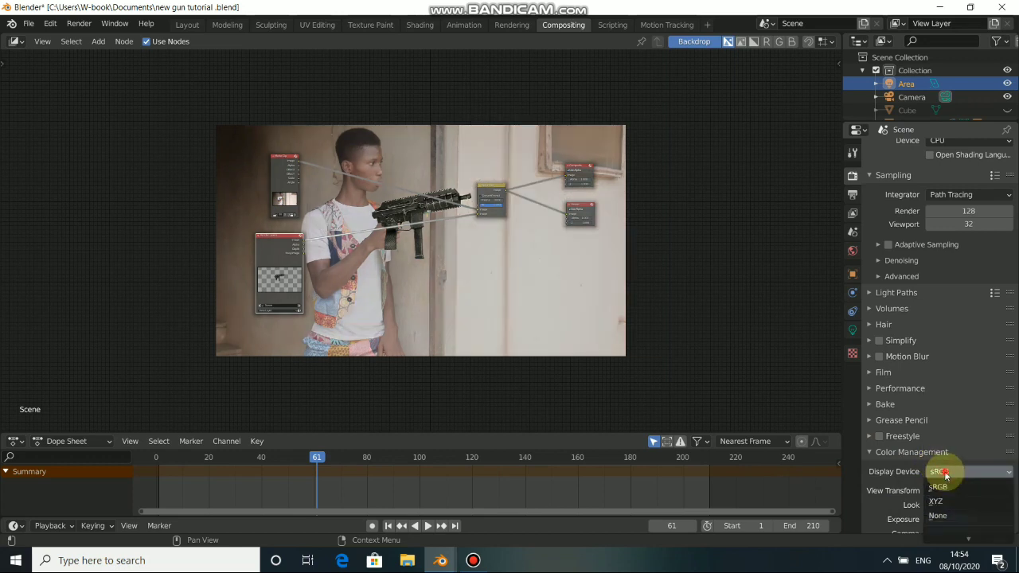
left_click(947, 484)
left_click(949, 490)
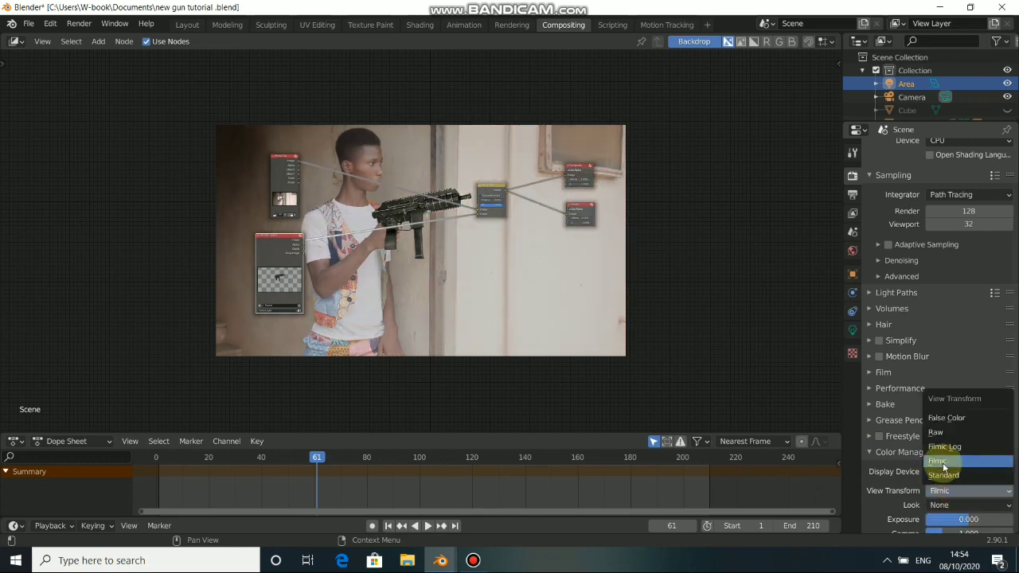
left_click(946, 476)
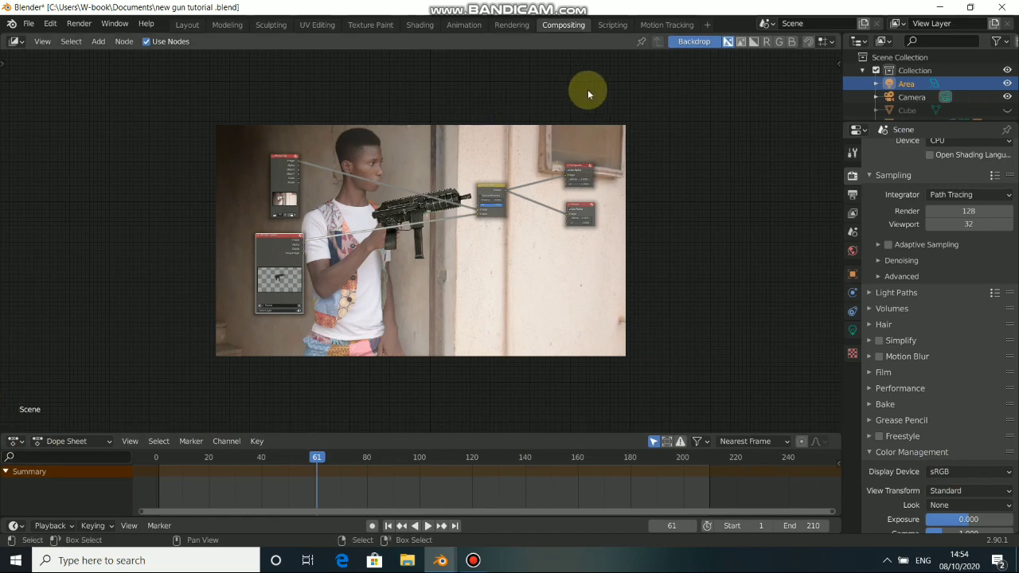
- Switch to the Motion Tracking workspace and enlarge the clip editor around the footage
left_click(652, 24)
scroll(355, 287, "down", 4)
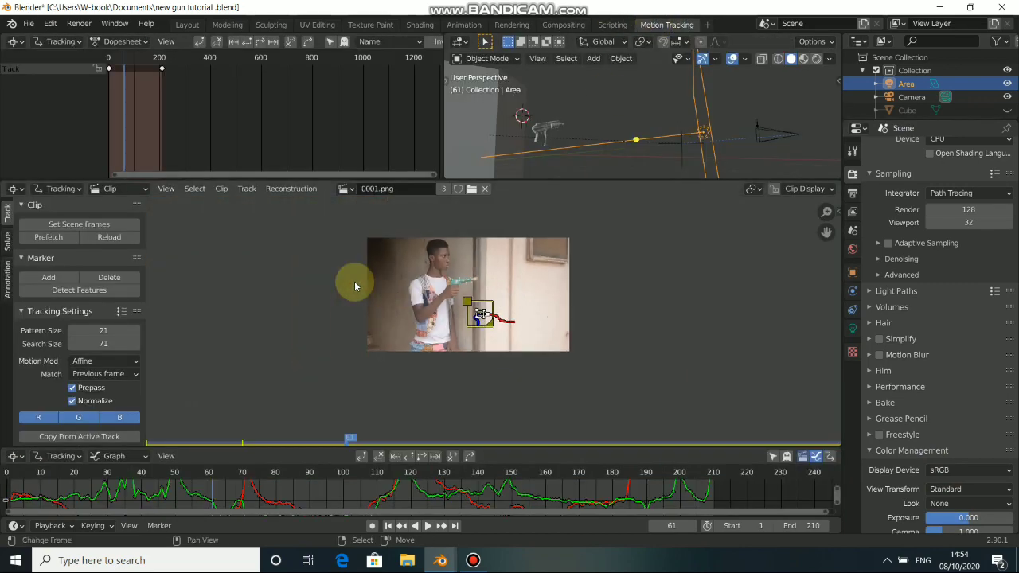
left_click_drag(521, 180, 514, 125)
scroll(433, 236, "up", 4)
middle_click_drag(405, 232, 442, 296)
middle_click_drag(409, 209, 407, 225)
- Put the clip editor in Mask mode and create a new mask named prop
key("ctrl+Tab")
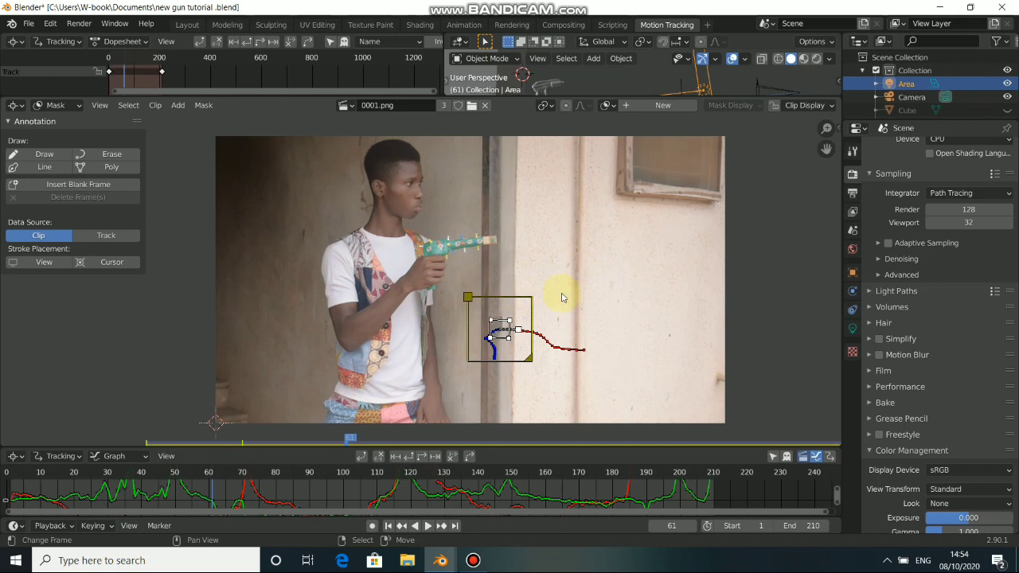
key("ctrl+Tab")
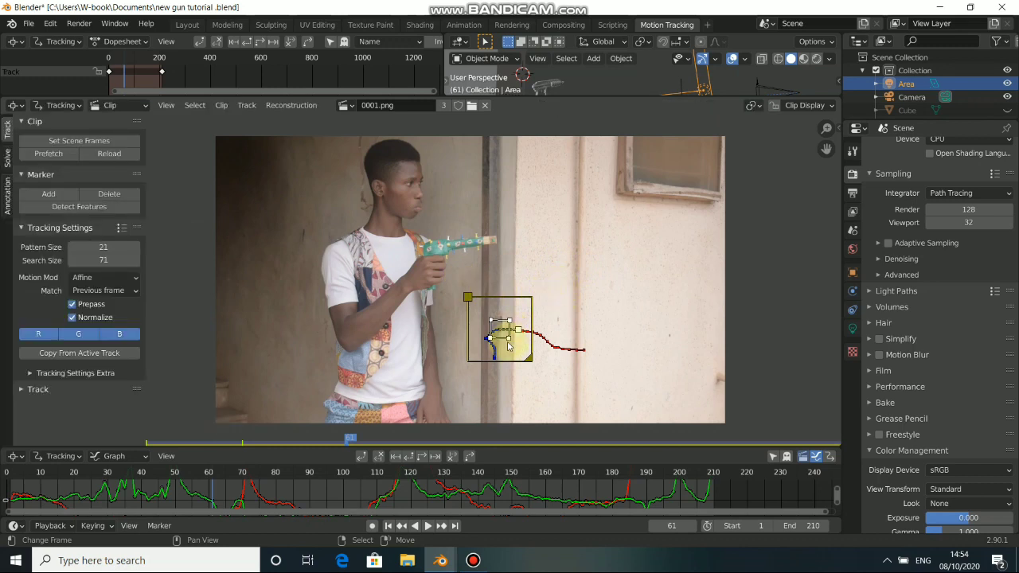
key("ctrl+Tab")
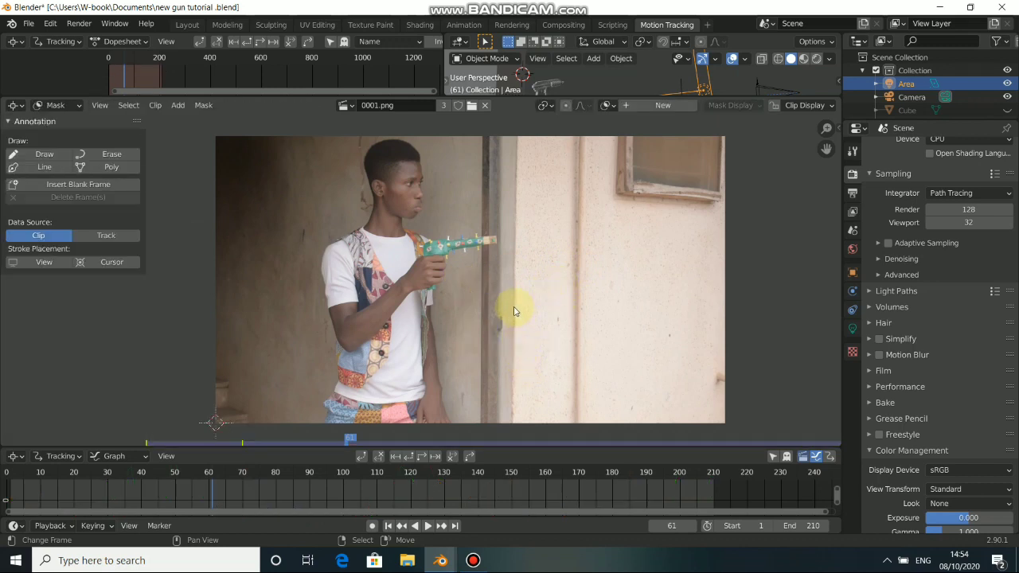
left_click(635, 107)
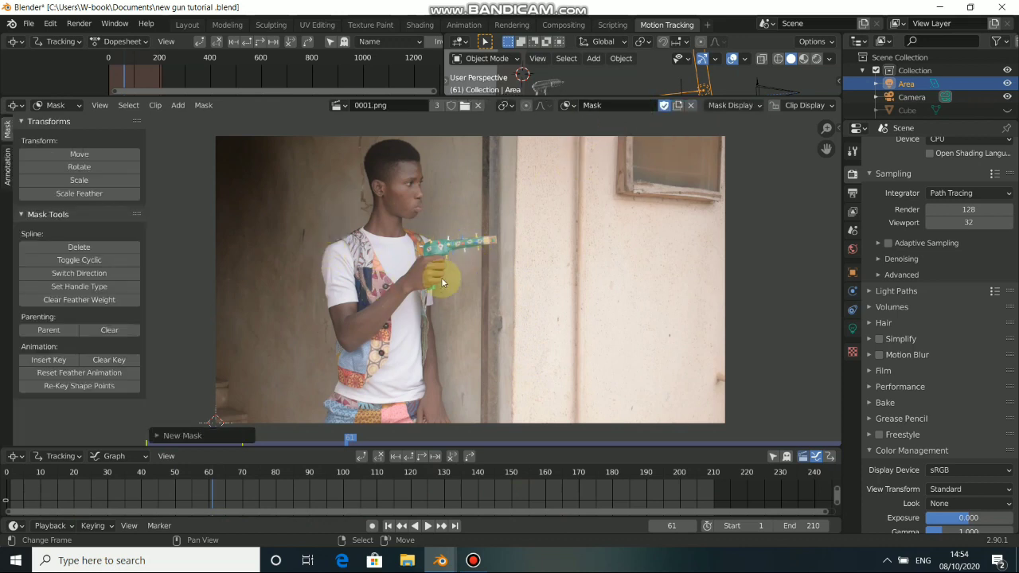
scroll(434, 240, "up", 3)
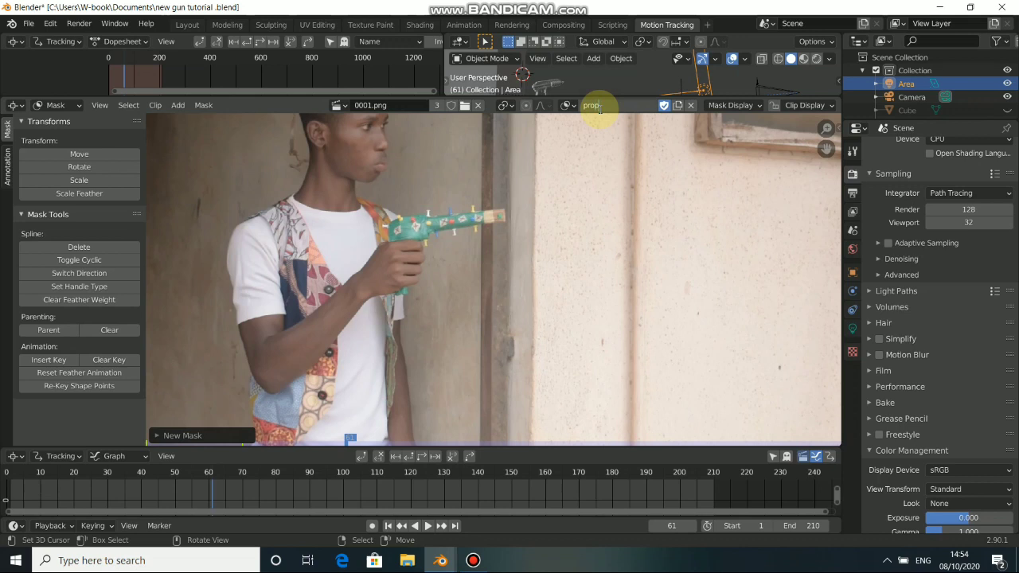
key("Return")
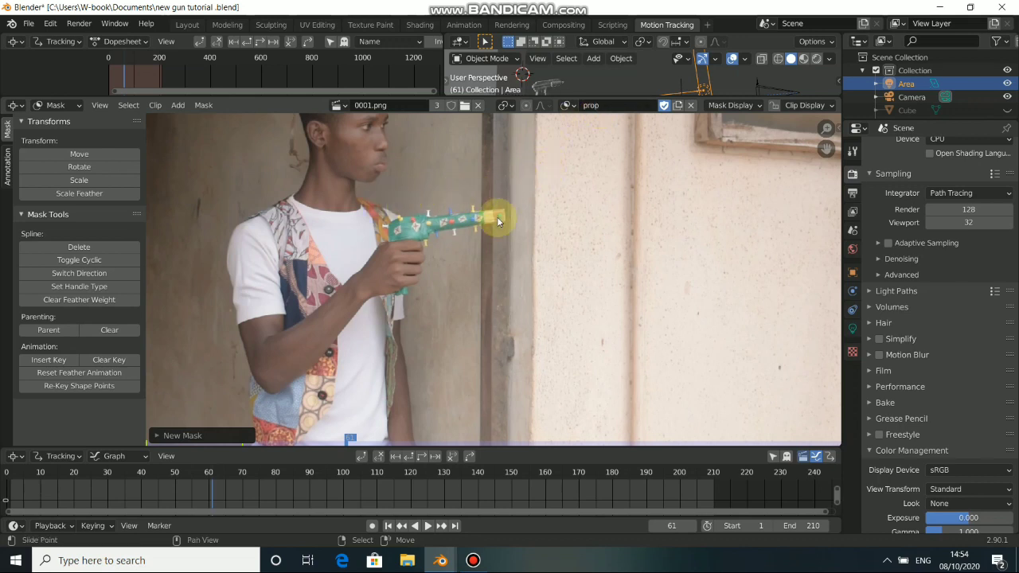
- Outline the toy gun and the upper part of the hand with mask points and close the spline
scroll(437, 219, "up", 2)
middle_click_drag(310, 197, 410, 261)
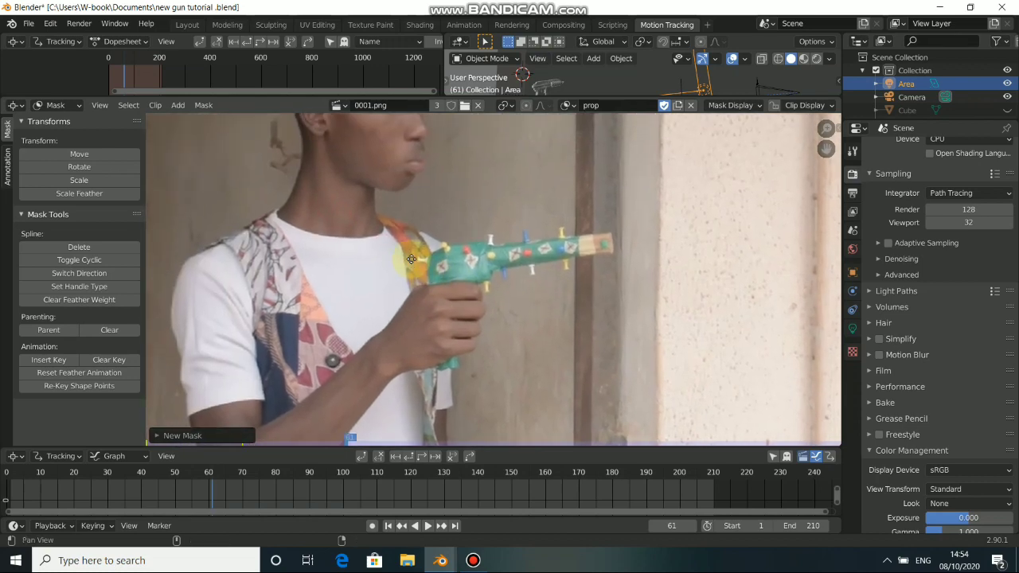
scroll(466, 253, "up", 2)
middle_click_drag(380, 226, 366, 255)
left_click(340, 275, "ctrl")
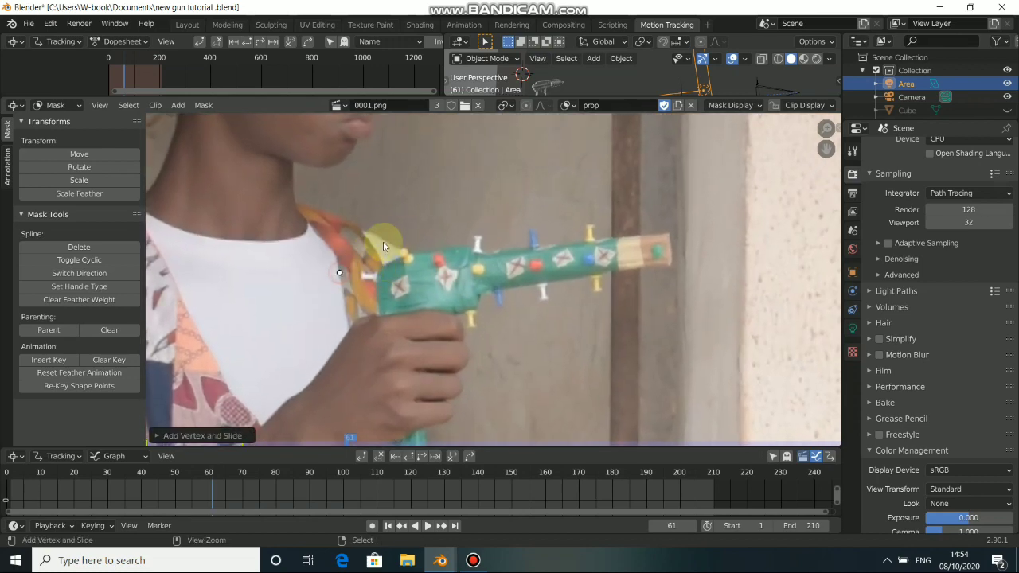
left_click(550, 213, "ctrl")
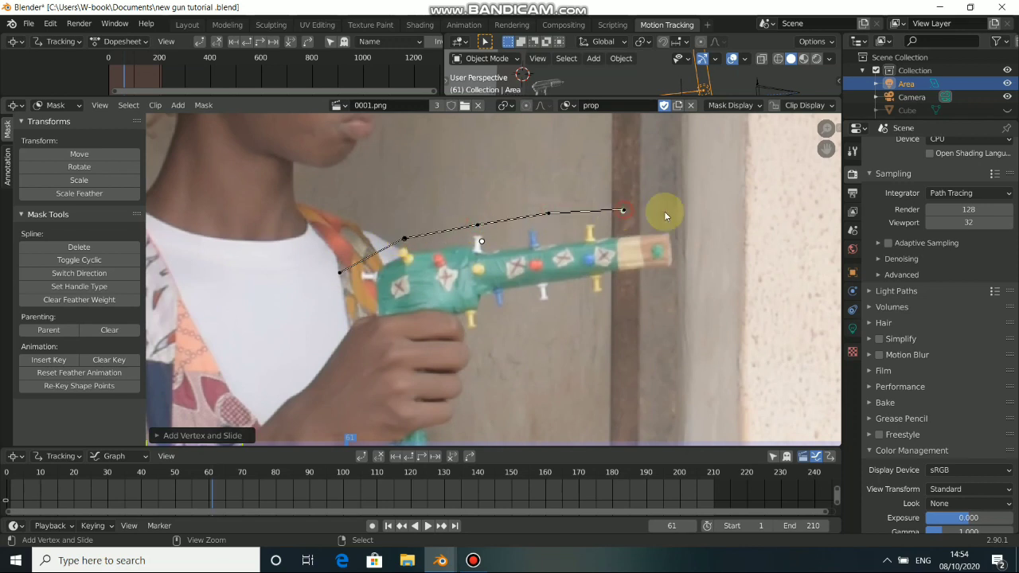
left_click(691, 214, "ctrl")
left_click(689, 285, "ctrl")
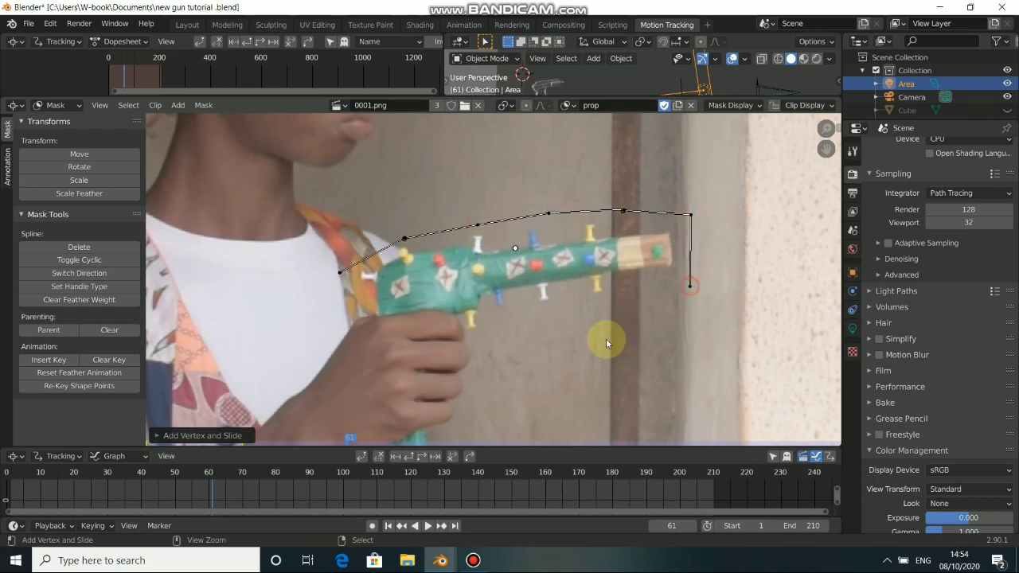
left_click(457, 352, "ctrl")
left_click(391, 354, "ctrl")
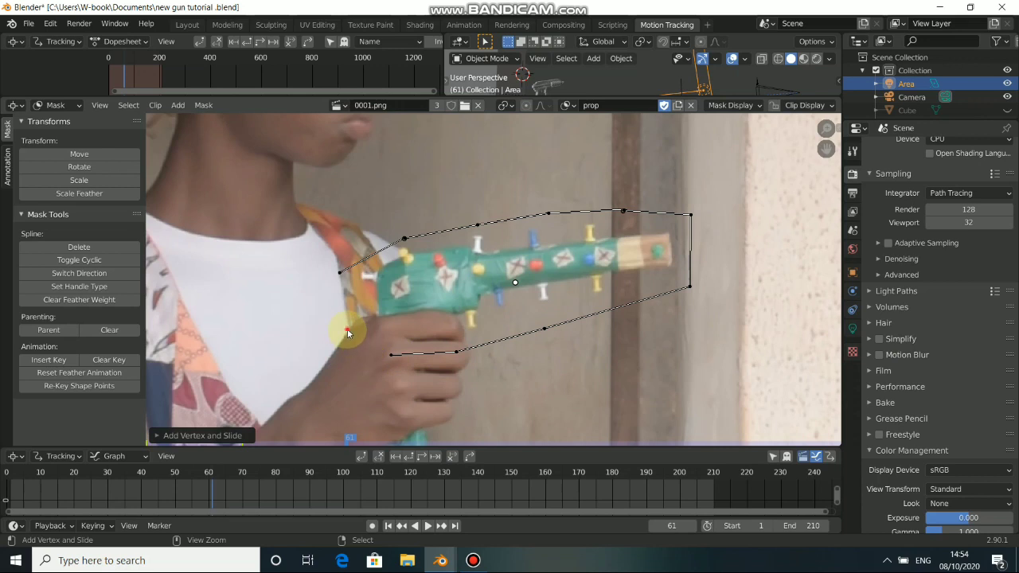
key("alt+c")
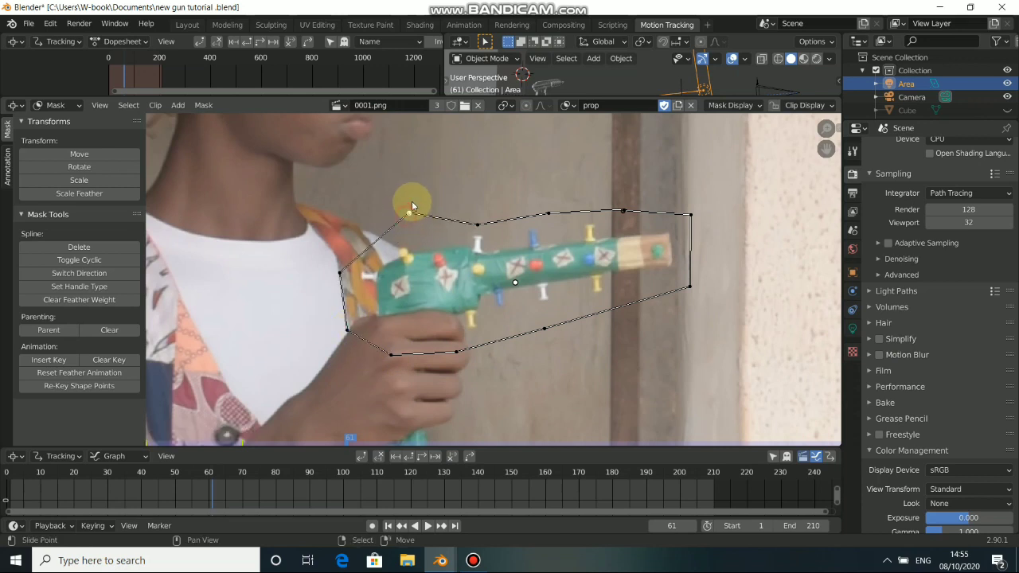
- Adjust the mask point above the rear of the toy gun and set every point's handle type to Aligned Single
mouse_move(414, 240)
left_mouse_down()
mouse_move(382, 224)
mouse_move(417, 239)
left_mouse_up()
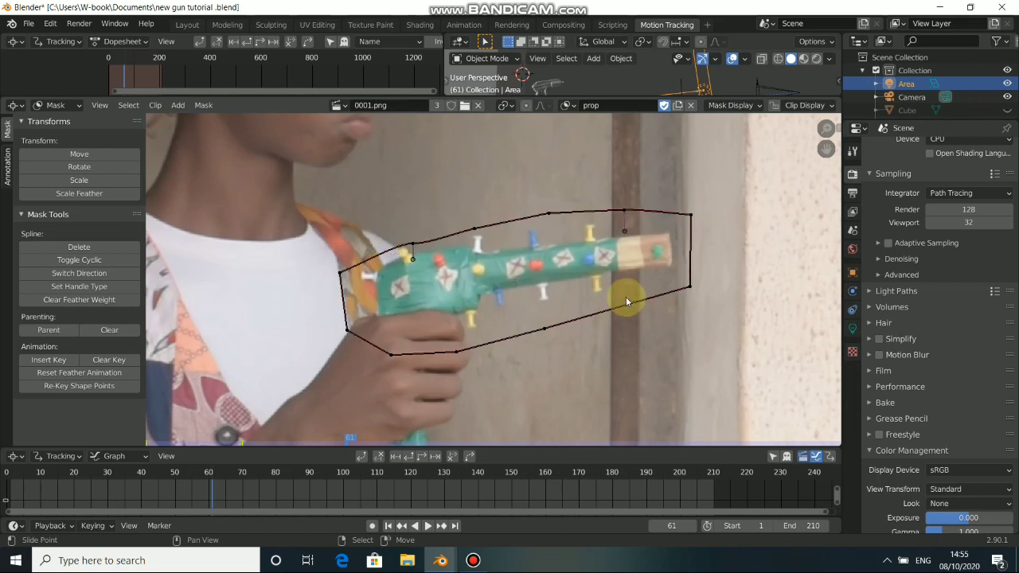
key("a")
key("v")
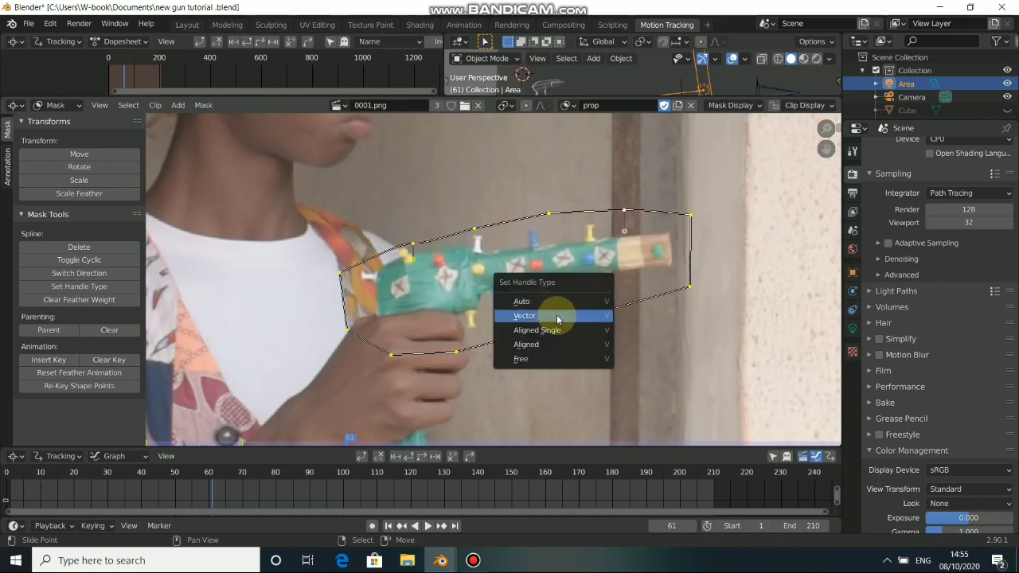
left_click(554, 330)
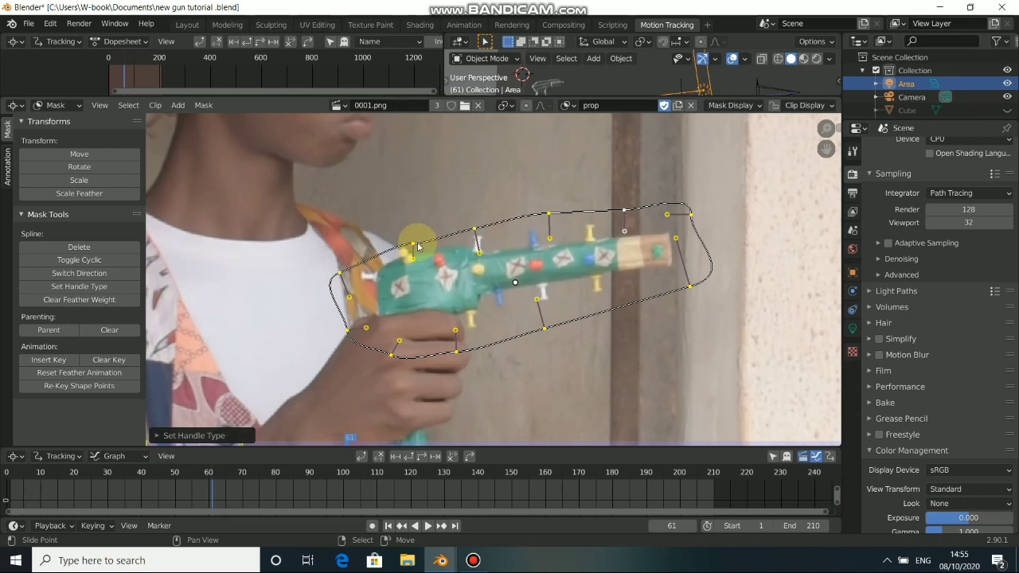
- Raise the two mask points above the toy gun's rear slightly and switch the spline direction so its feather handles point outward
left_click_drag(413, 243, 408, 238)
left_click_drag(478, 232, 478, 226)
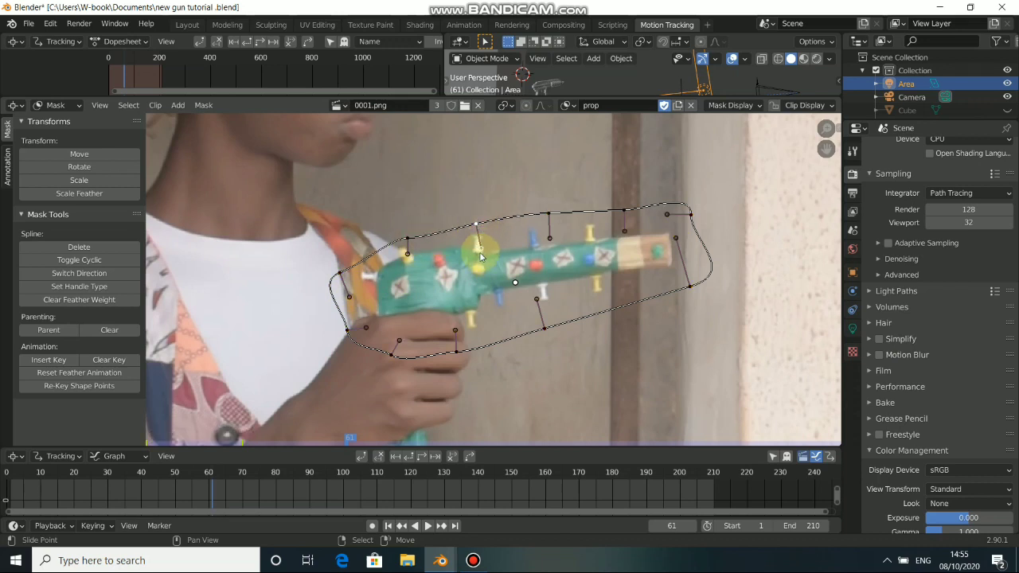
left_click(74, 272)
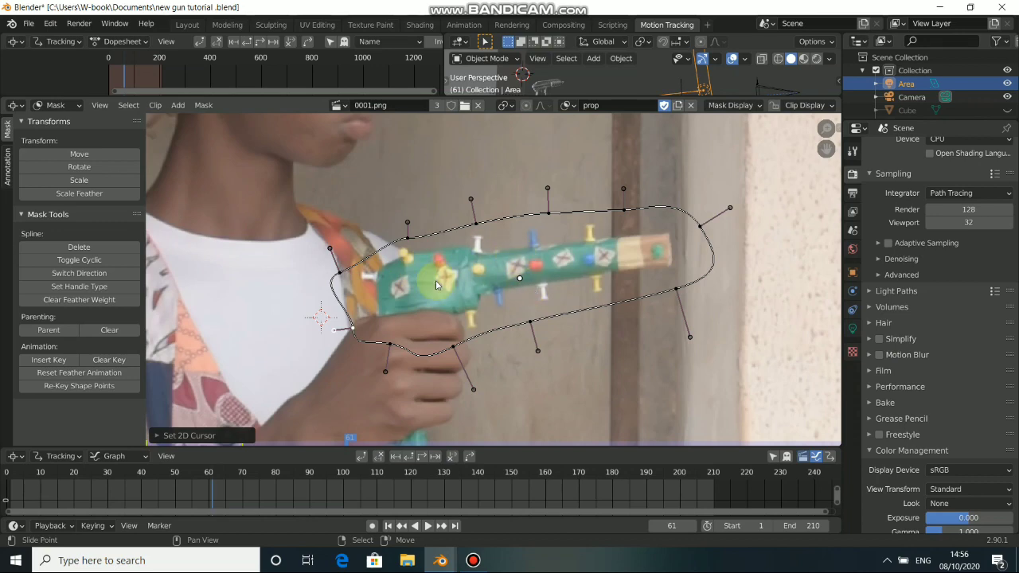
- Return the clip editor to Tracking mode and add a tracking marker on the cross mark midway along the toy gun's barrel at frame 61
key("Tab")
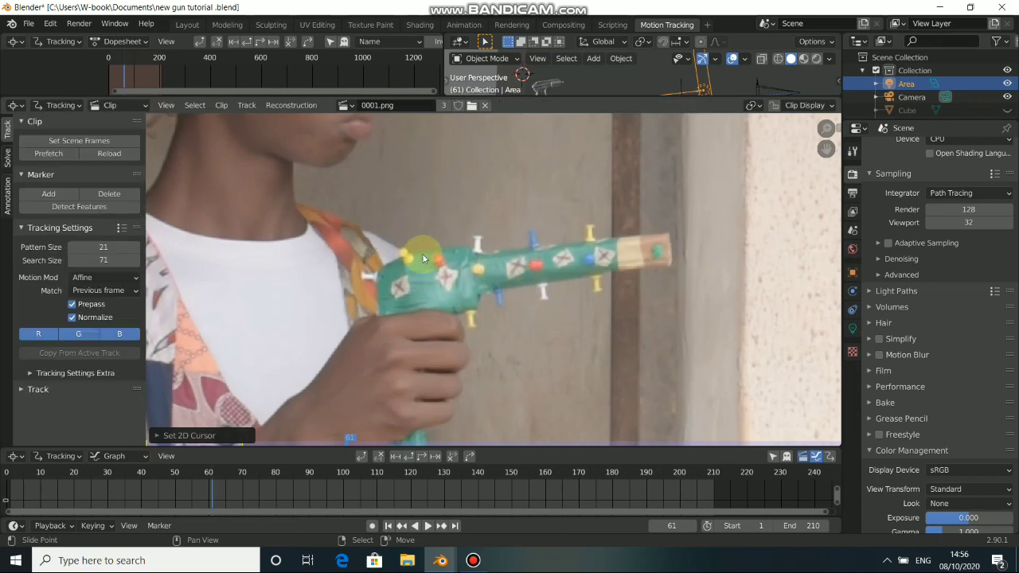
scroll(376, 271, "down", 4)
scroll(500, 270, "up", 3)
middle_click_drag(517, 264, 488, 273)
key("Tab")
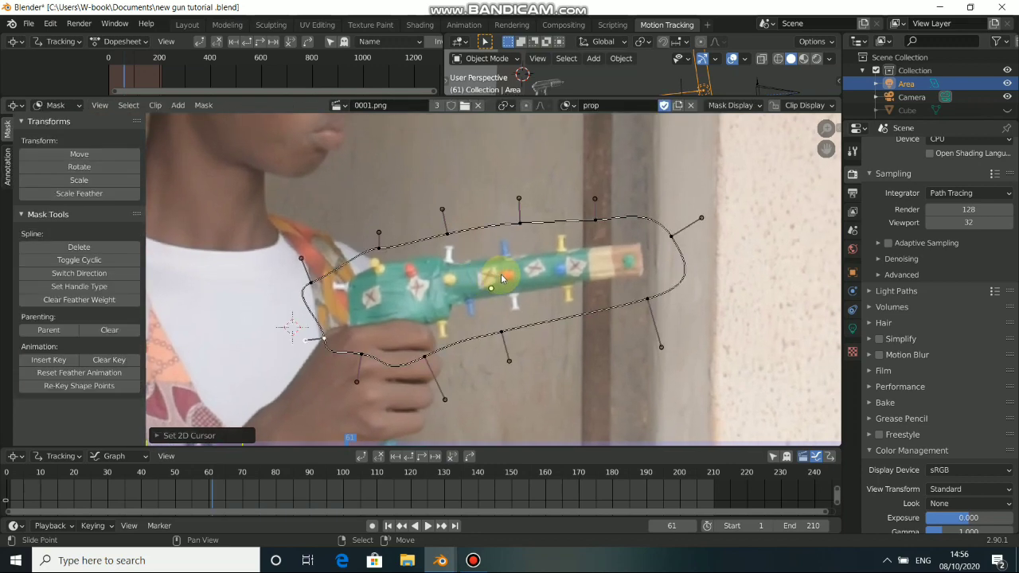
key("Tab")
left_click(505, 279)
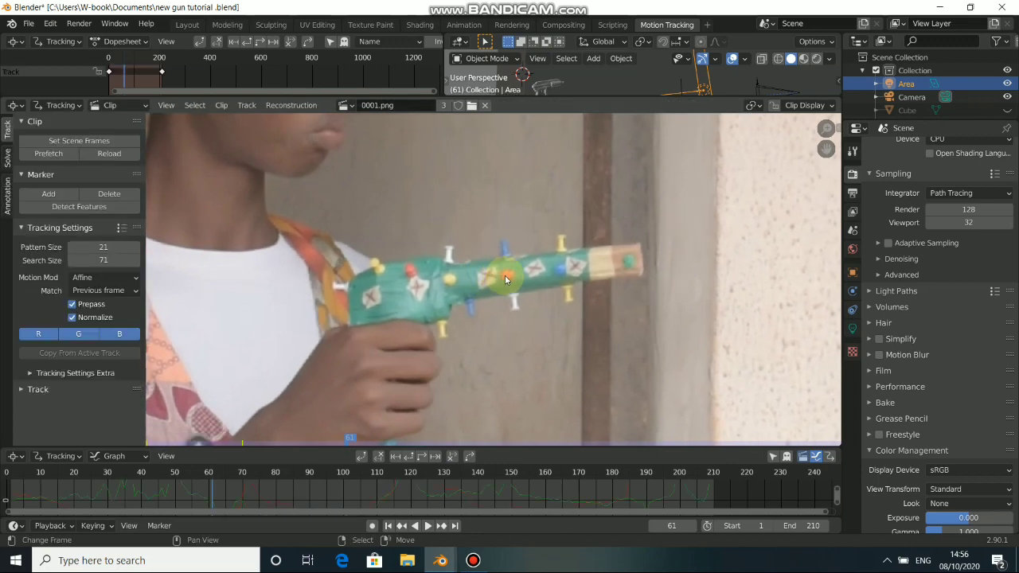
scroll(407, 306, "down", 6)
scroll(495, 356, "up", 5)
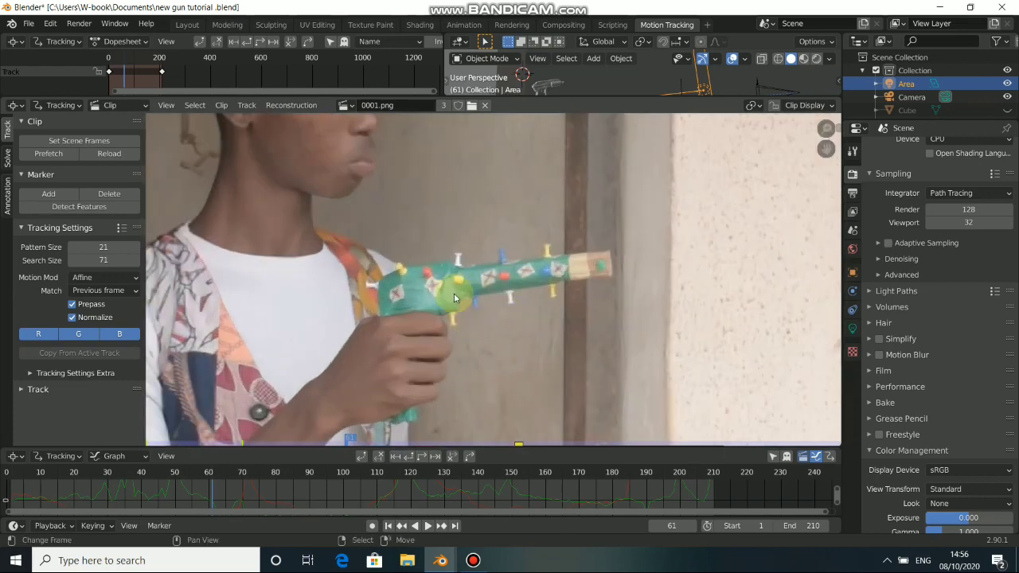
scroll(494, 283, "up", 1)
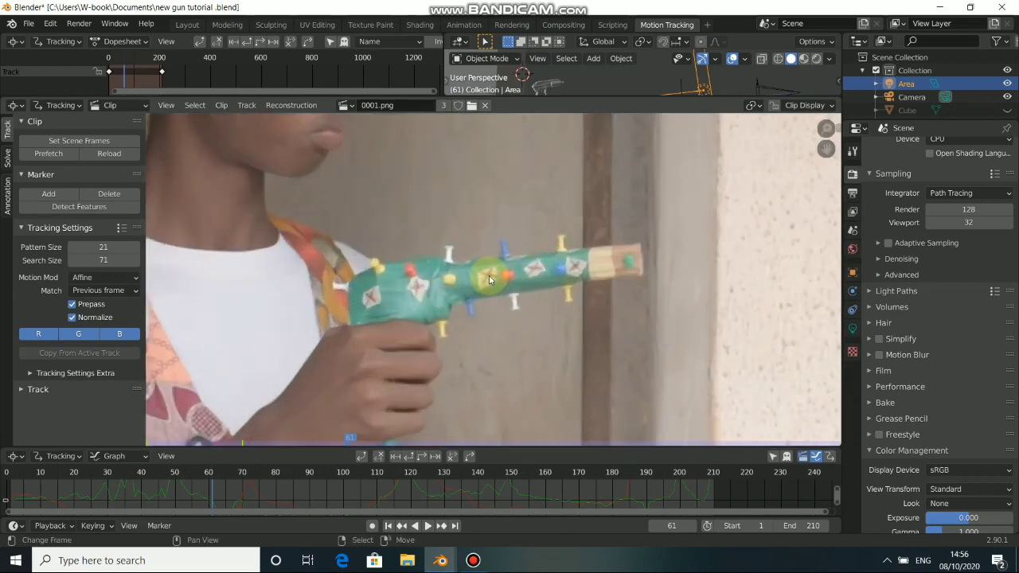
scroll(489, 279, "up", 4)
middle_click_drag(473, 270, 477, 282)
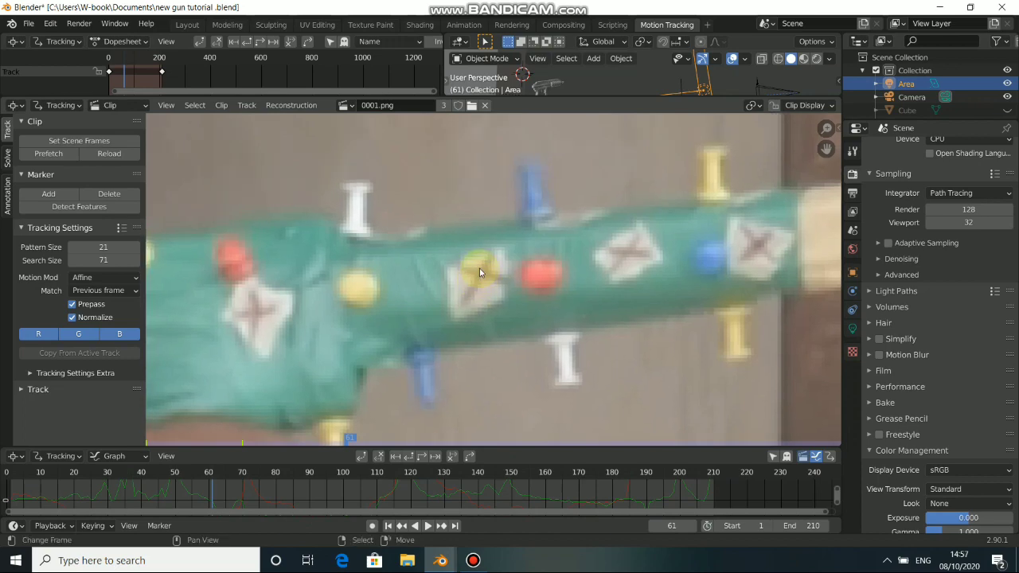
left_click(480, 280, "ctrl")
scroll(482, 277, "down", 6)
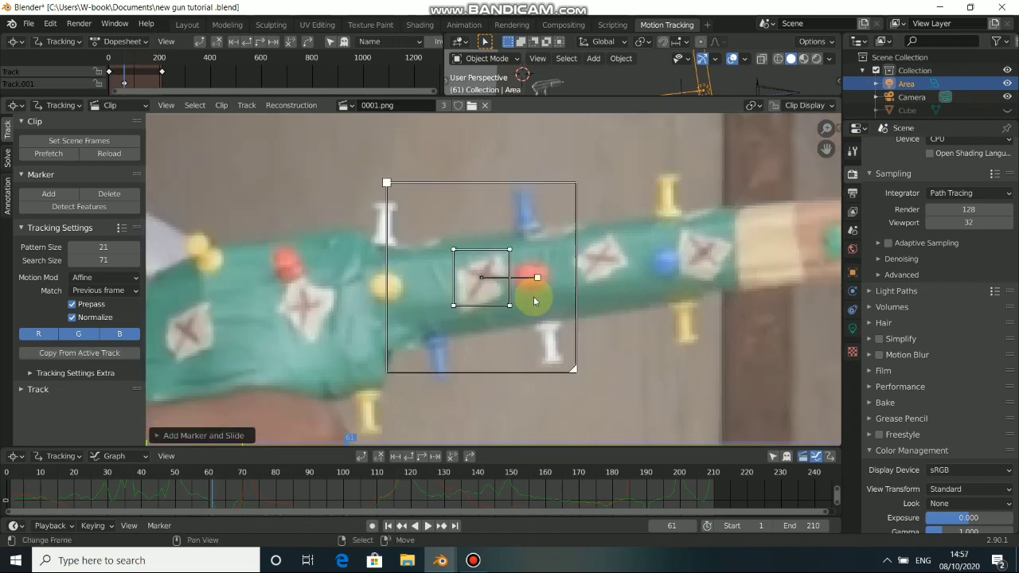
- Enlarge and rotate the new marker's pattern area to match the barrel, and track it forward through the clip
left_click_drag(530, 314, 550, 340)
left_click_drag(511, 279, 526, 275)
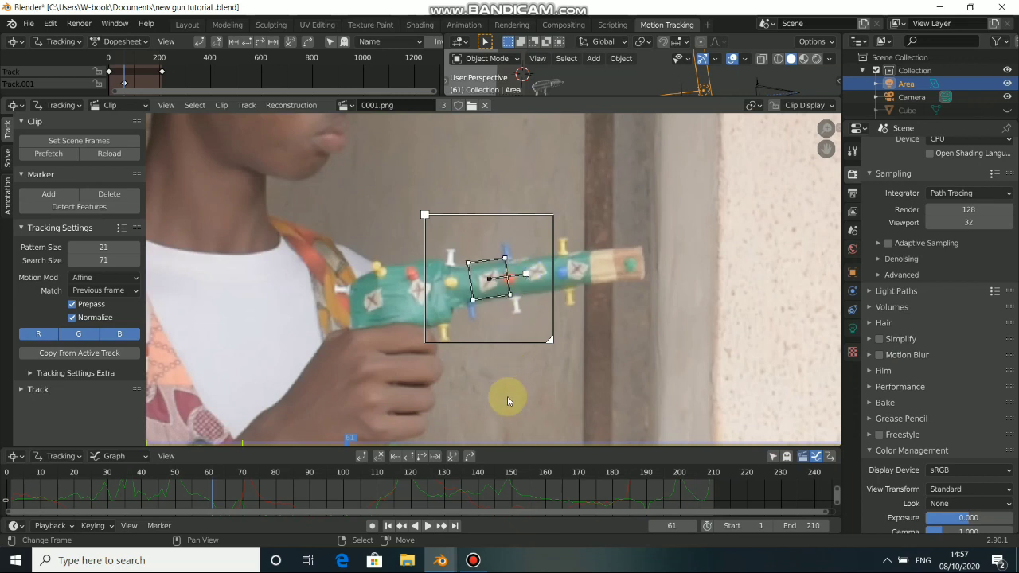
left_click(436, 457)
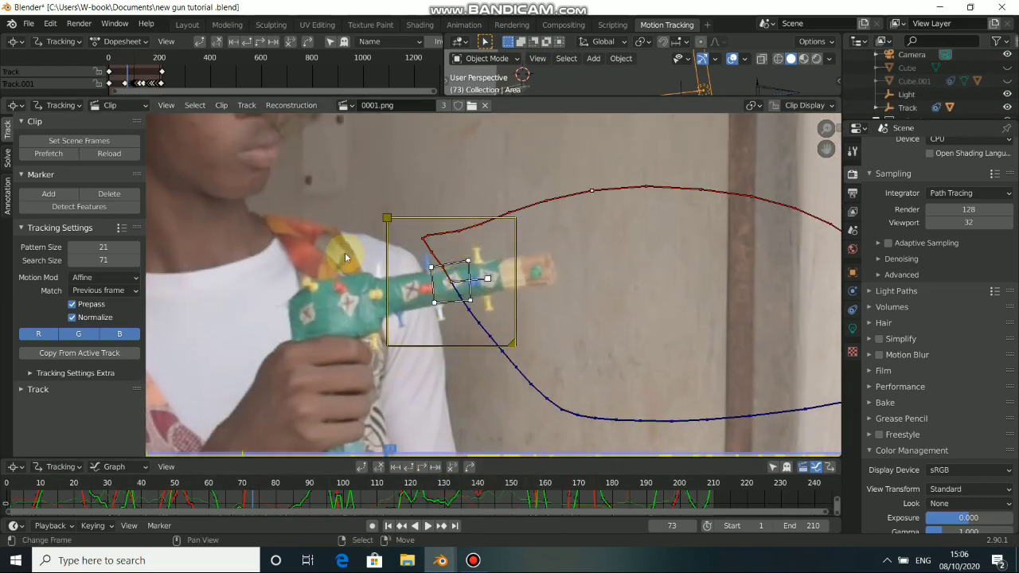
- Play the clip to check the barrel track's path, and return to frame 62 to inspect the marker on the gun
left_click(428, 526)
scroll(549, 355, "down", 5)
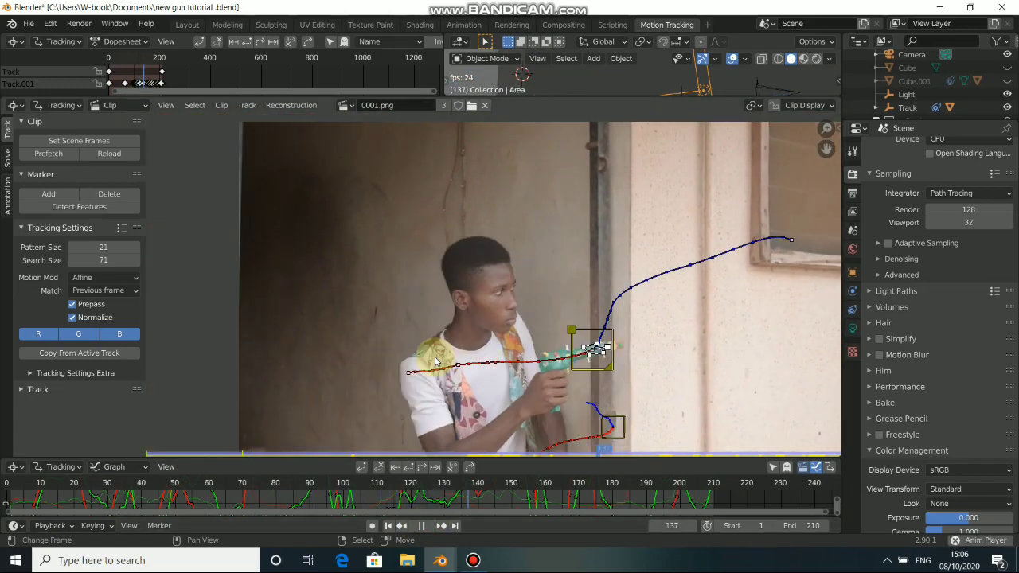
left_click(422, 526)
left_click(216, 496)
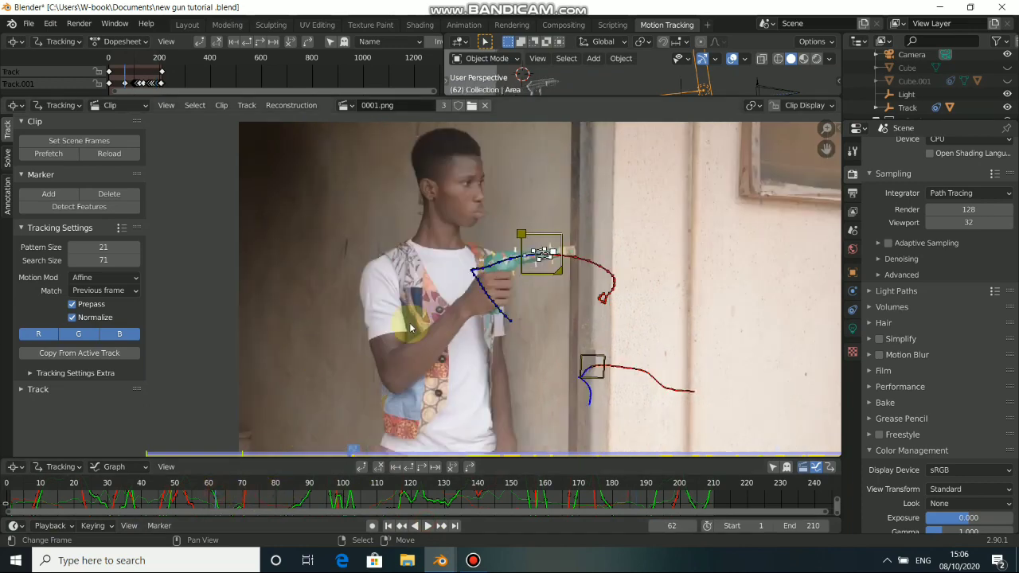
middle_click_drag(528, 266, 422, 317)
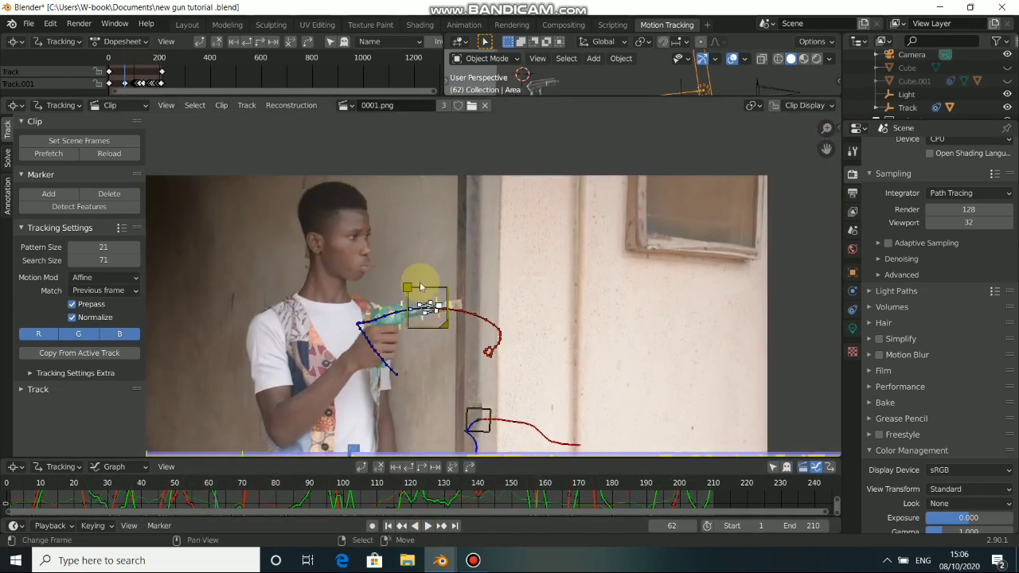
scroll(424, 307, "up", 6)
scroll(446, 311, "down", 2)
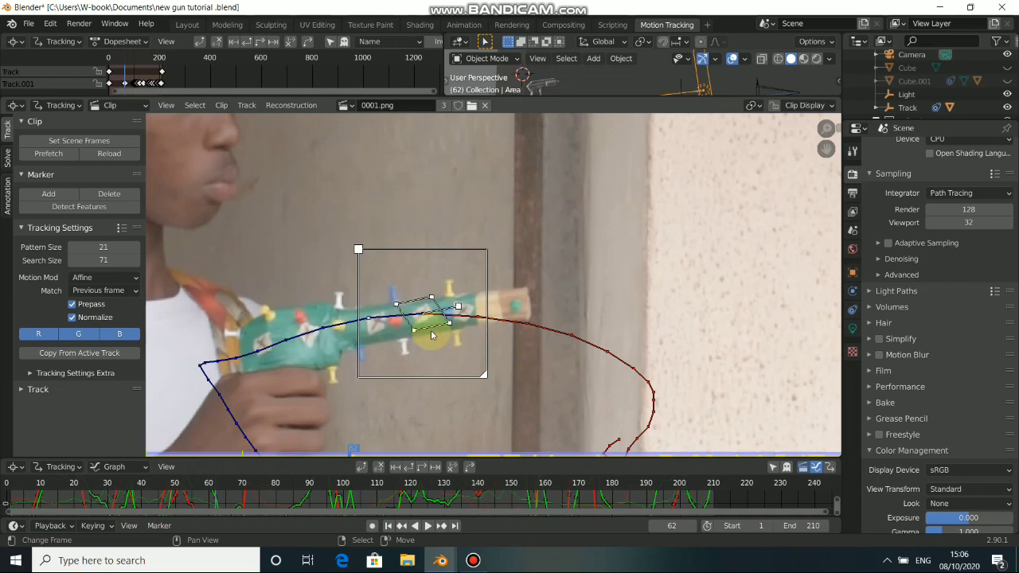
- Return to Mask mode, select all points of the prop mask and parent them to the barrel track
key("Tab")
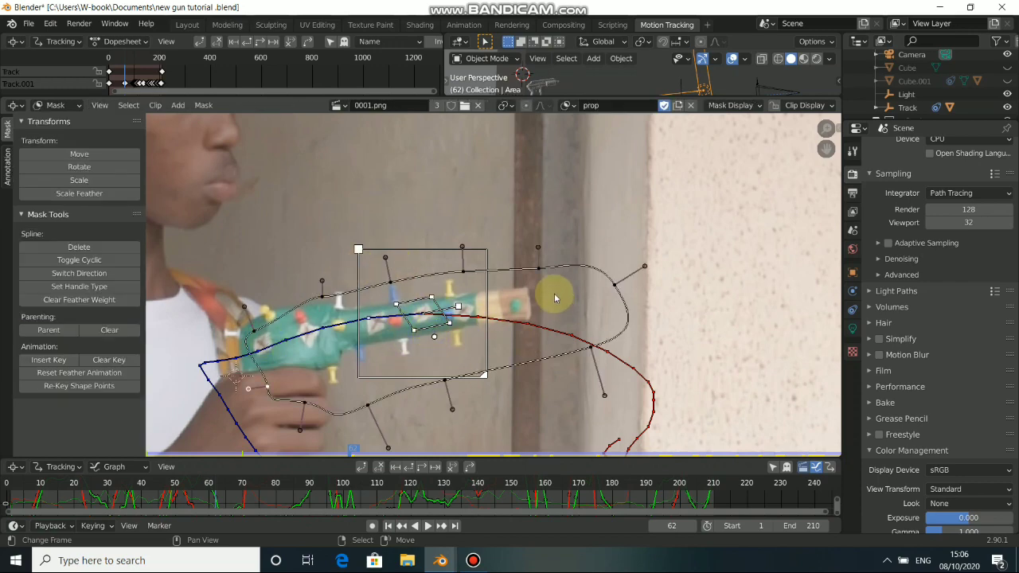
scroll(302, 329, "down", 3)
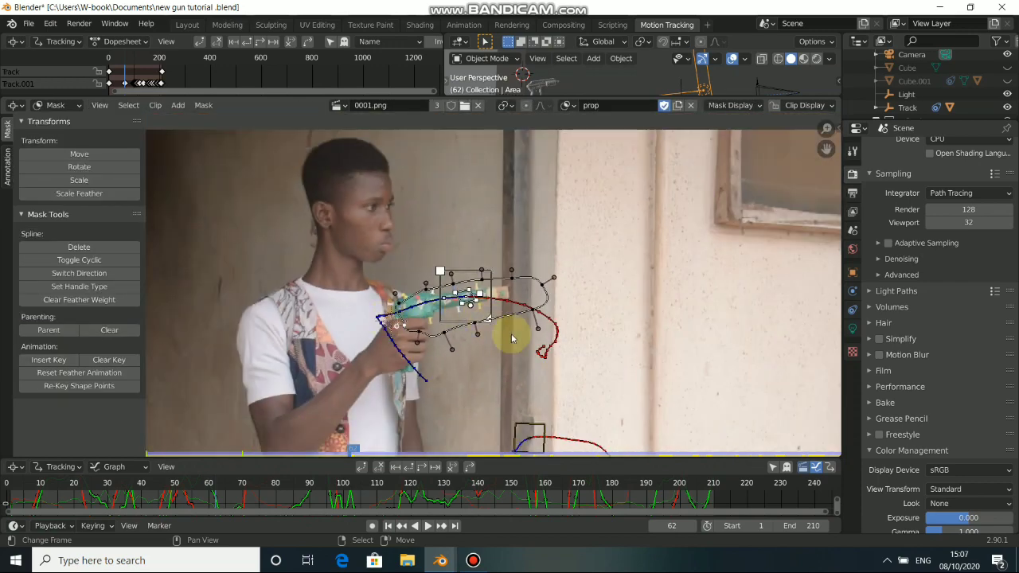
key("a")
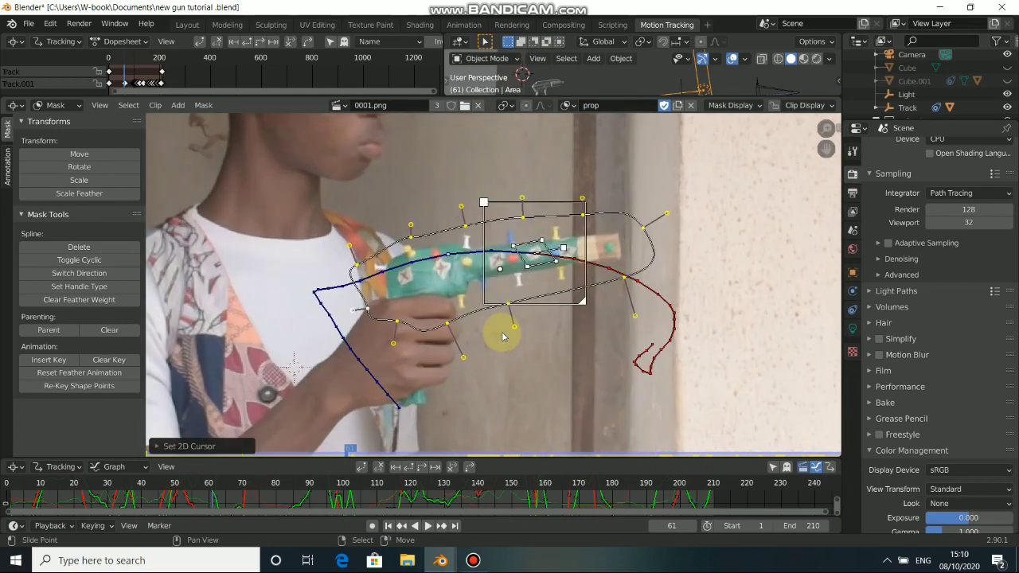
key("ctrl")
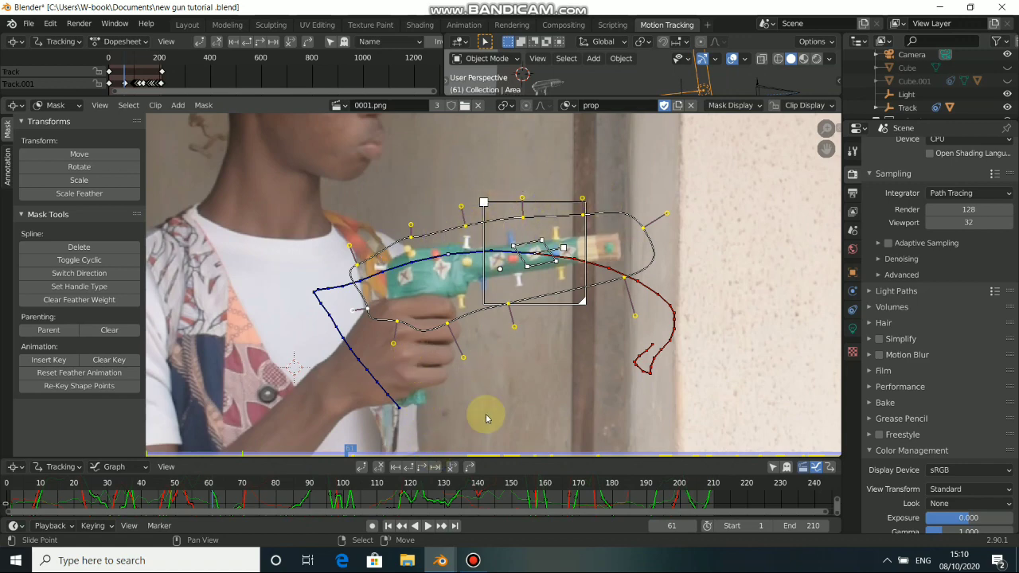
- Play the clip to check how the mask follows the toy gun, stop at frame 36 and inspect the fit
left_click(428, 525)
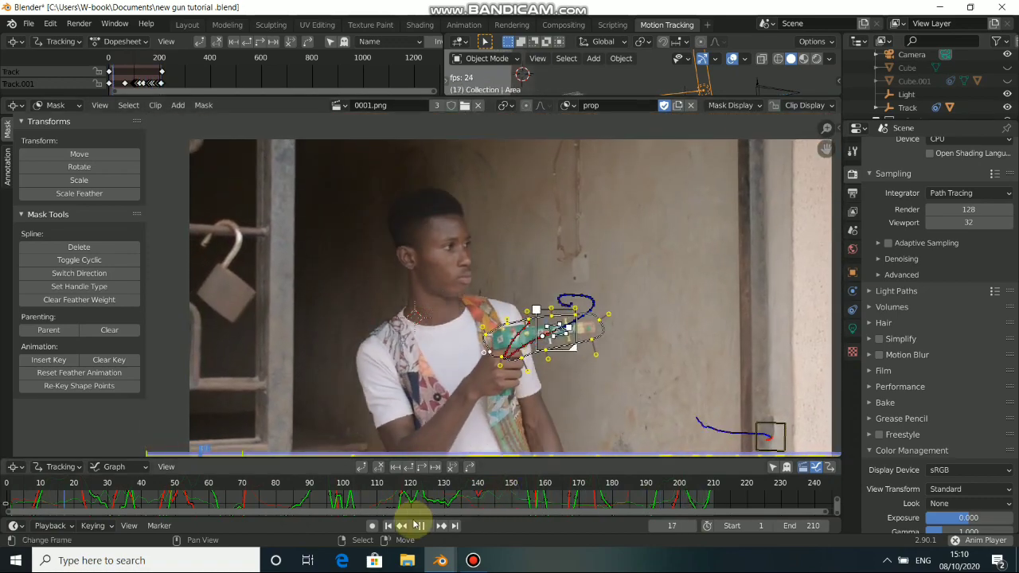
key("space")
scroll(560, 315, "up", 2)
scroll(560, 314, "up", 1)
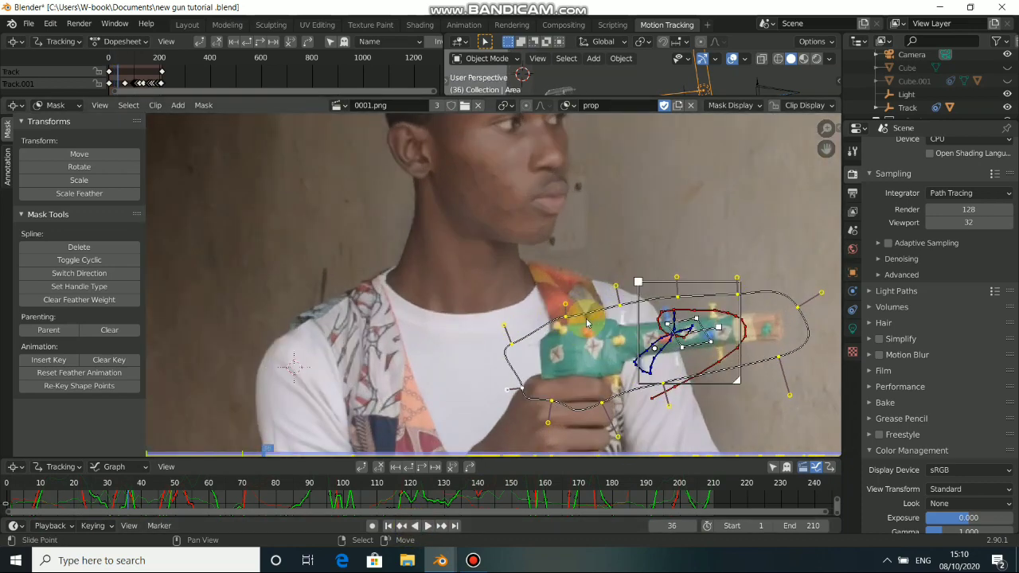
middle_click_drag(627, 319, 478, 272)
middle_click_drag(550, 275, 516, 277)
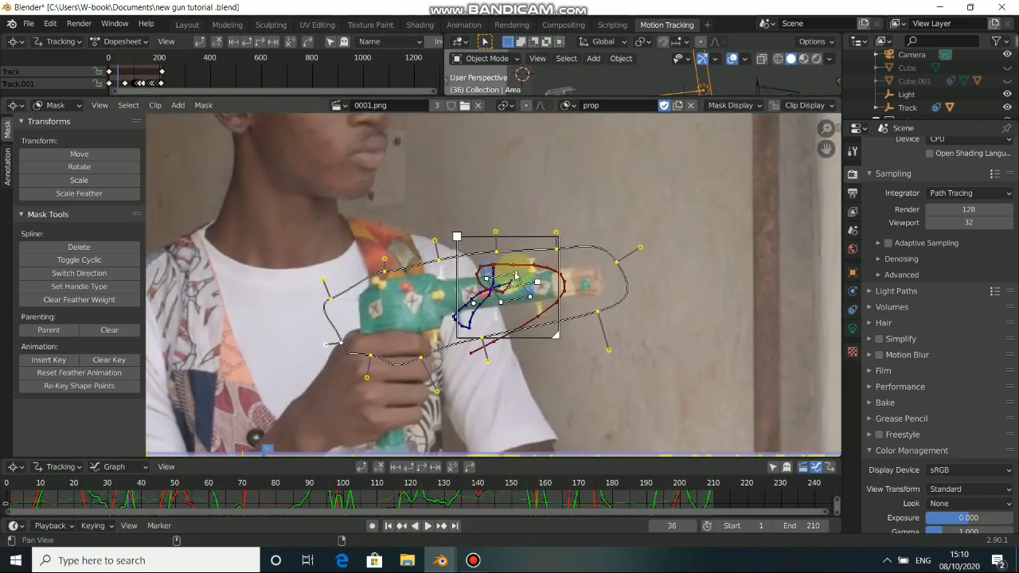
- Turn on auto keying and refit the mask at frame 36, drawing the rear points closer to the gun and shifting the lower points forward
left_click(372, 525)
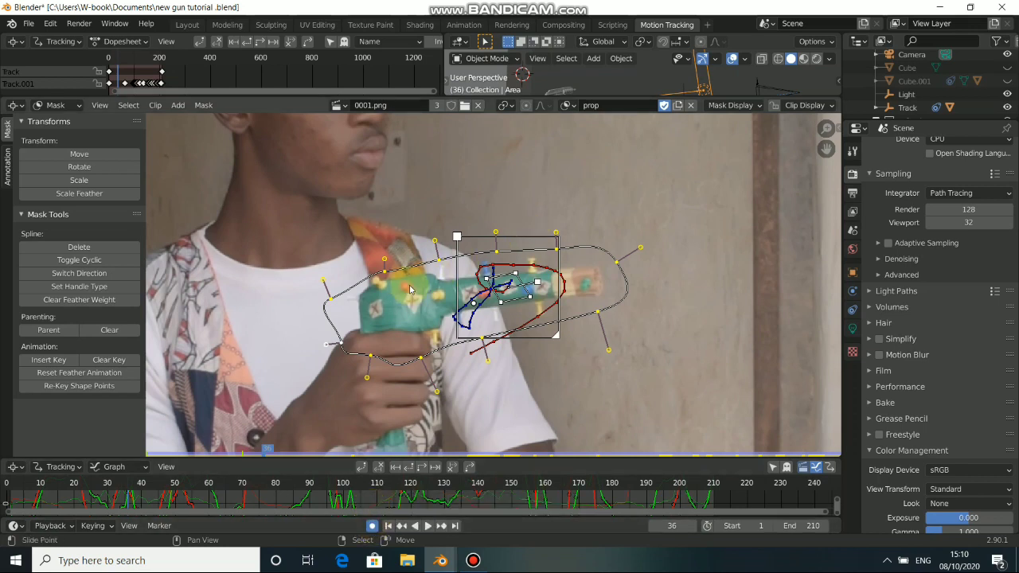
middle_click_drag(510, 264, 483, 298)
left_click(358, 307)
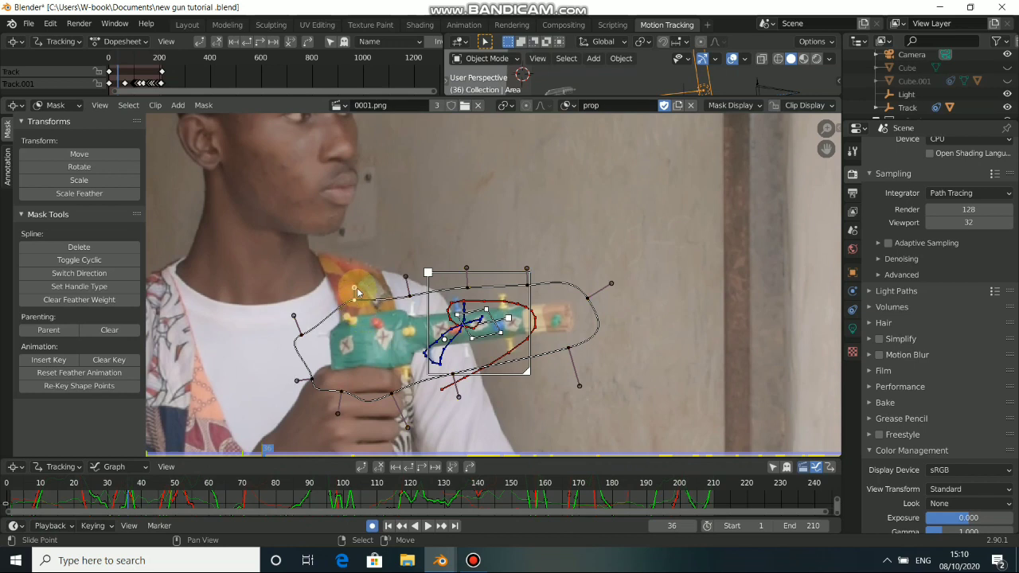
left_click_drag(357, 287, 320, 361)
left_click_drag(391, 391, 460, 368)
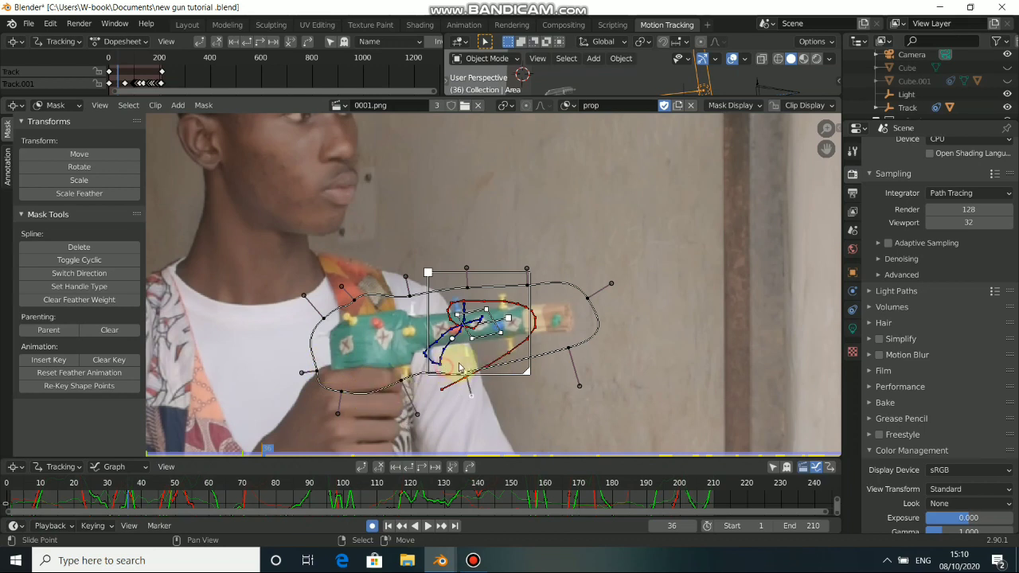
left_click_drag(568, 353, 584, 308)
left_click(586, 299)
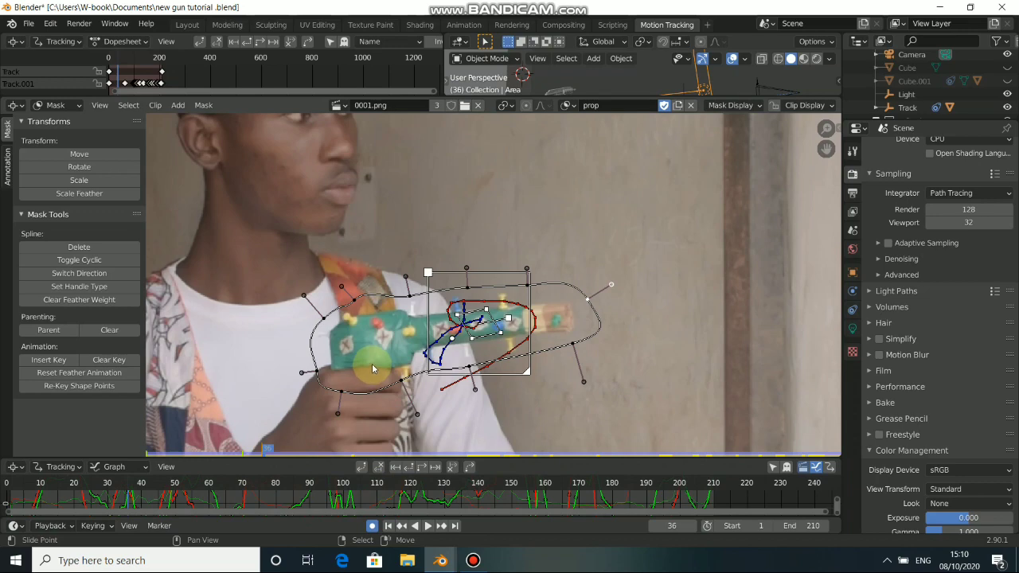
- Refit the mask at frame 55, moving the rear points outward, the lower points forward and down, and the muzzle point slightly down
key("Right")
key("Right")
key("Right")
key("Right")
key("Right")
key("Right")
key("Right")
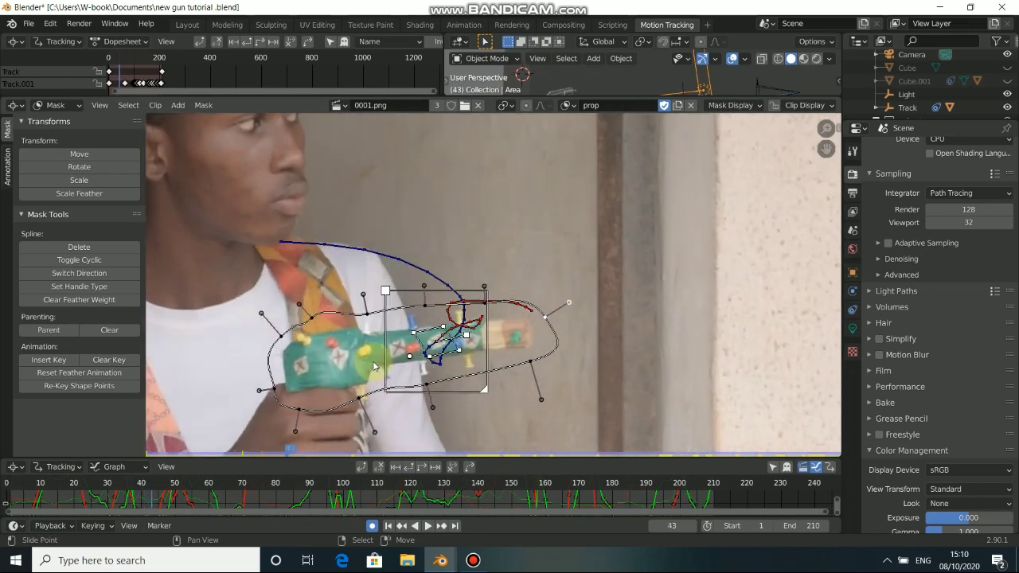
key("Right")
key("Right")
key("Right")
key("Right")
key("Right")
key("Right")
key("Right")
key("Right")
key("Right")
key("Right")
key("Right")
key("Right")
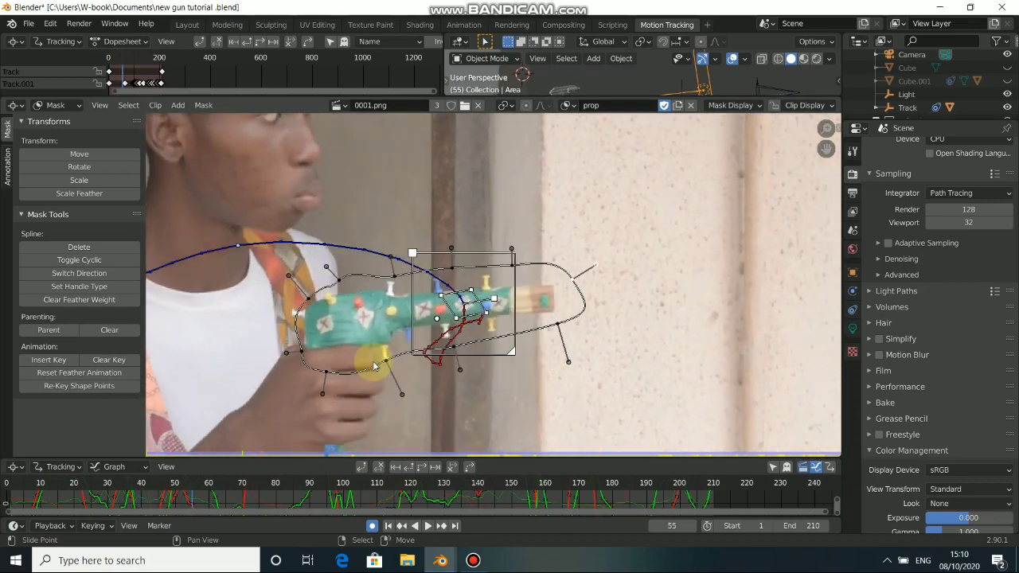
left_click_drag(299, 301, 315, 370)
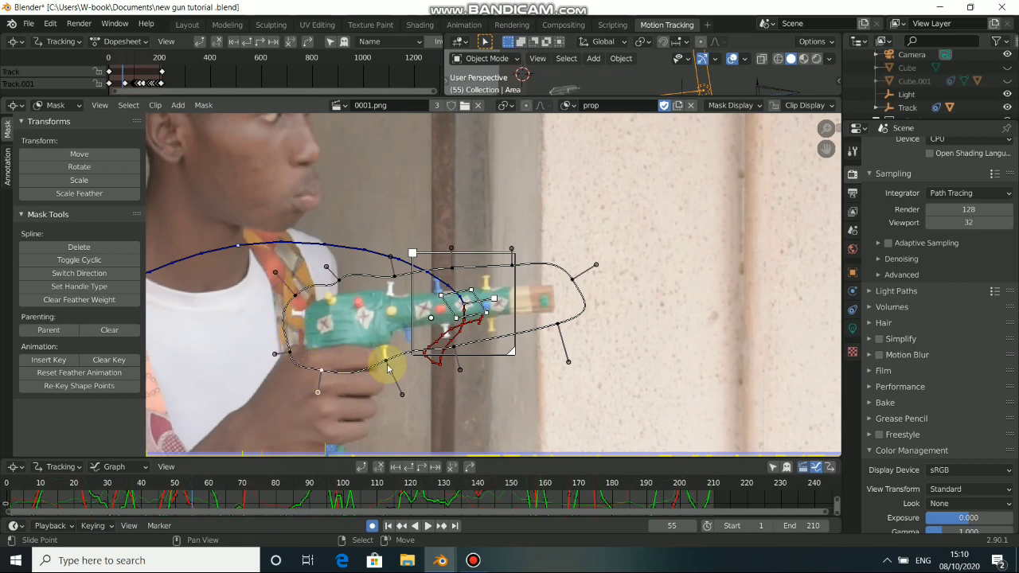
left_click_drag(387, 359, 383, 402)
left_click_drag(378, 360, 398, 367)
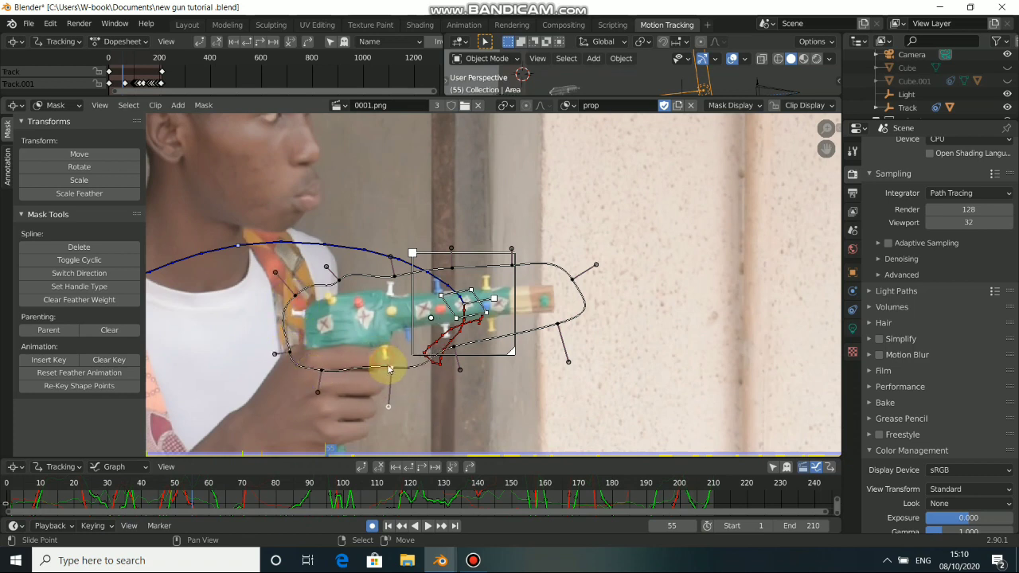
left_click_drag(454, 348, 464, 357)
left_click(570, 281)
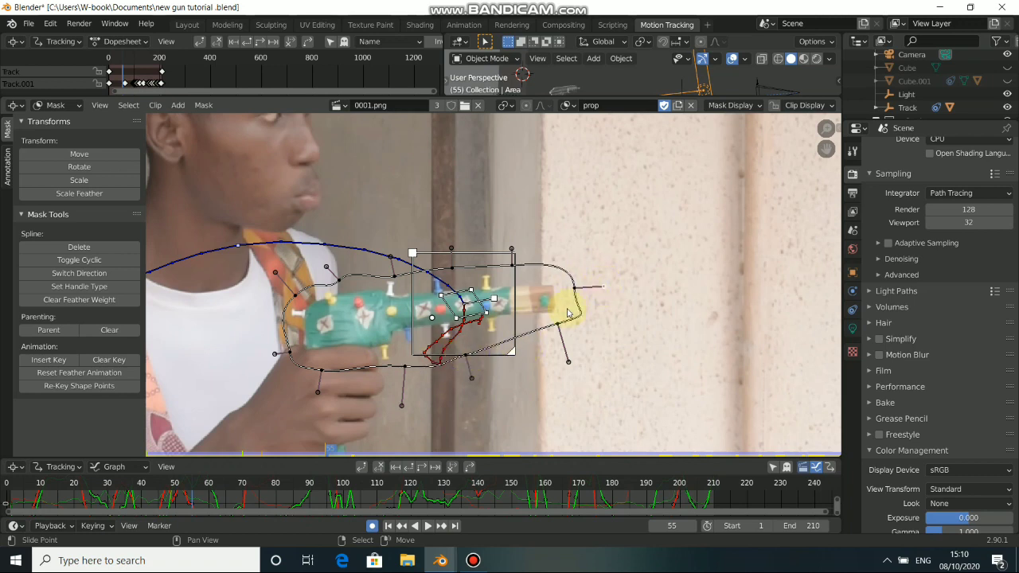
- Refit the mask at frame 61, smoothing the upper rear points and shifting the lower points back toward the hand
key("Right")
key("Right")
key("Right")
key("Right")
key("Right")
key("Right")
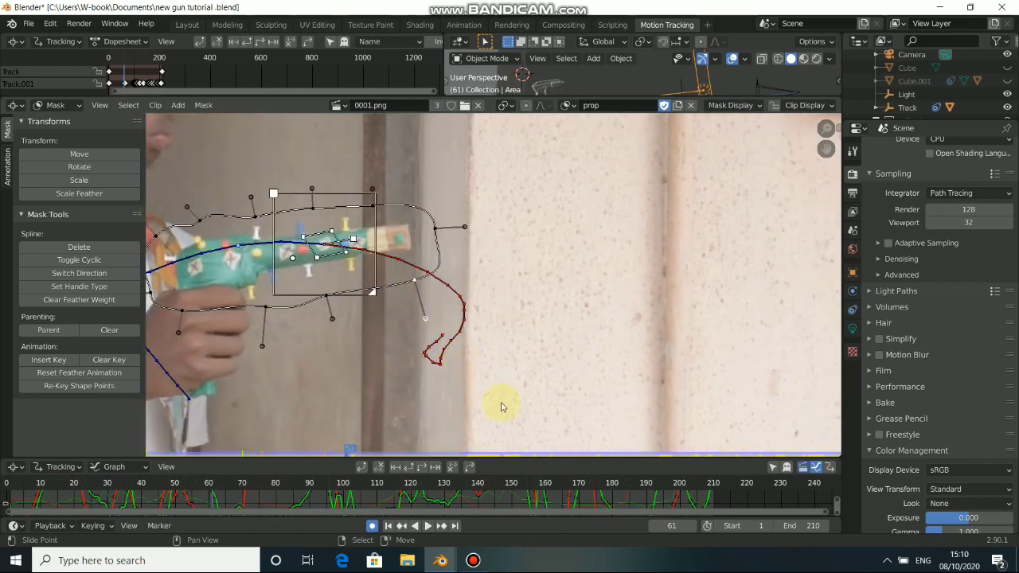
middle_click_drag(357, 322, 507, 368)
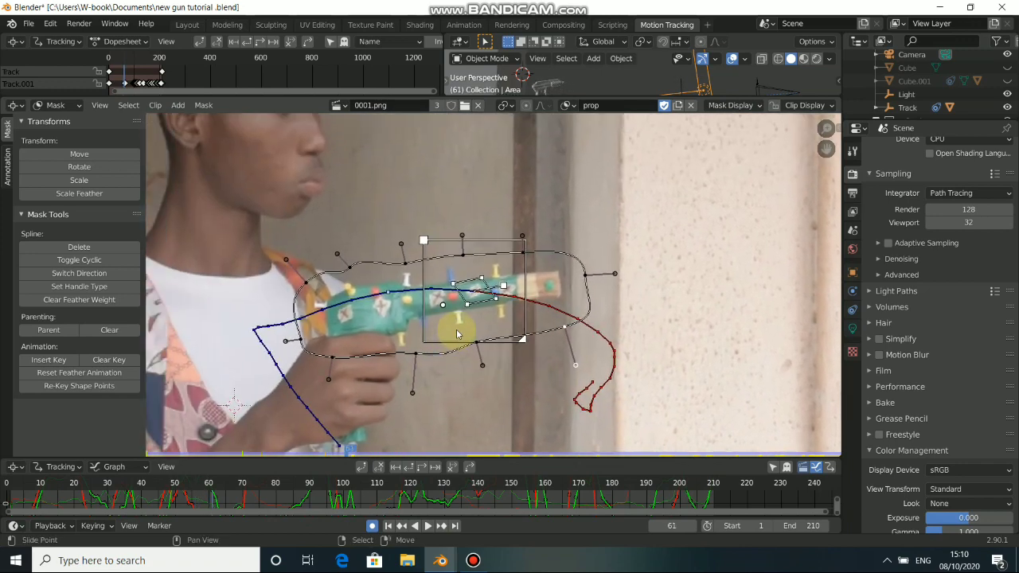
left_click(340, 251)
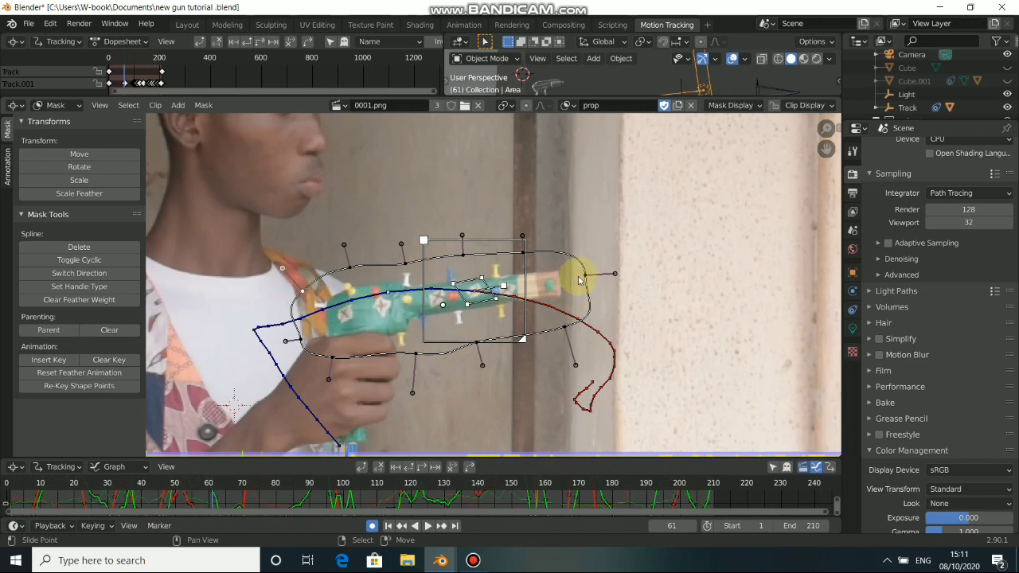
left_click_drag(559, 332, 547, 337)
left_click_drag(481, 348, 477, 346)
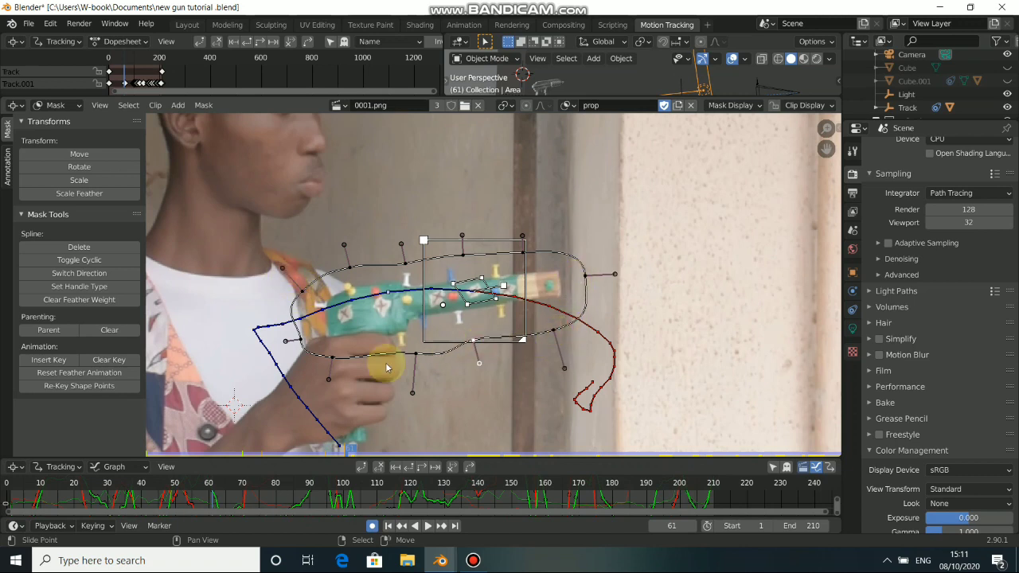
left_click_drag(416, 353, 396, 353)
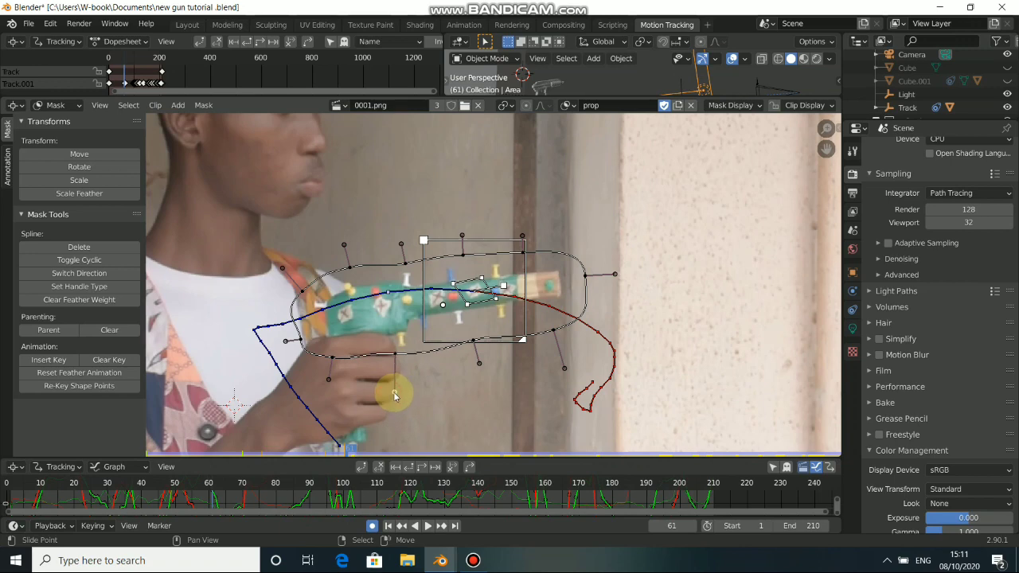
- Refit the mask at frame 69, moving the upper rear point toward the gun, the muzzle point slightly inward and the lower front point up
key("Right")
key("Right")
key("Right")
key("Right")
key("Right")
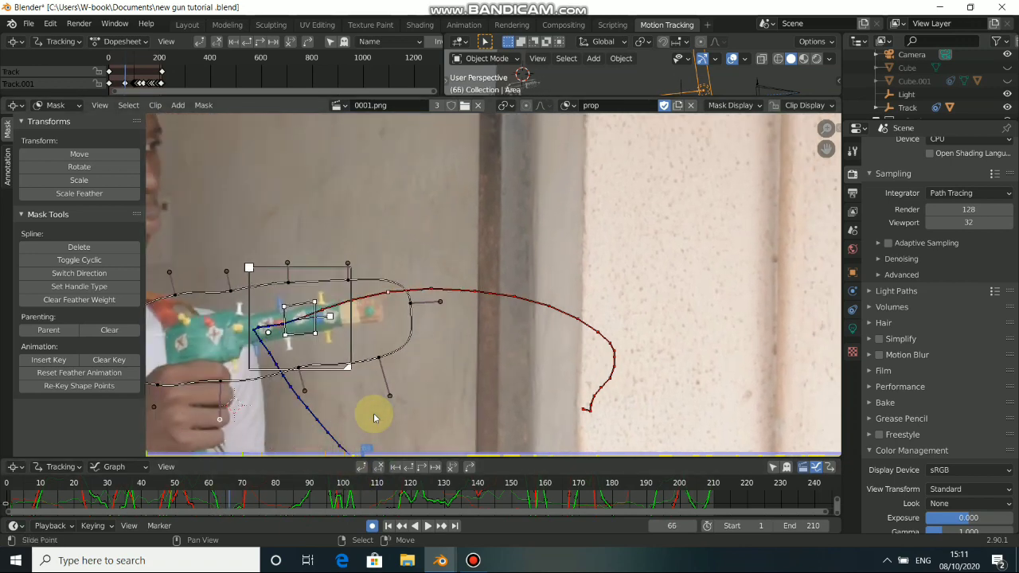
key("Right")
key("Right")
key("Right")
scroll(336, 407, "down", 3)
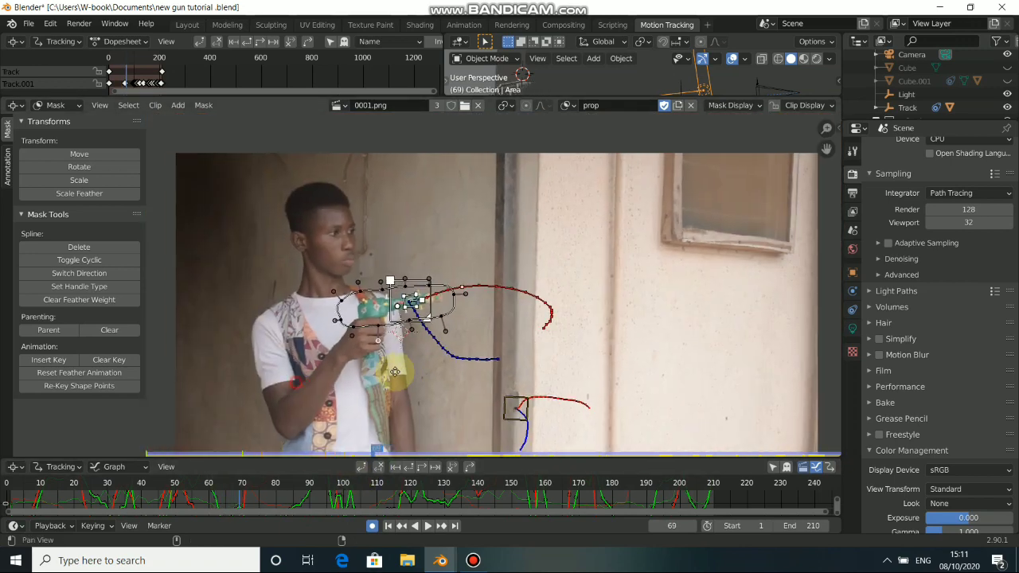
scroll(394, 372, "up", 3)
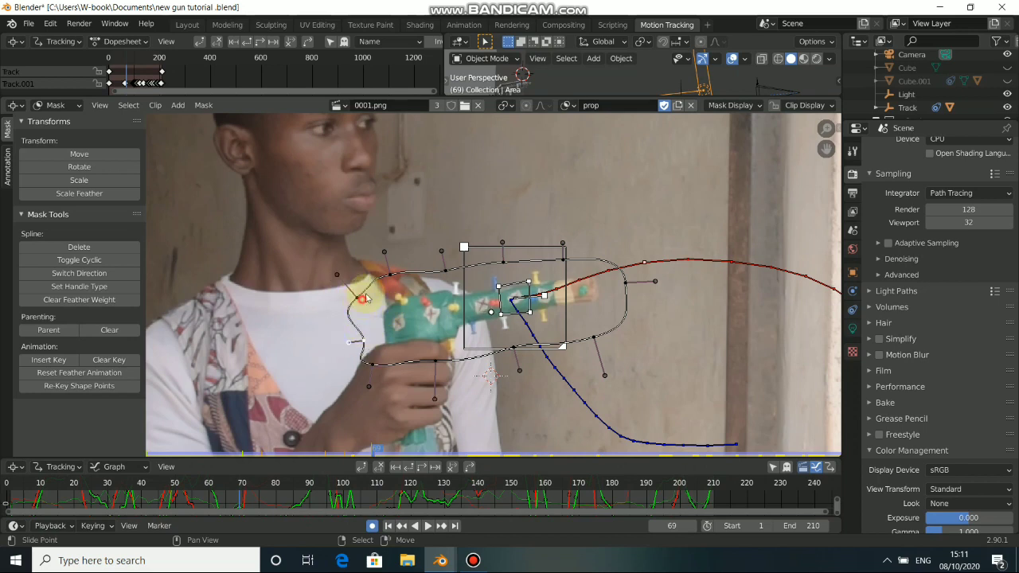
left_click_drag(365, 298, 356, 270)
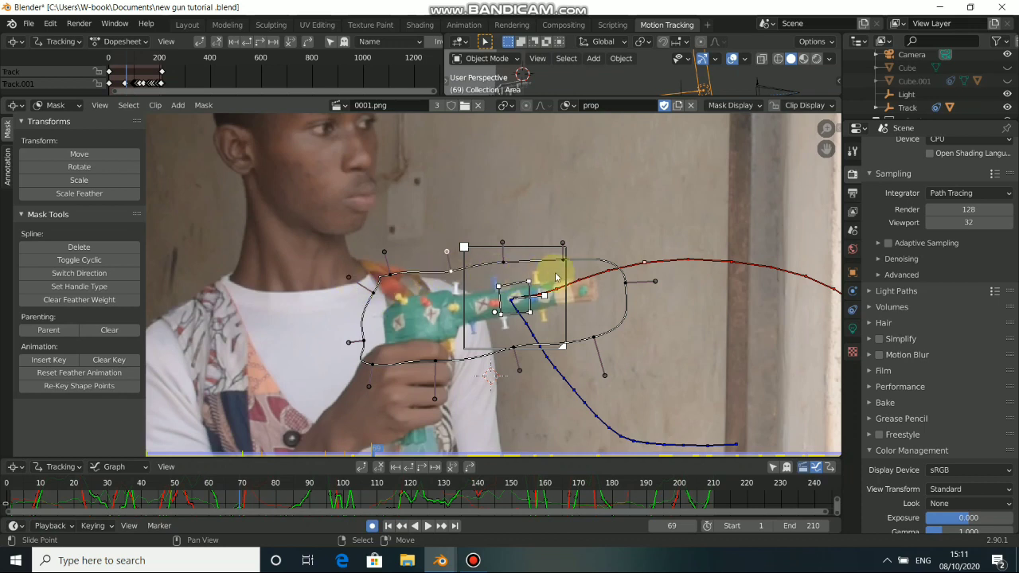
left_click_drag(626, 284, 622, 281)
left_click_drag(597, 344, 590, 328)
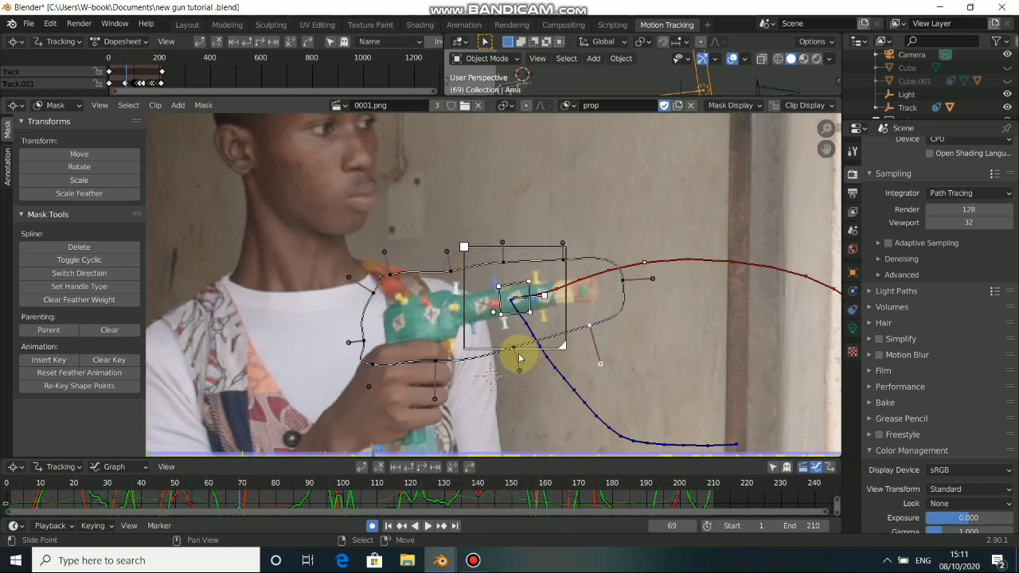
- Return to frame 61 and switch to the Compositing workspace
left_click(213, 495)
scroll(464, 388, "down", 2)
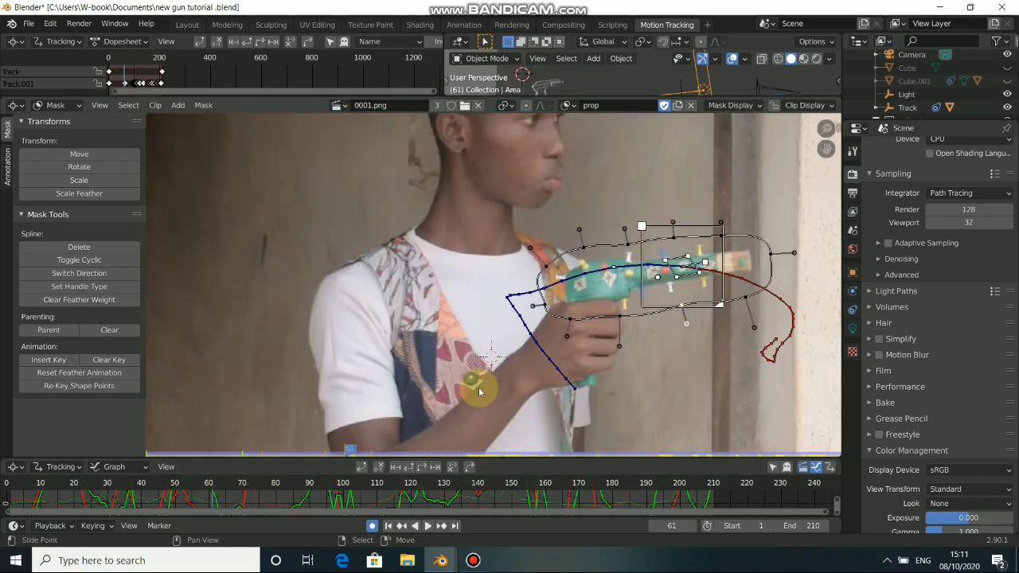
middle_click_drag(612, 328, 553, 329)
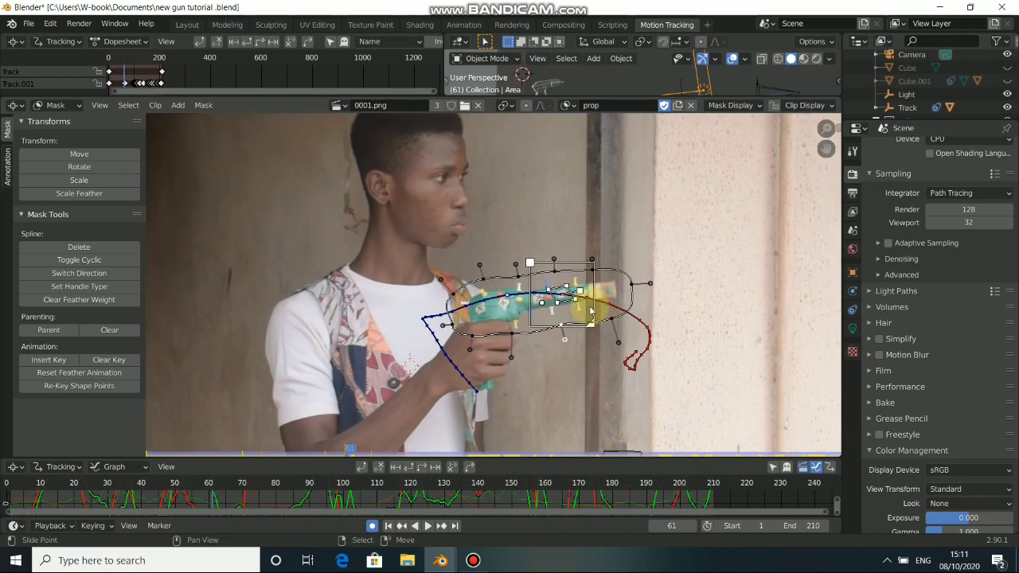
right_click(314, 335, "shift")
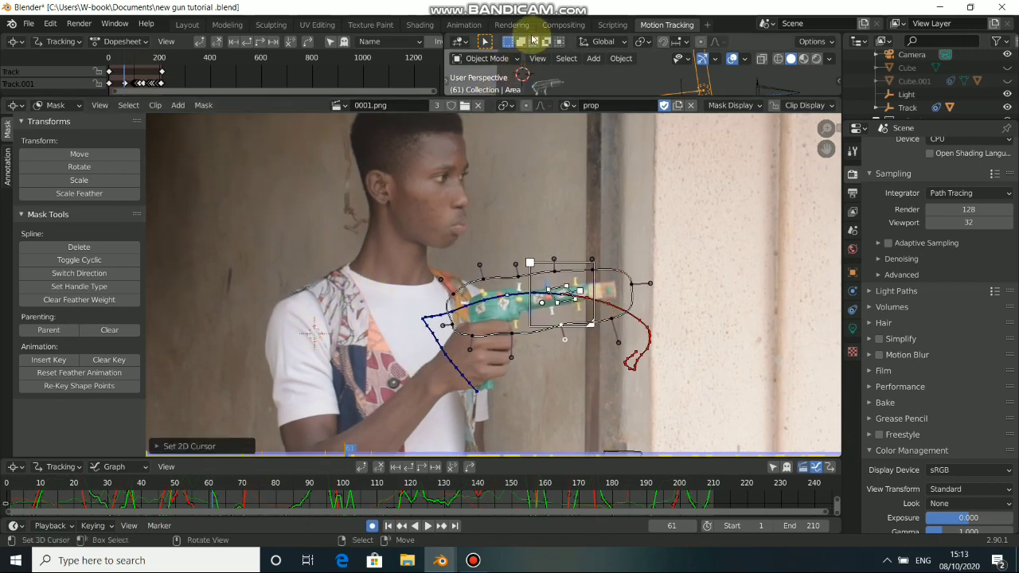
left_click(550, 28)
- Frame the compositing nodes and enlarge the backdrop image slightly behind them
middle_click_drag(375, 268, 402, 277)
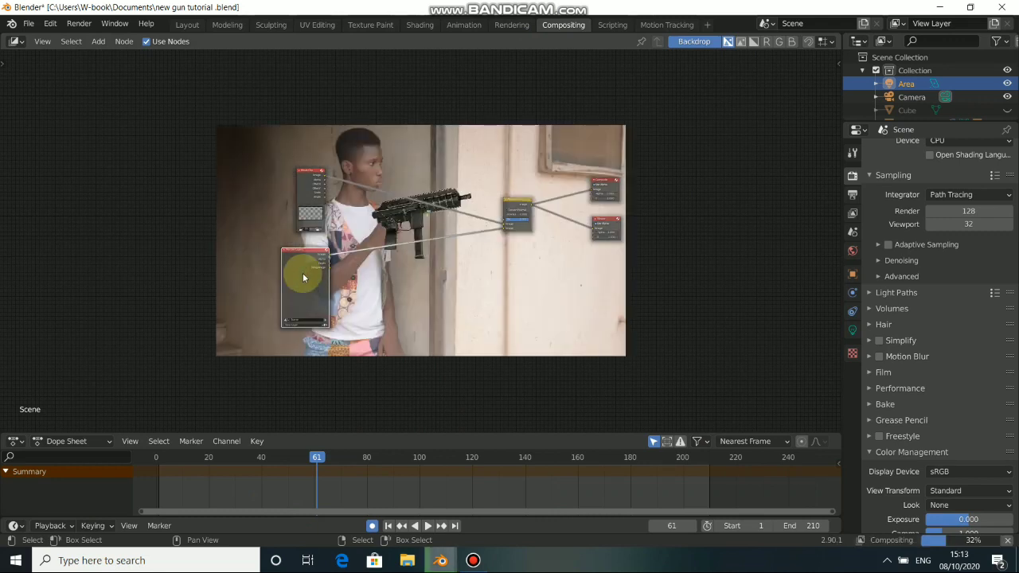
scroll(384, 252, "up", 3)
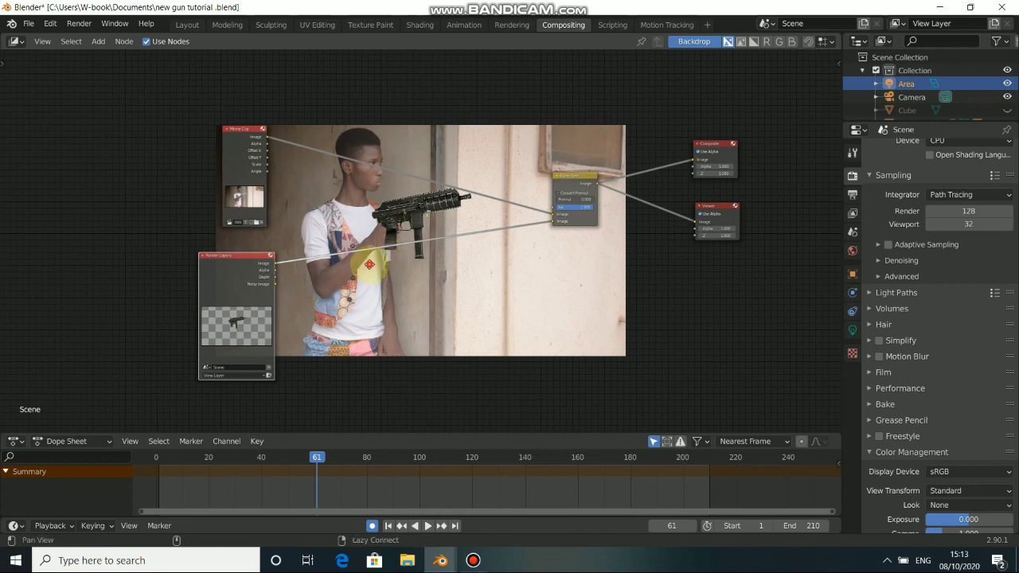
key("alt+v")
key("alt+v")
key("alt+v")
key("v")
key("v")
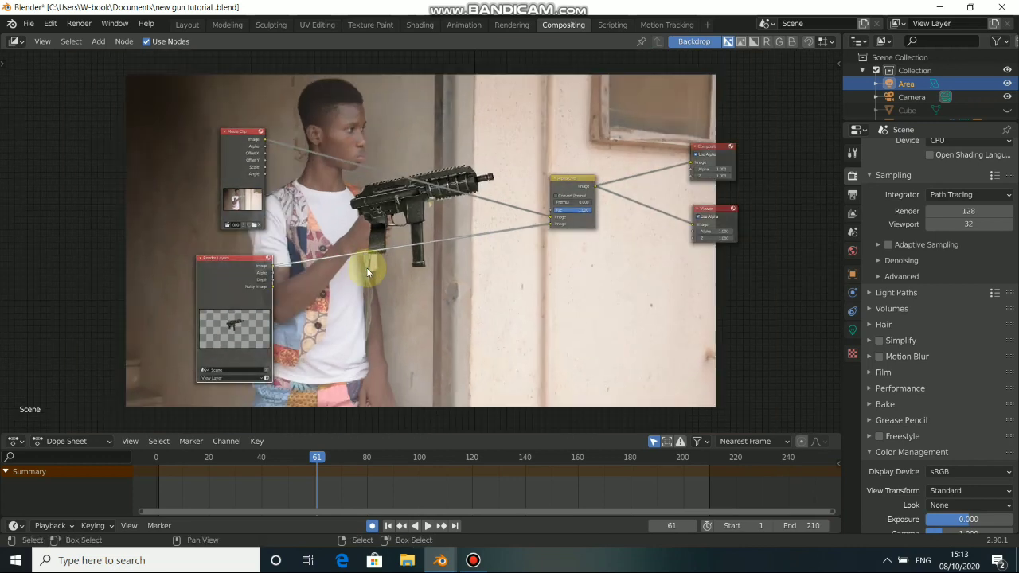
- Move the Movie Clip and Render Layers nodes farther out and bring the Alpha Over node closer to them
left_click_drag(232, 176, 177, 177)
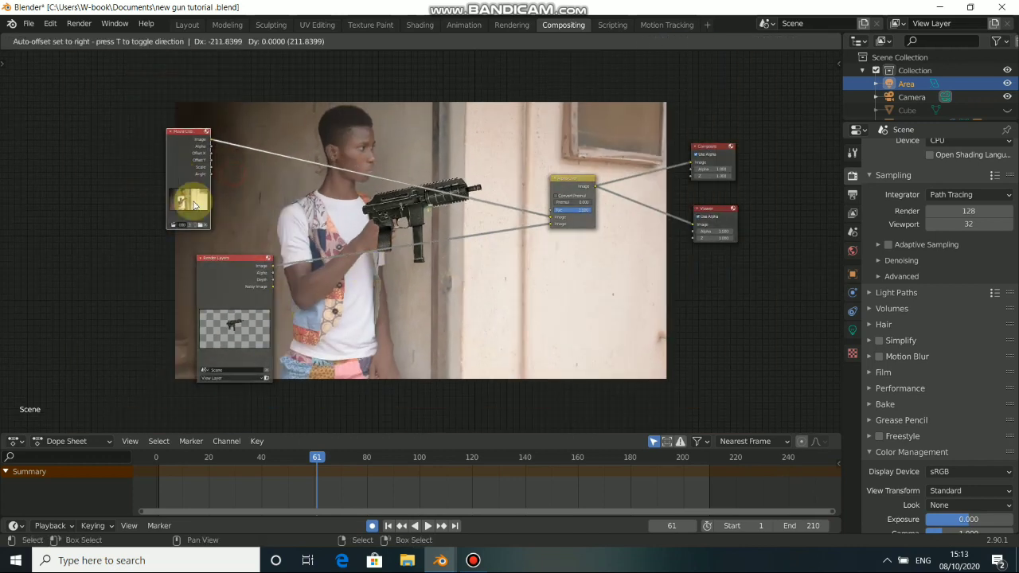
left_click_drag(228, 278, 152, 288)
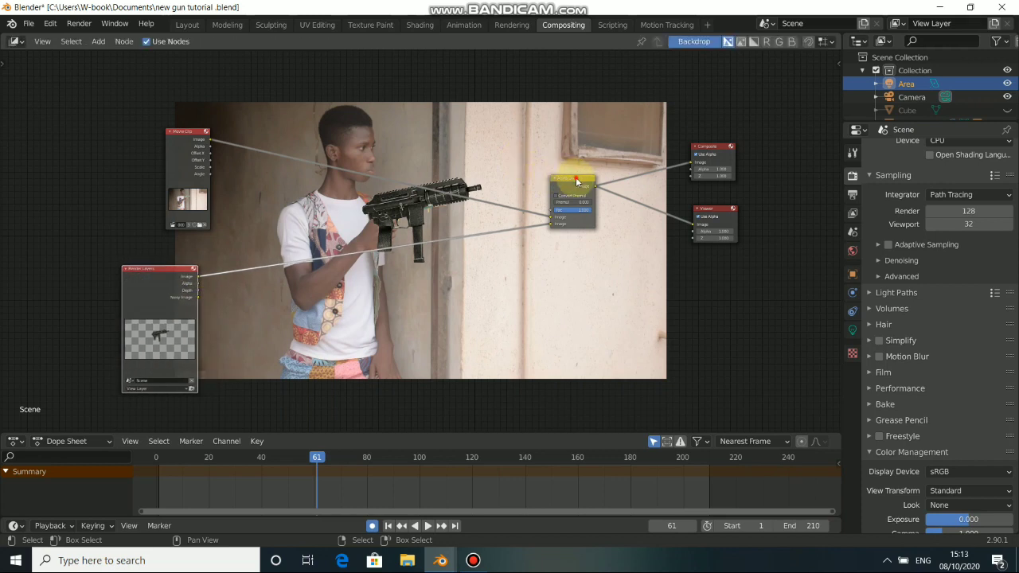
left_click_drag(577, 182, 483, 196)
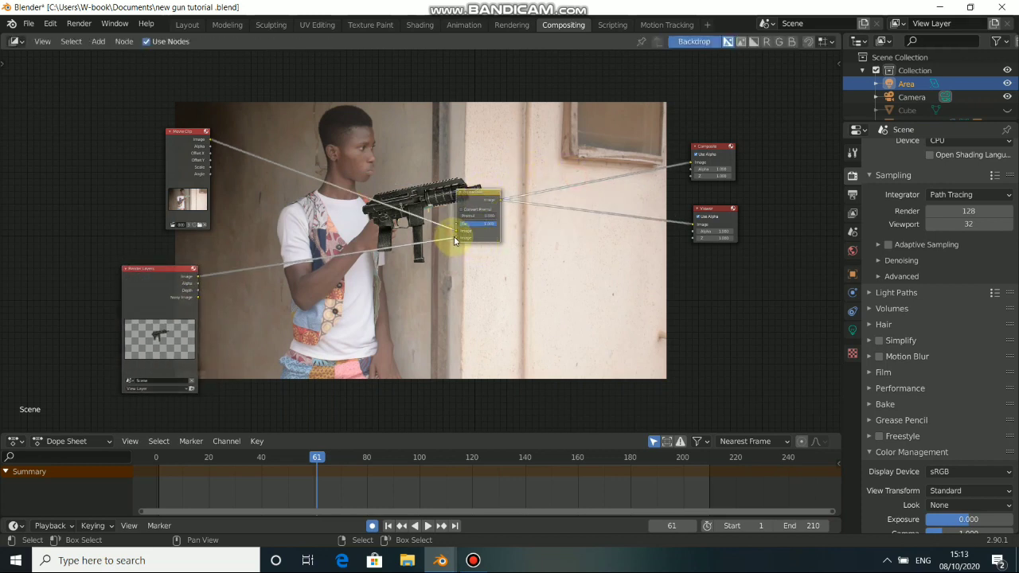
- Disconnect Render Layers from the Alpha Over node, set it aside and lower the Movie Clip node to make room above
left_click_drag(455, 238, 432, 264)
left_click_drag(167, 304, 123, 303)
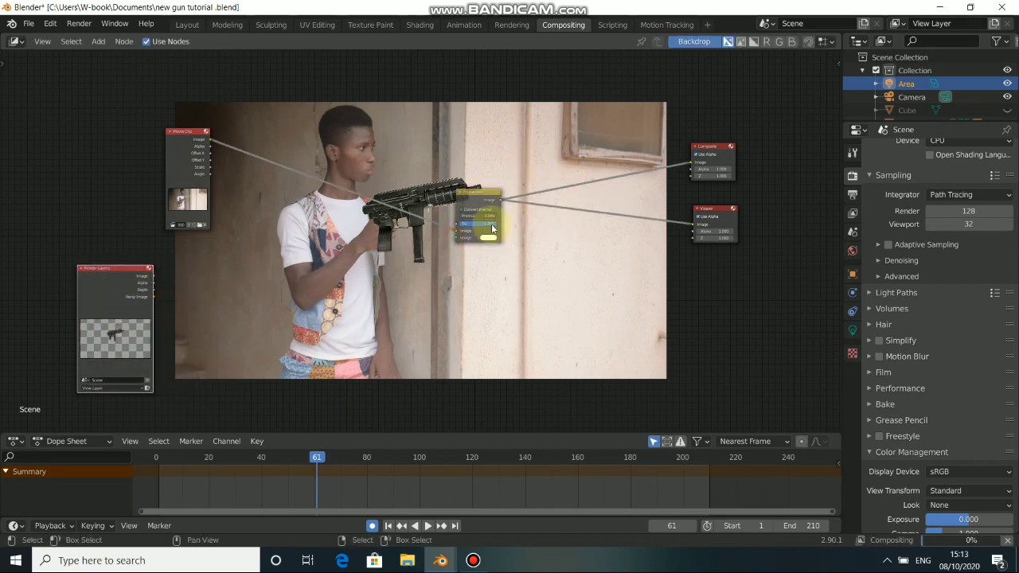
left_click_drag(489, 194, 498, 193)
left_click_drag(192, 175, 195, 256)
left_click_drag(401, 215, 502, 273, "alt")
left_click_drag(446, 306, 352, 242, "alt")
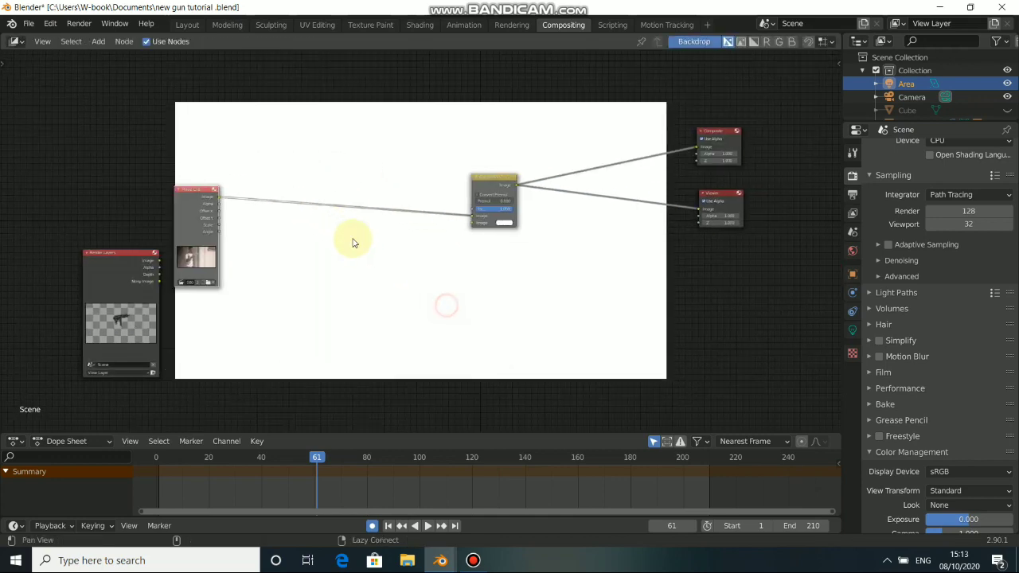
left_click_drag(420, 193, 489, 259, "alt")
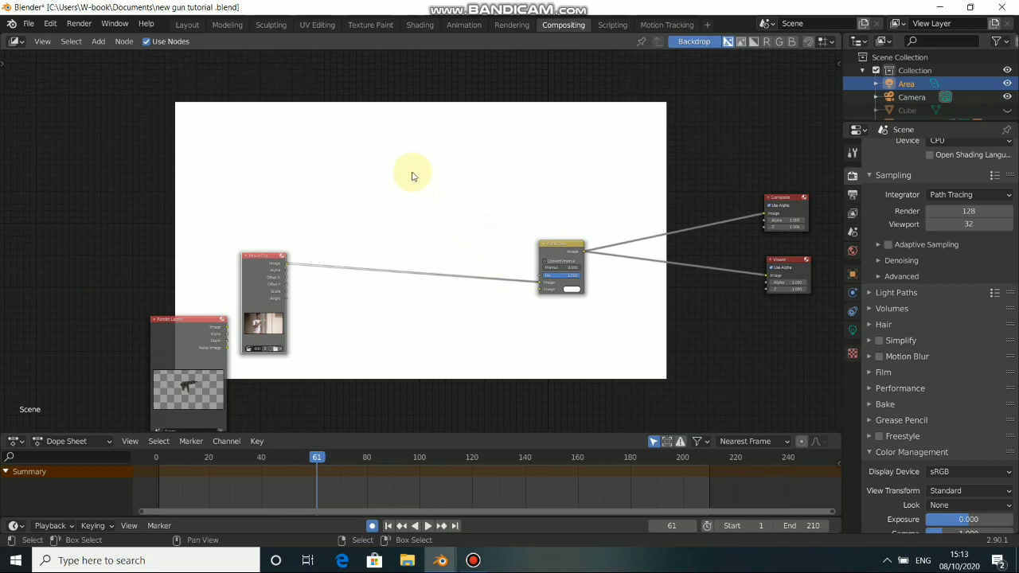
- Add a Mask input node above the Movie Clip node and connect its Mask output to the Alpha Over Fac input
key("shift+a")
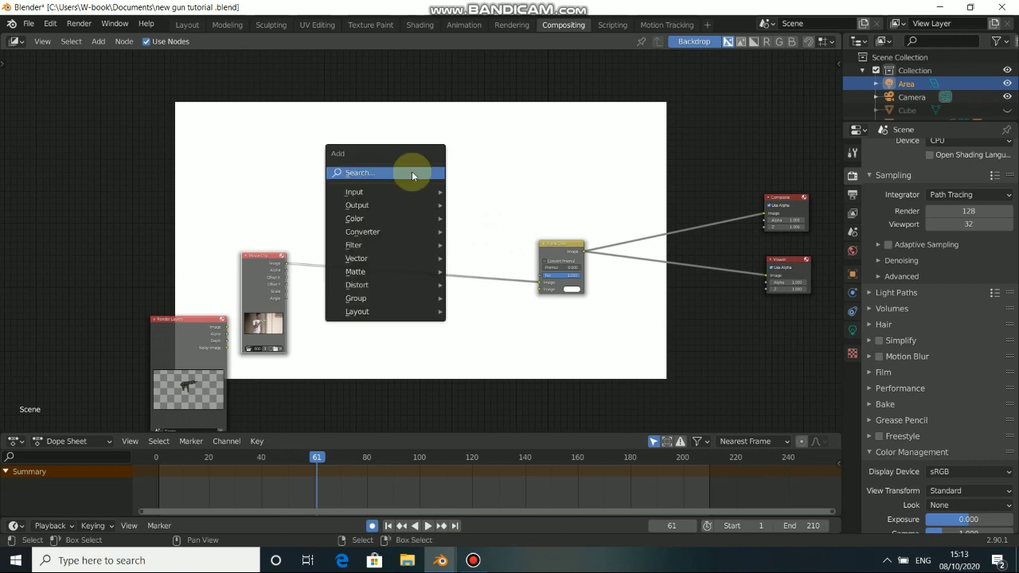
mouse_move(376, 191)
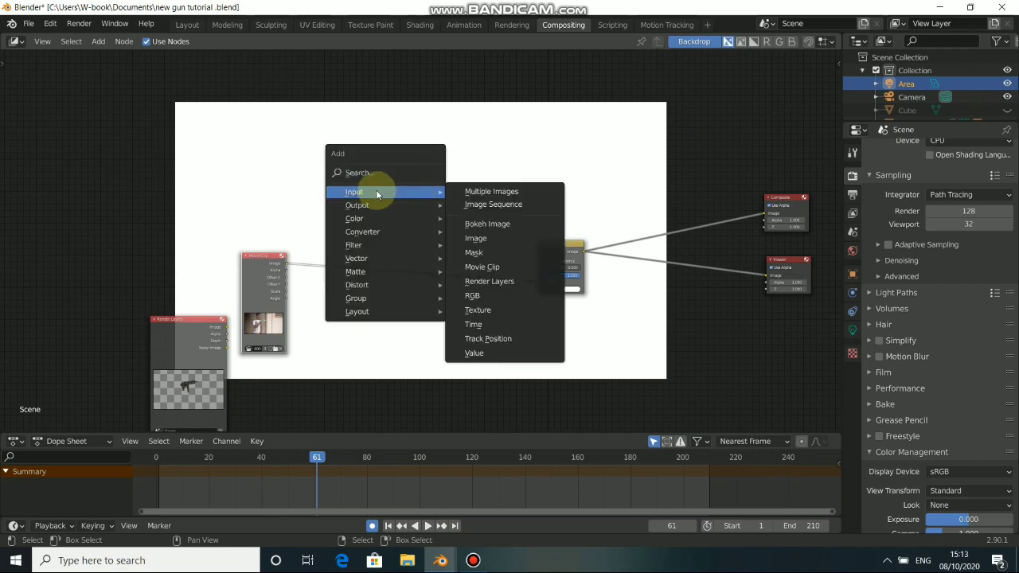
left_click(480, 257)
left_click(308, 196)
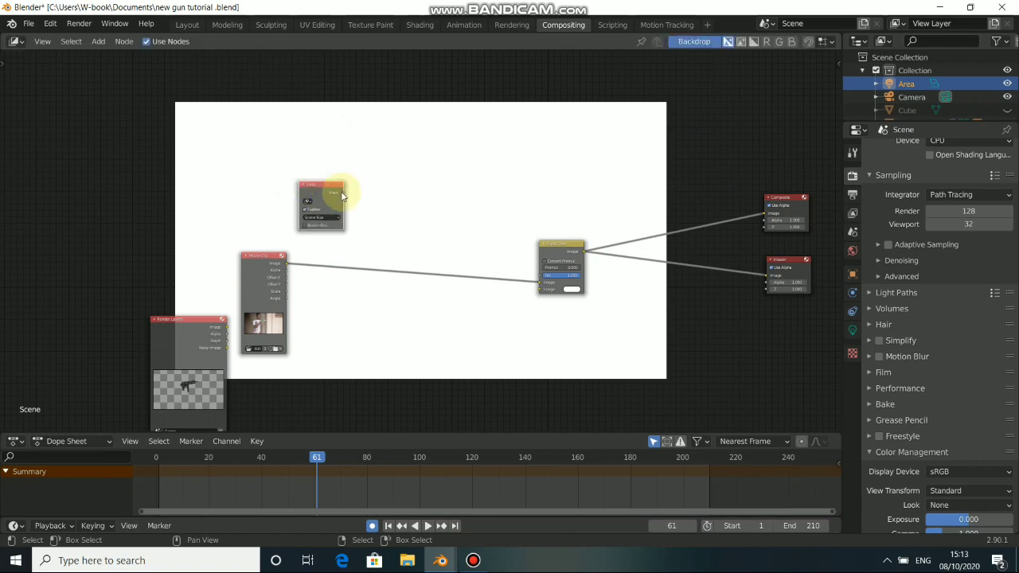
left_click_drag(348, 196, 548, 242)
scroll(295, 196, "up", 2)
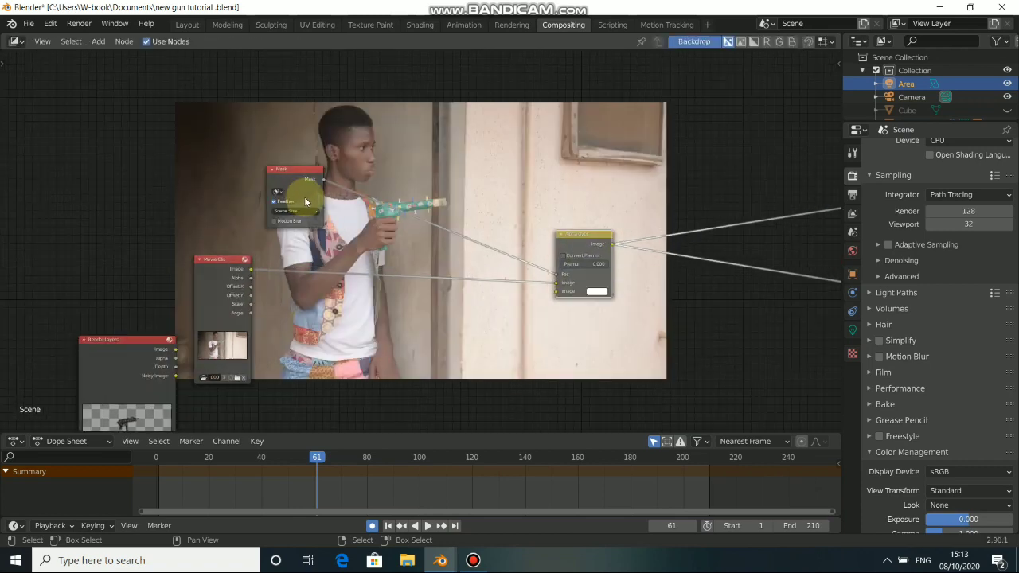
- Assign the prop mask to the Mask node and move the node above the Movie Clip node
left_click(275, 191)
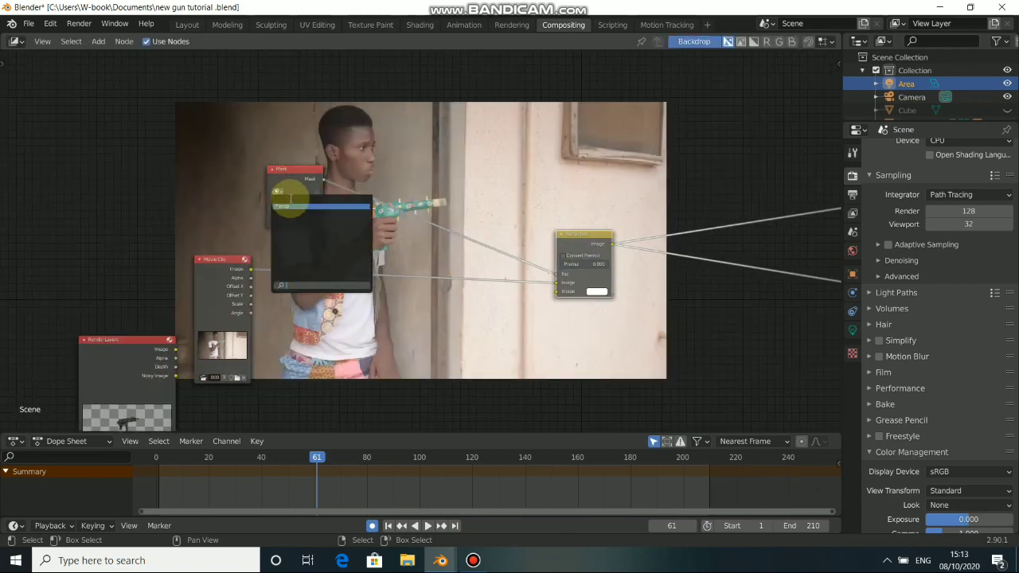
left_click(312, 206)
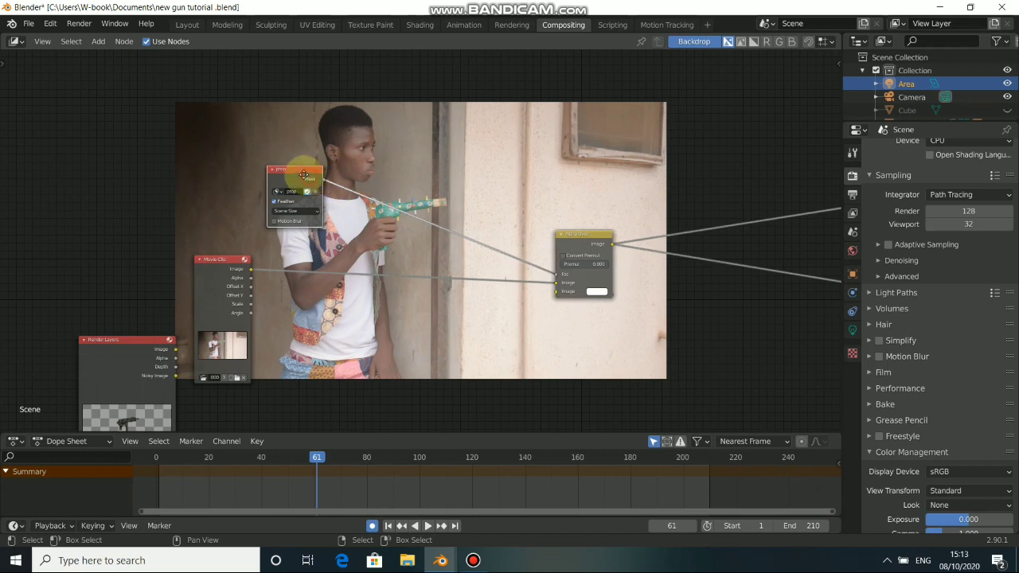
left_click_drag(317, 177, 252, 184)
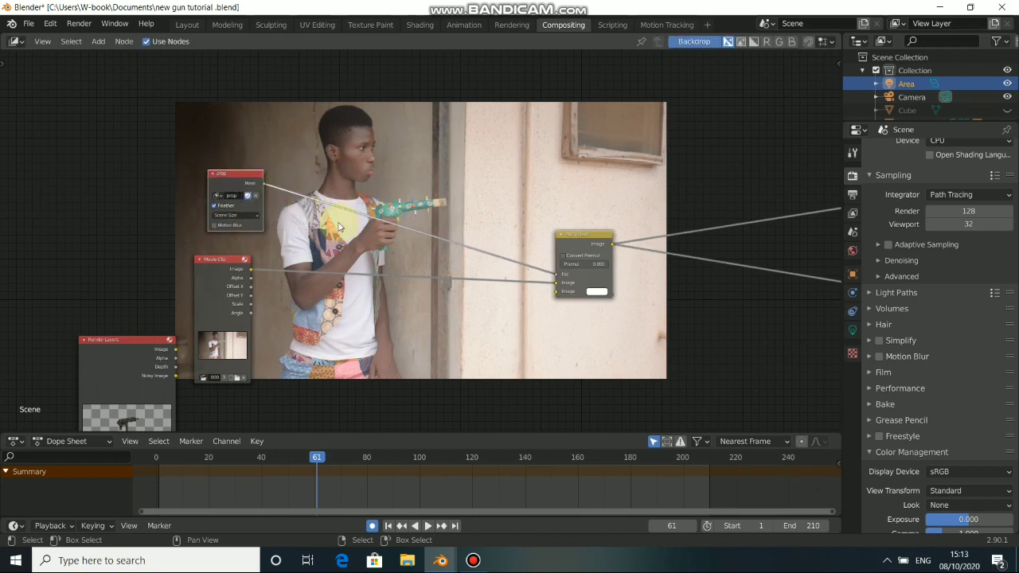
middle_click_drag(466, 267, 440, 252)
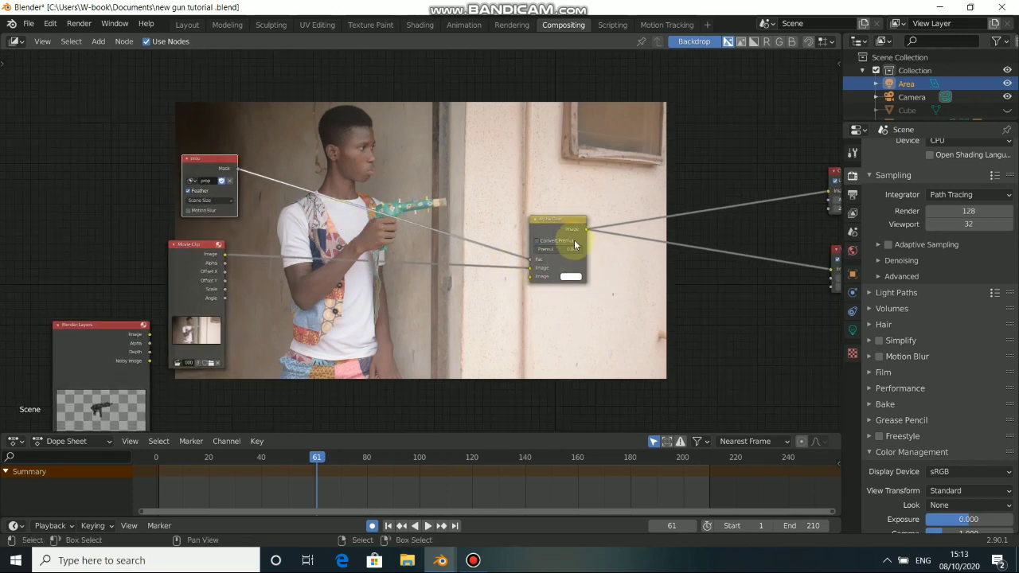
- Mute and unmute the Alpha Over node to refresh the masked composite, and nudge the prop mask node slightly
left_click(549, 230)
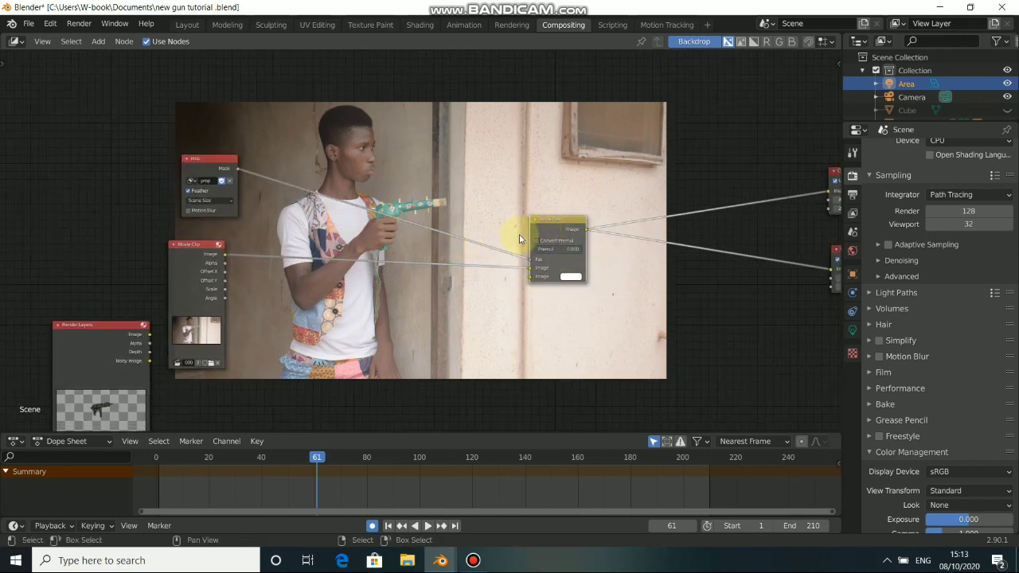
key("m")
key("m")
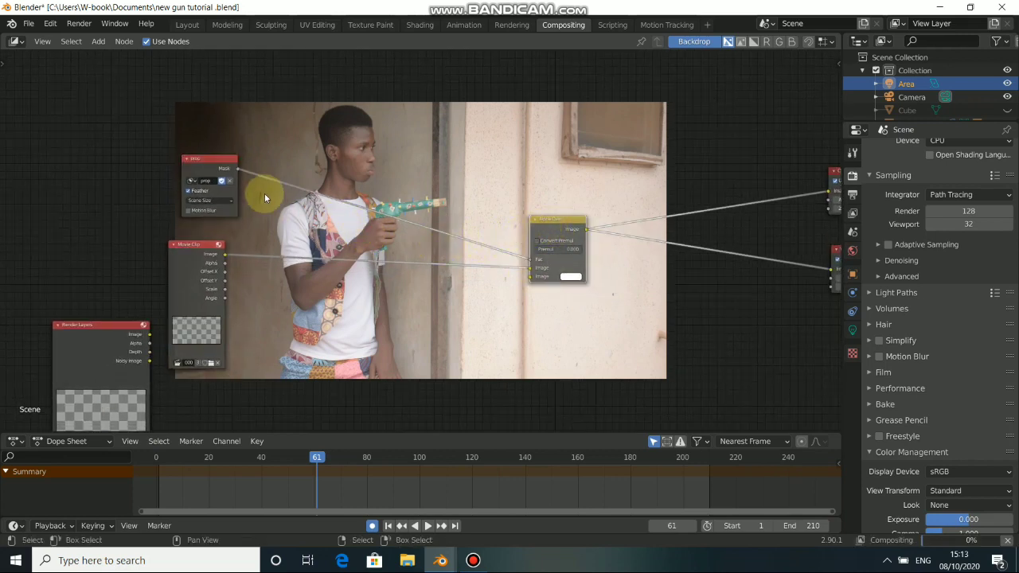
left_click_drag(216, 167, 211, 166)
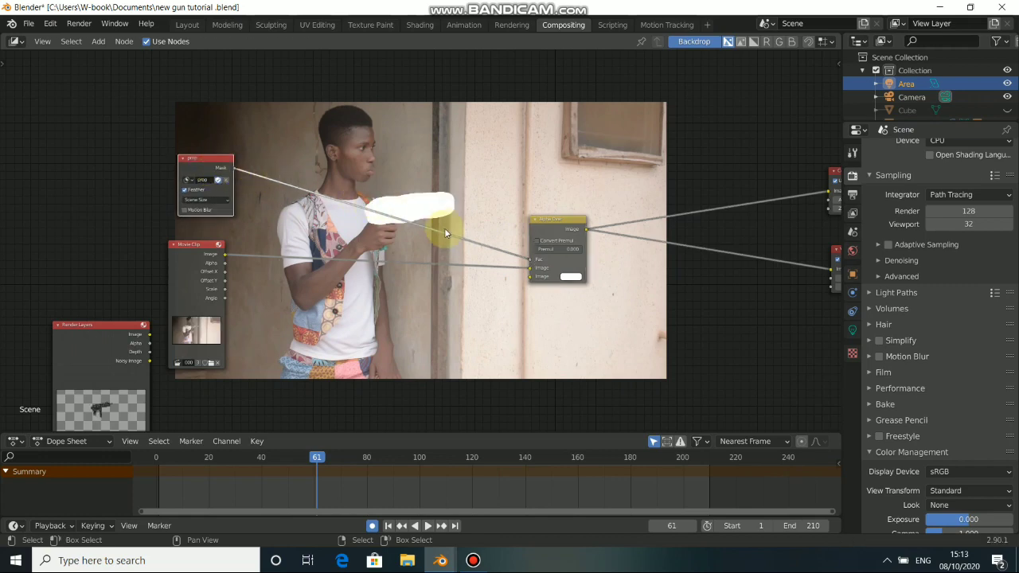
mouse_move(441, 232)
middle_mouse_down()
mouse_move(408, 246)
mouse_move(428, 222)
middle_mouse_up()
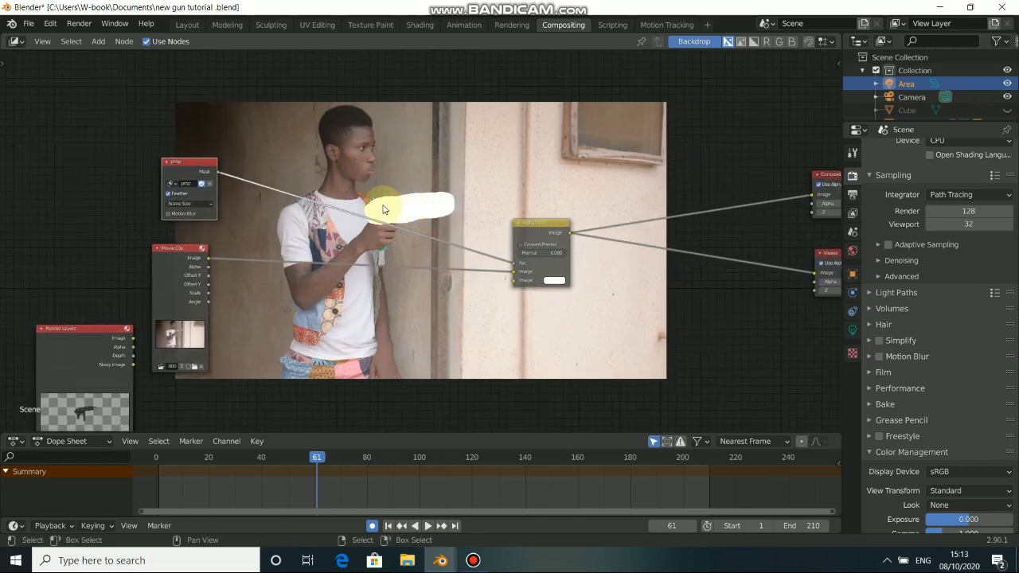
- Change the colour of the Alpha Over node's second image input to light pink to test the masked area
left_click(551, 282)
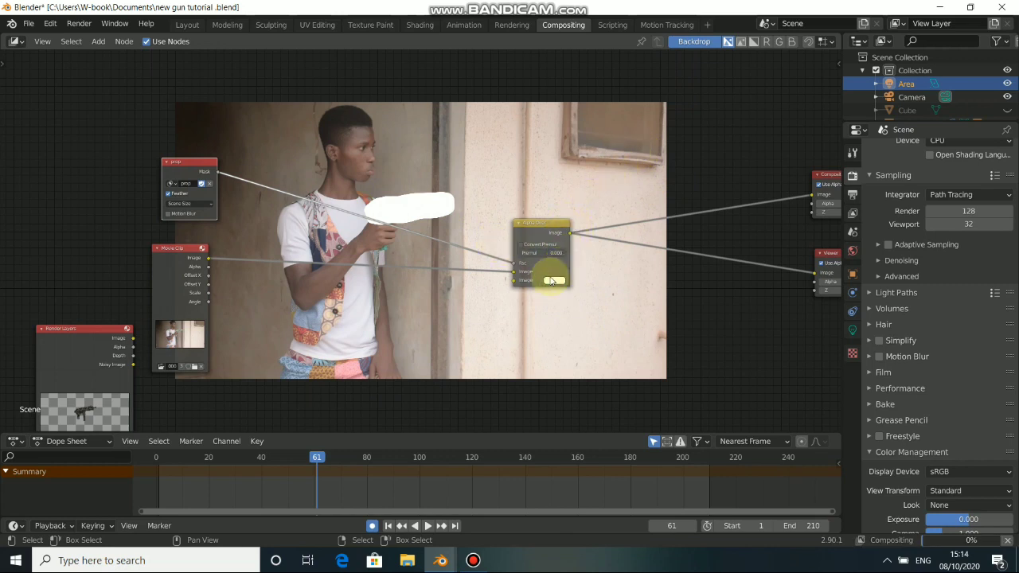
left_click(551, 282)
left_click(578, 209)
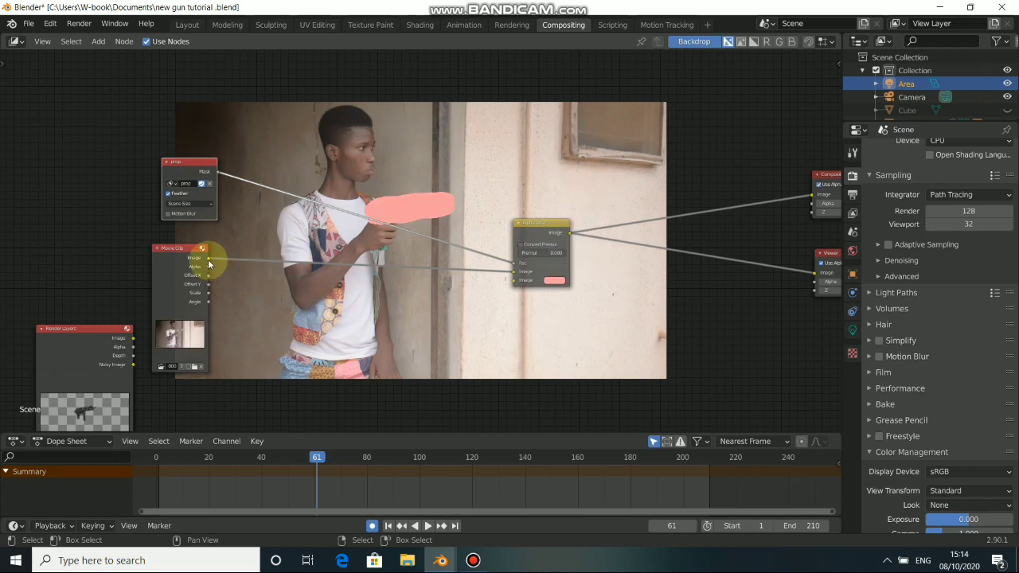
- Connect the Movie Clip Image output to the Alpha Over node's second Image input and move that node up slightly
left_click_drag(208, 259, 258, 301)
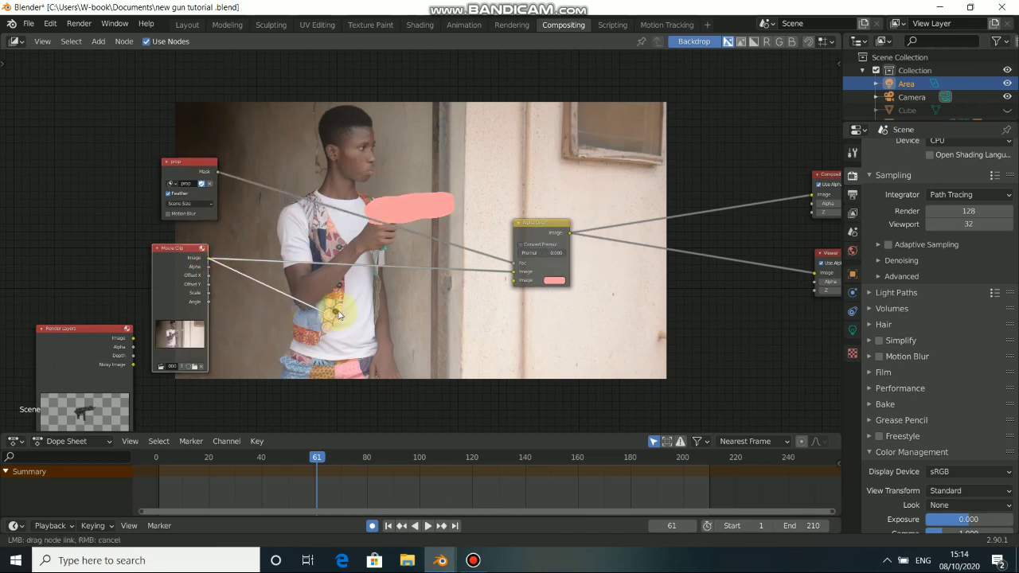
left_click_drag(459, 275, 513, 280)
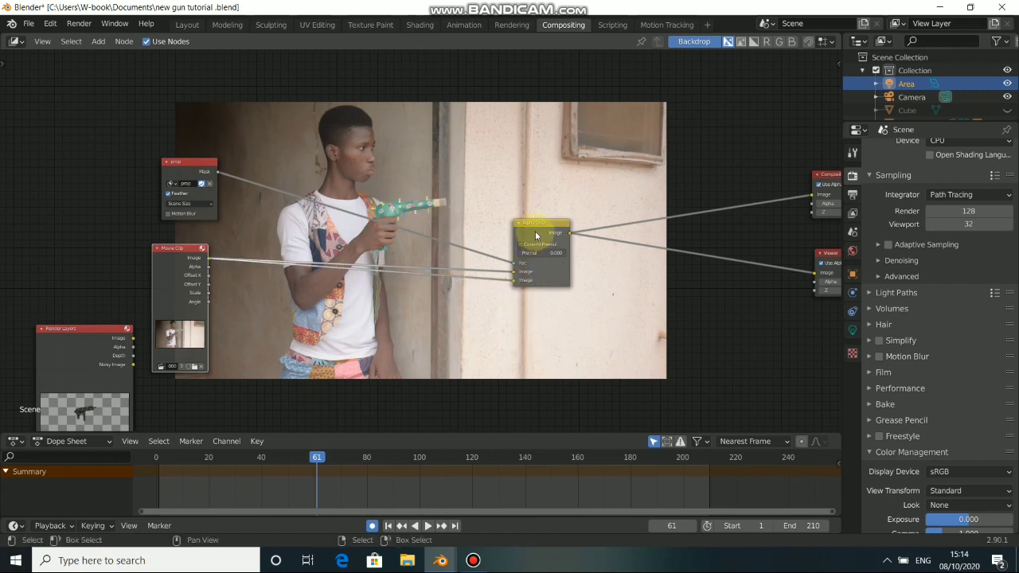
left_click_drag(536, 236, 528, 215)
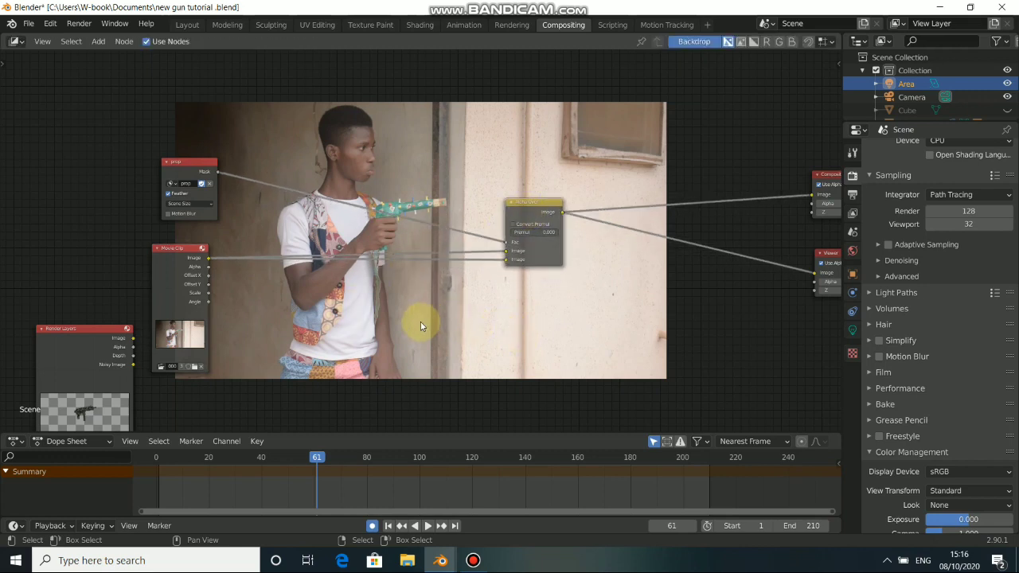
- Insert a Translate node between the Movie Clip node and the Alpha Over node's second Image input, placed just before Alpha Over
key("shift+a")
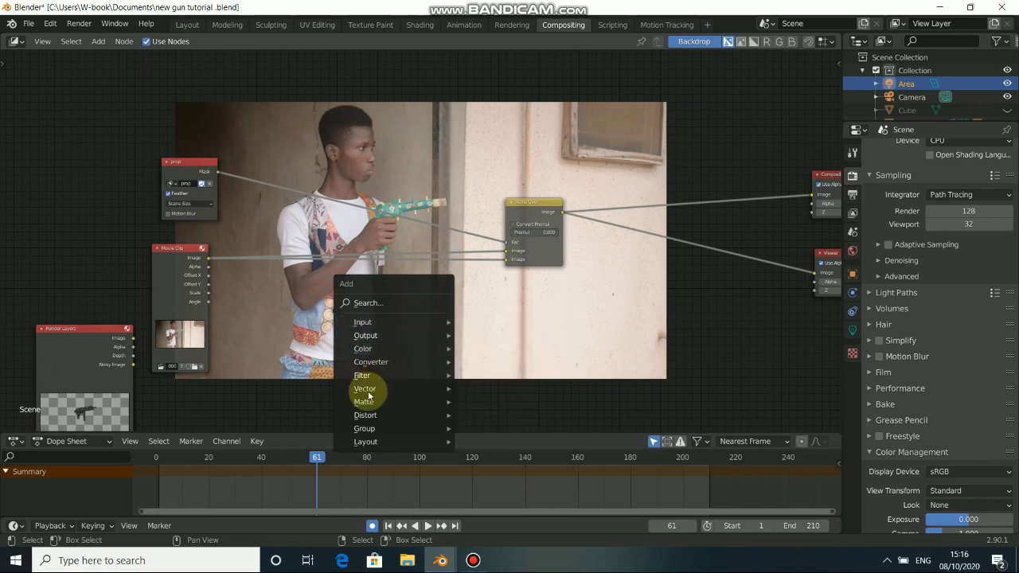
mouse_move(363, 420)
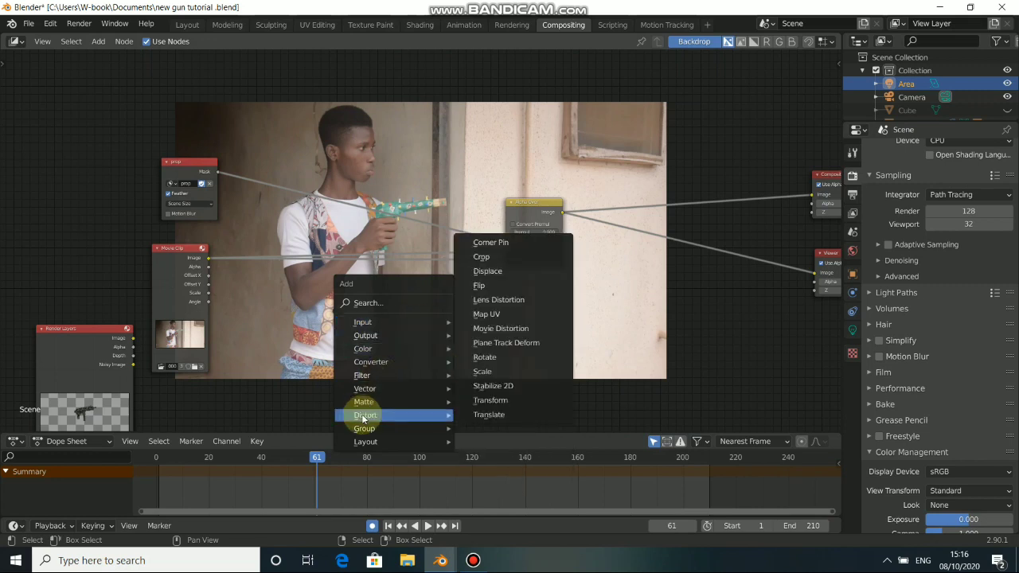
left_click(499, 413)
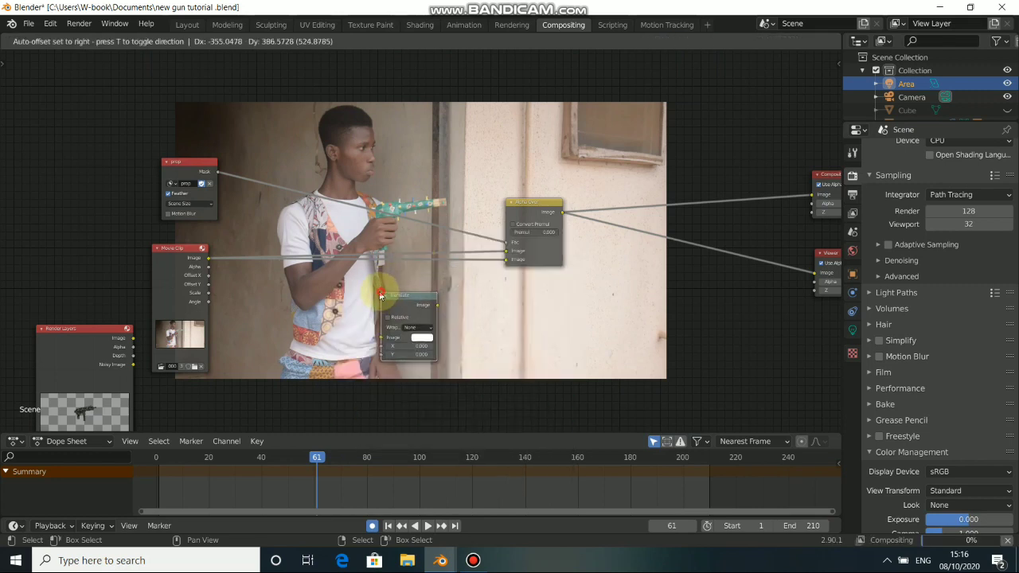
left_click(414, 305)
left_click_drag(414, 305, 407, 278)
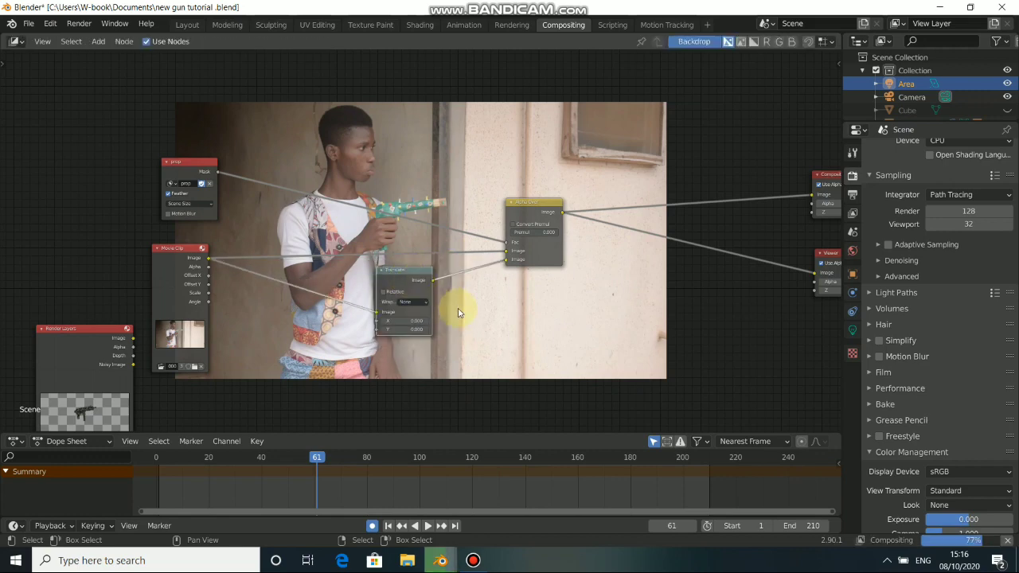
scroll(458, 310, "up", 3)
scroll(458, 312, "up", 3)
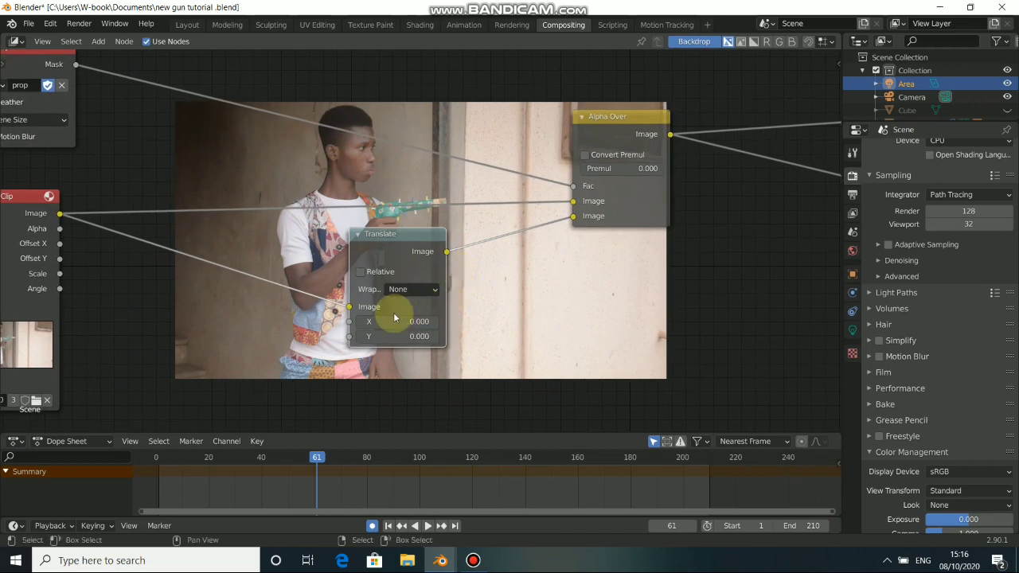
left_click_drag(406, 240, 456, 233)
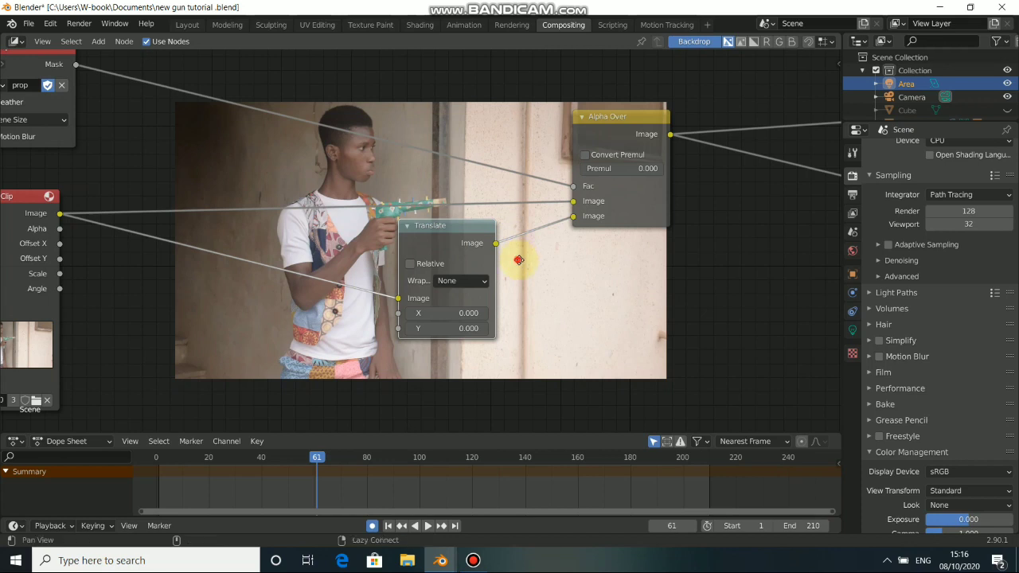
- Raise the Translate node's Y offset to 99.6 so shifted footage covers the masked prop
left_click_drag(519, 260, 528, 261, "alt")
left_click_drag(453, 329, 528, 316)
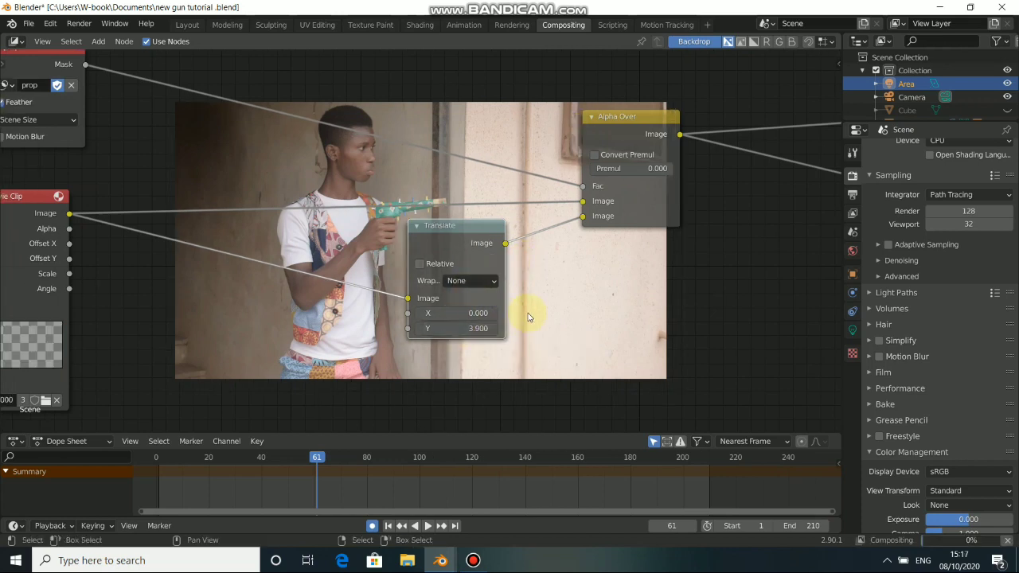
left_click(462, 564)
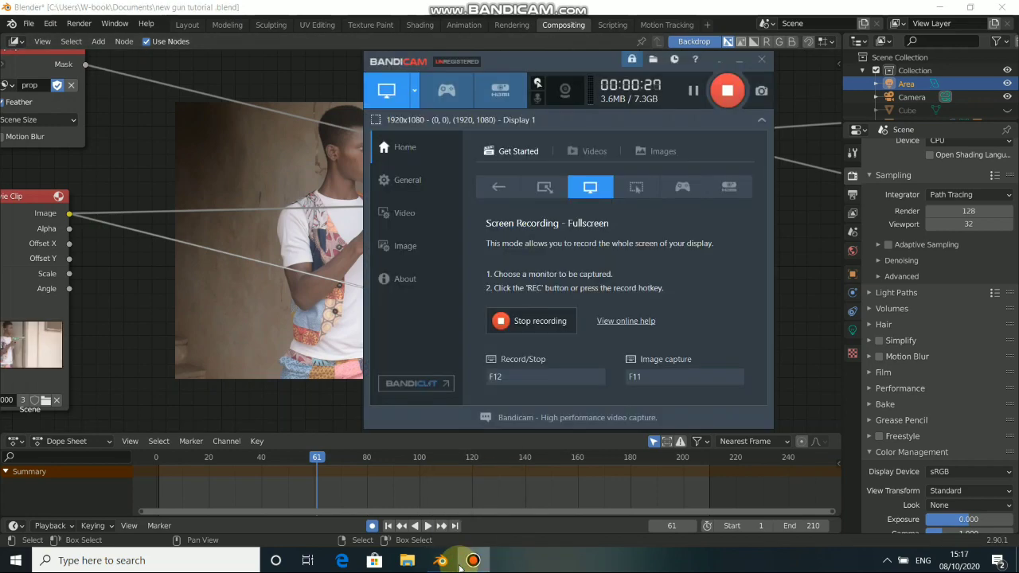
left_click(460, 566)
left_click_drag(535, 327, 561, 322, "alt")
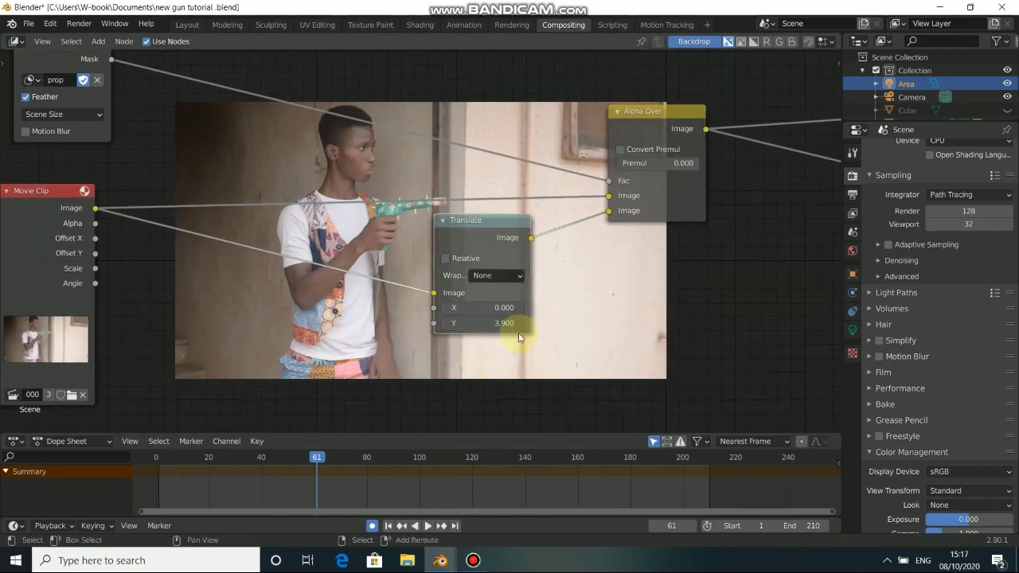
left_click_drag(485, 323, 621, 323)
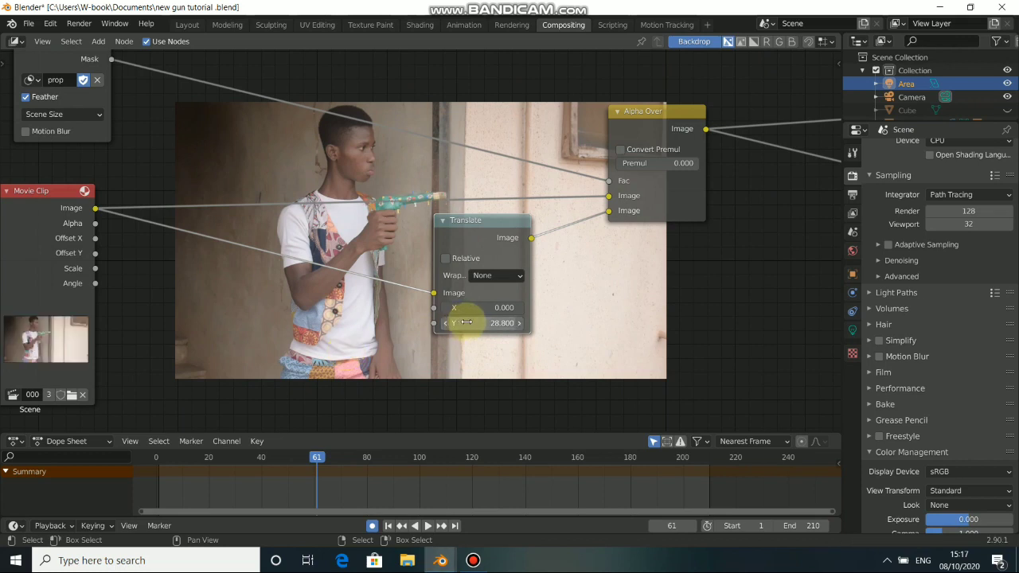
mouse_move(467, 323)
left_mouse_down()
mouse_move(542, 322)
mouse_move(470, 323)
left_mouse_up()
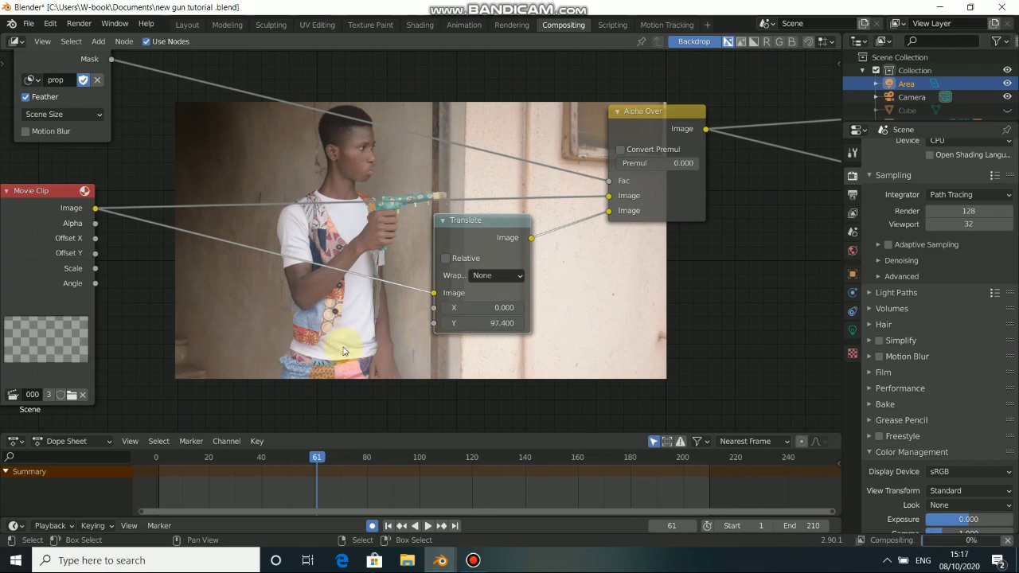
mouse_move(357, 336)
middle_mouse_down()
mouse_move(352, 309)
mouse_move(355, 333)
middle_mouse_up()
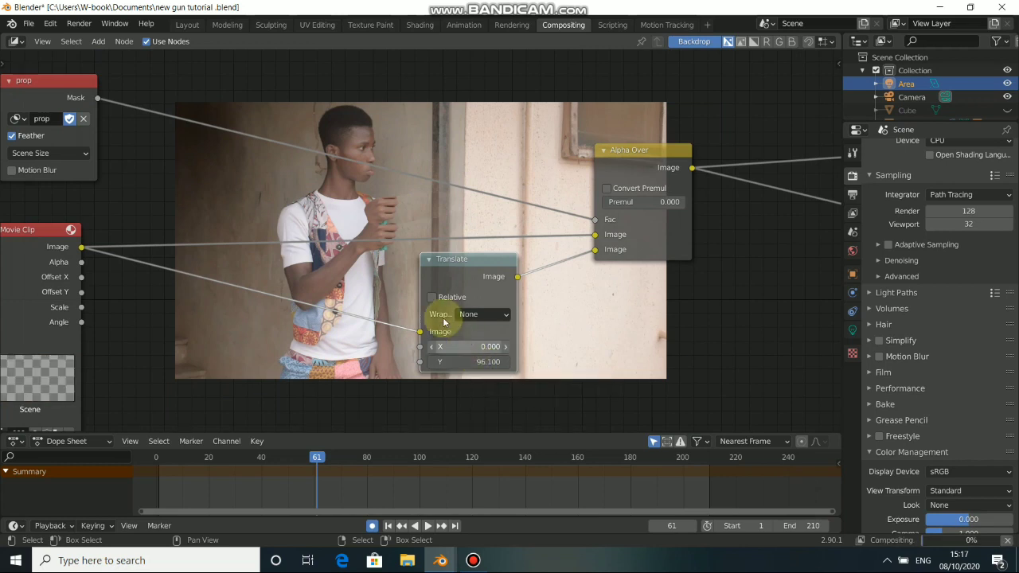
left_click(387, 202)
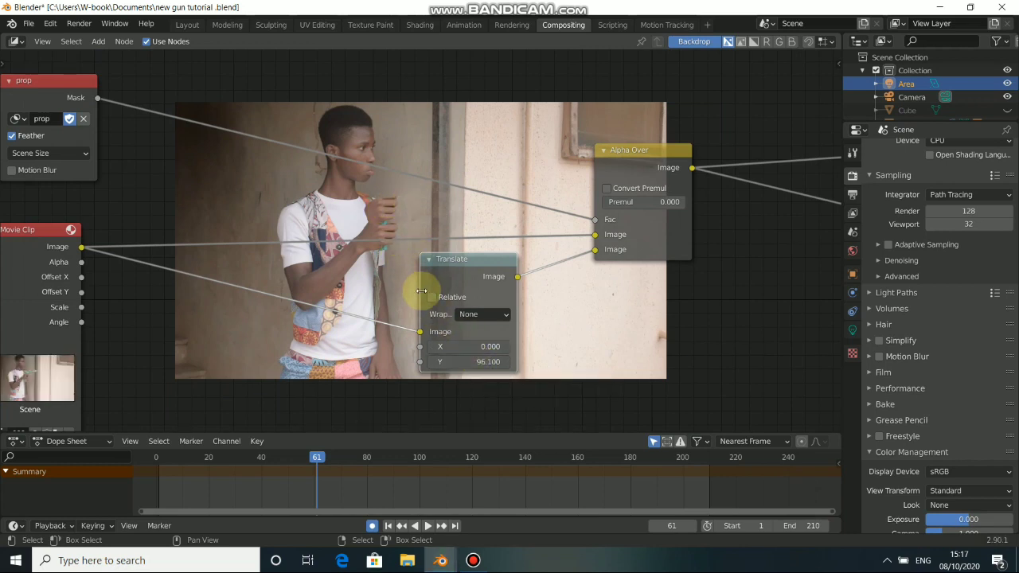
left_click_drag(470, 362, 478, 363)
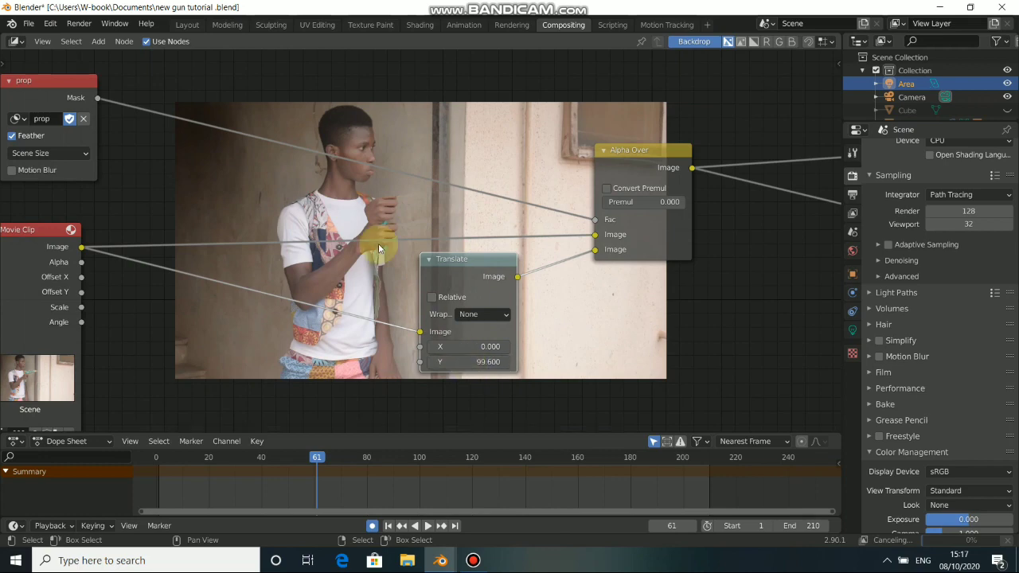
- Lower the prop mask node slightly and insert a Blur node between it and the Alpha Over node's Fac input
middle_click_drag(317, 202, 389, 307)
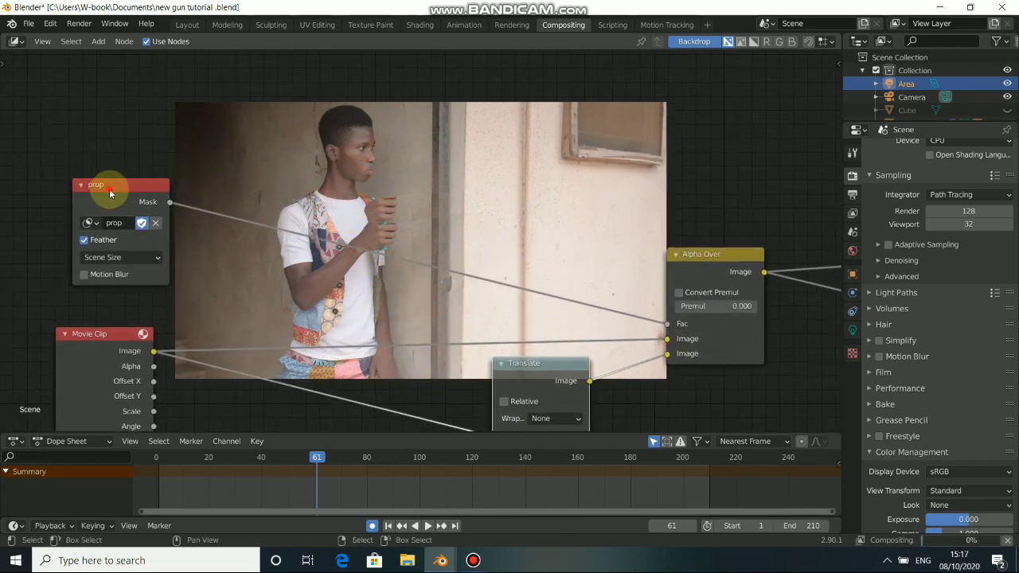
left_click_drag(109, 189, 108, 199)
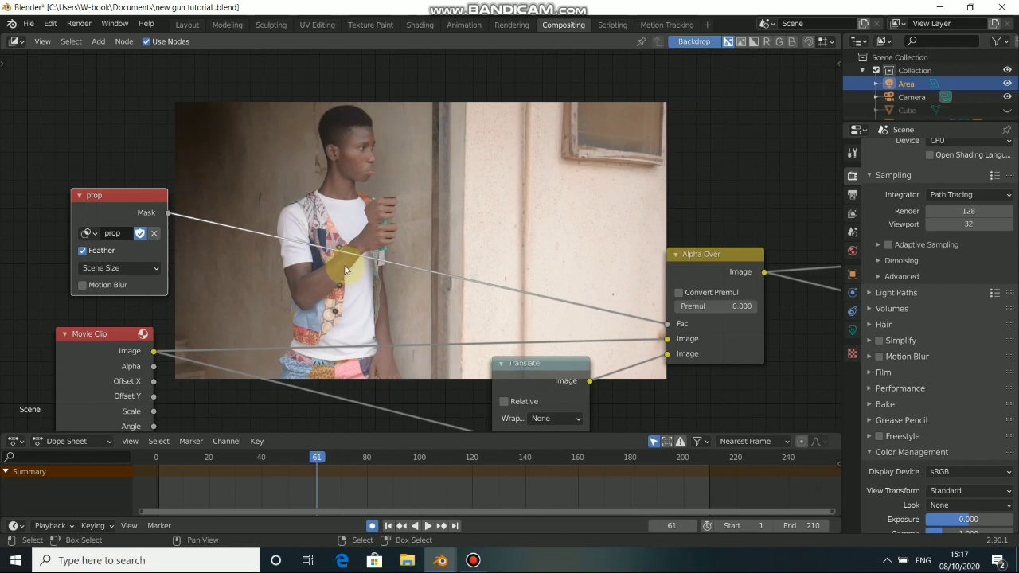
key("shift+a")
key("Escape")
key("shift+a")
mouse_move(249, 245)
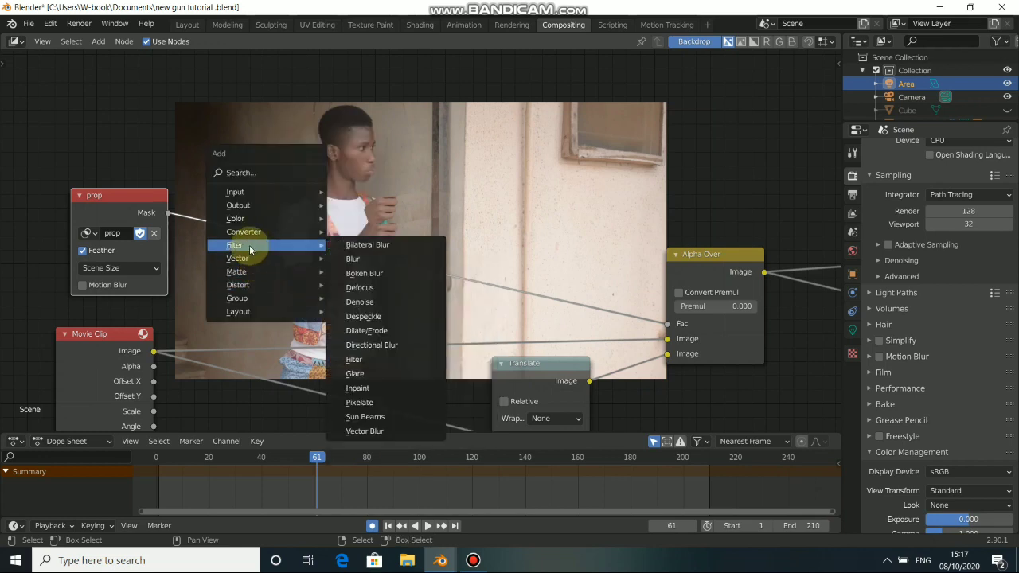
left_click(362, 259)
left_click(268, 120)
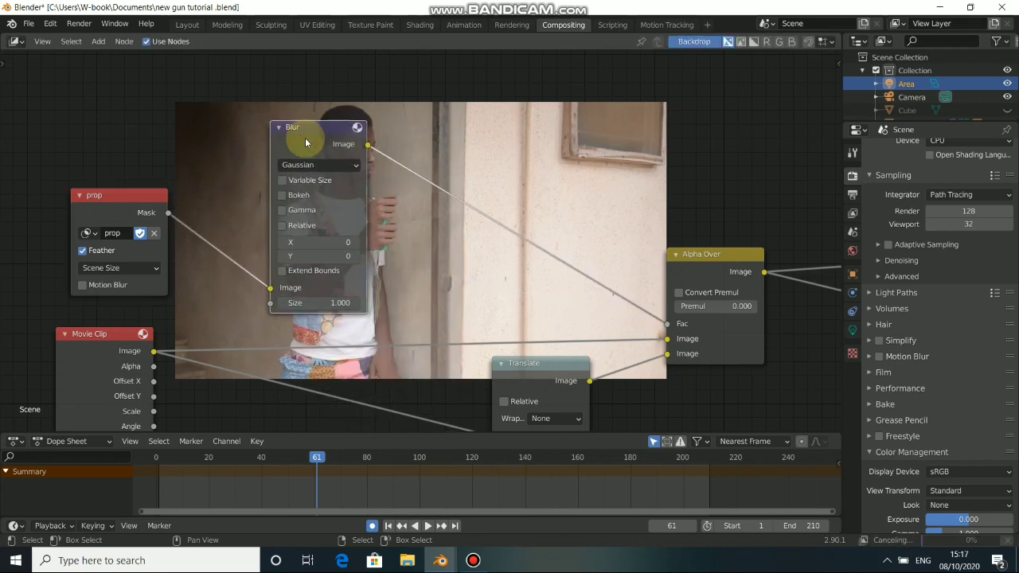
- Set the Blur node's filter type to Fast Gaussian and move the node closer to the prop mask node
left_click(319, 165)
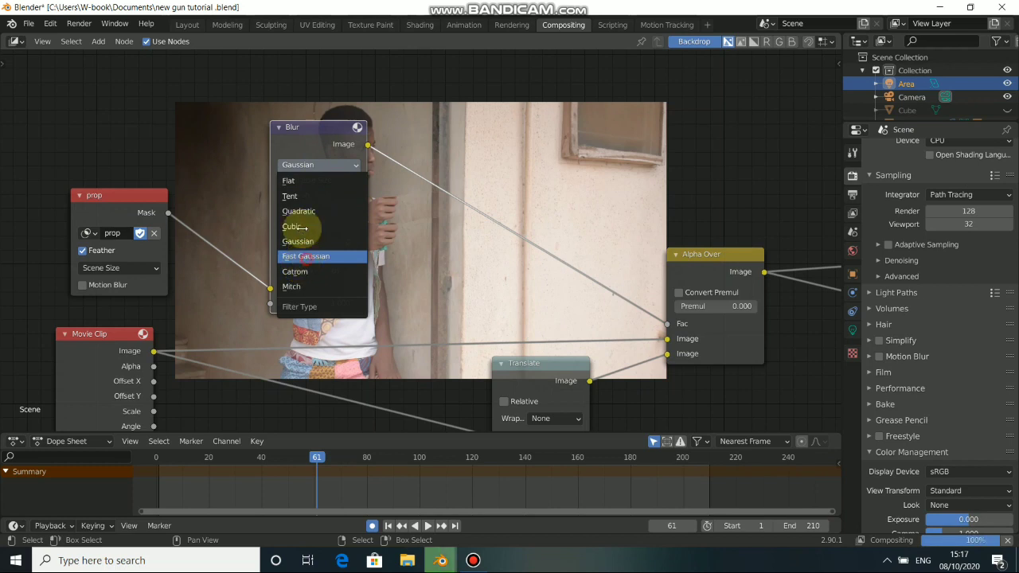
left_click(305, 256)
left_click_drag(318, 137, 250, 185)
- Set the Blur node's X and Y values to 5
left_click(261, 244)
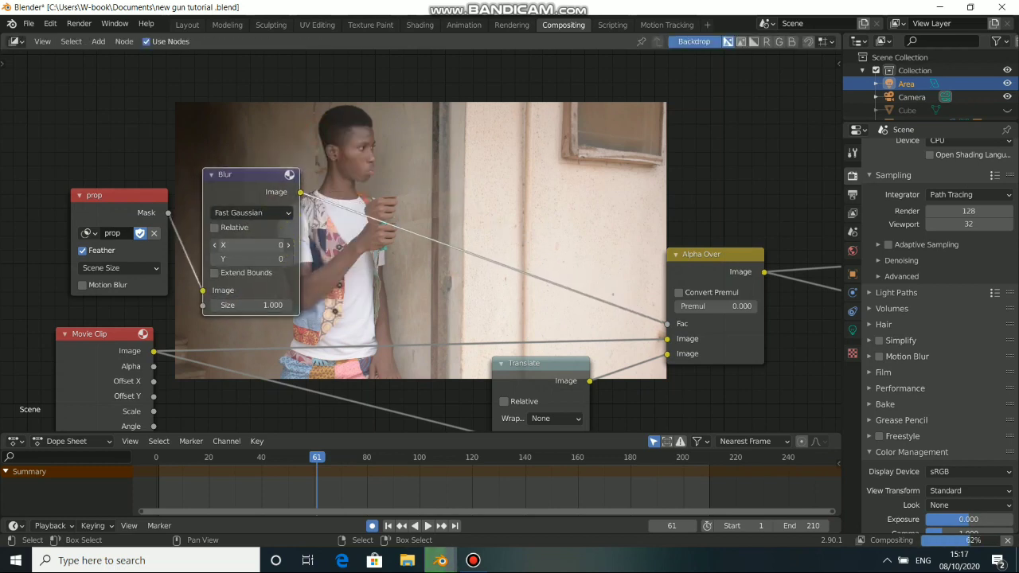
type("36")
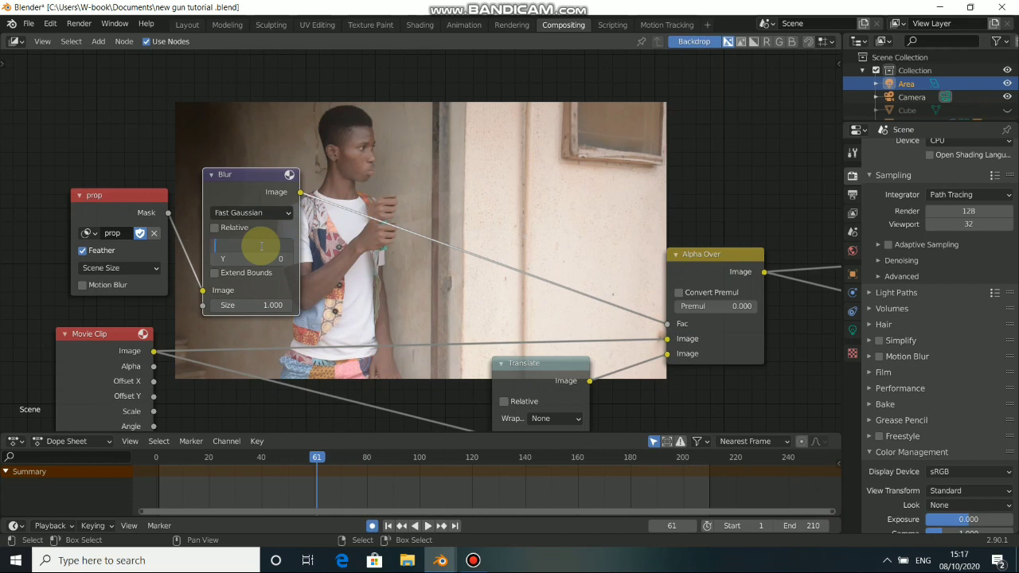
type("5")
key("Return")
left_click(243, 258)
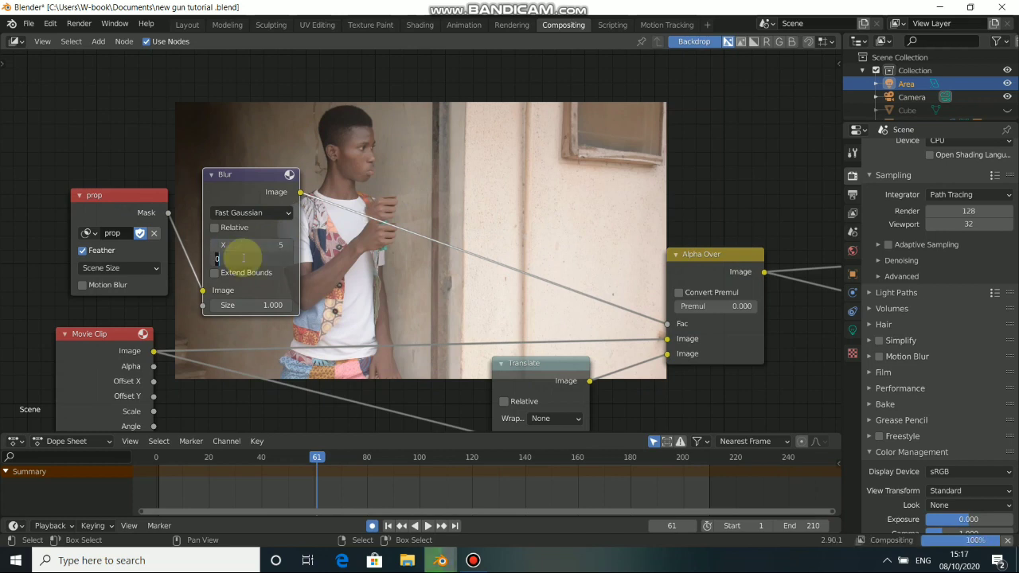
type("5")
key("Return")
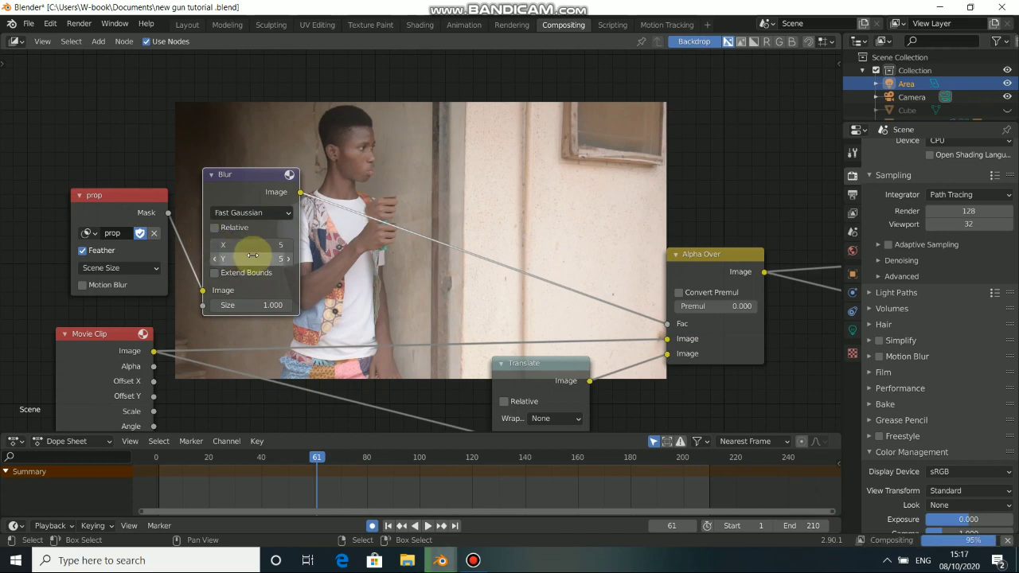
- Set the Blur node's X and Y values to 10
left_click(252, 239)
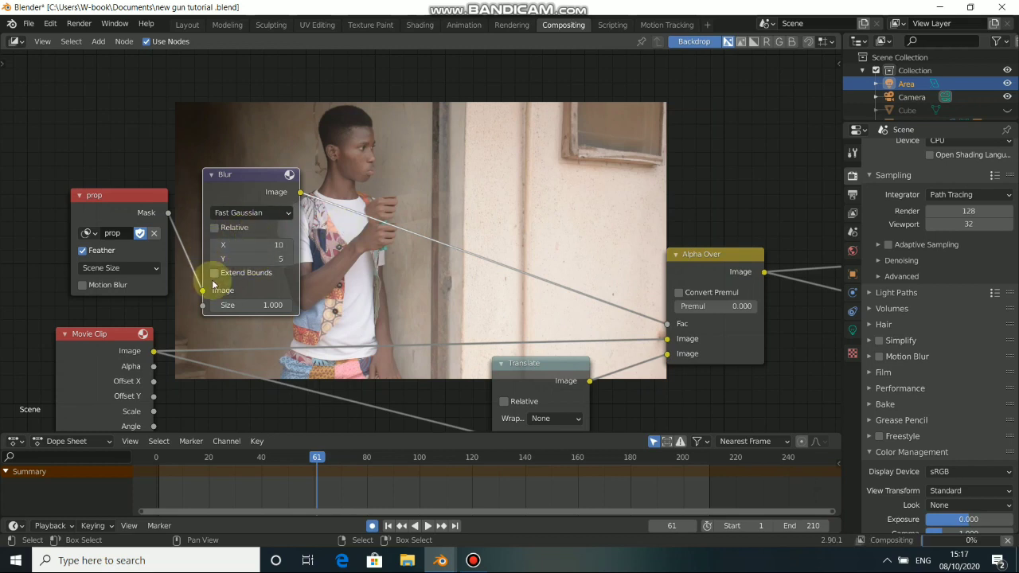
left_click(246, 260)
type("10")
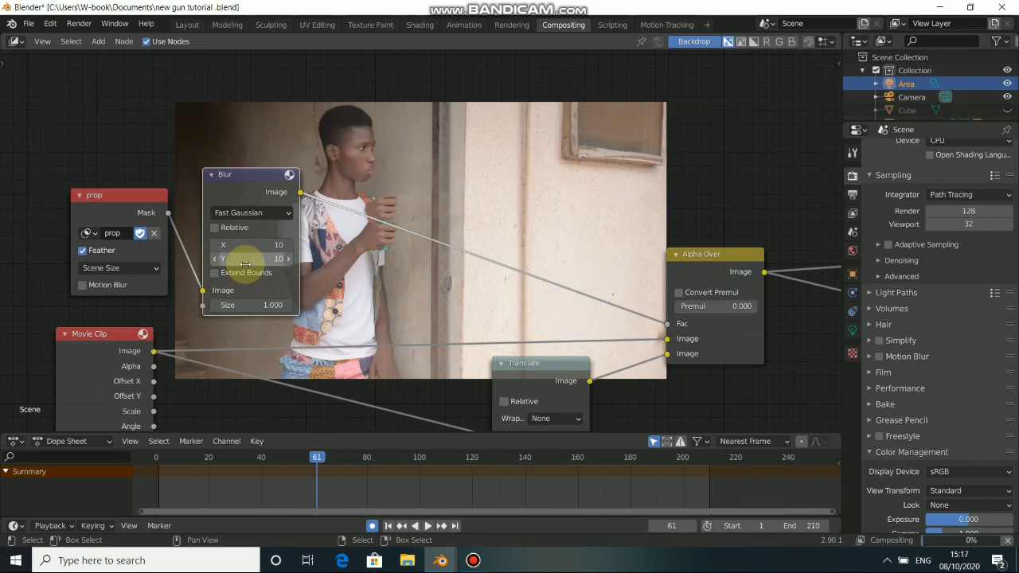
key("Return")
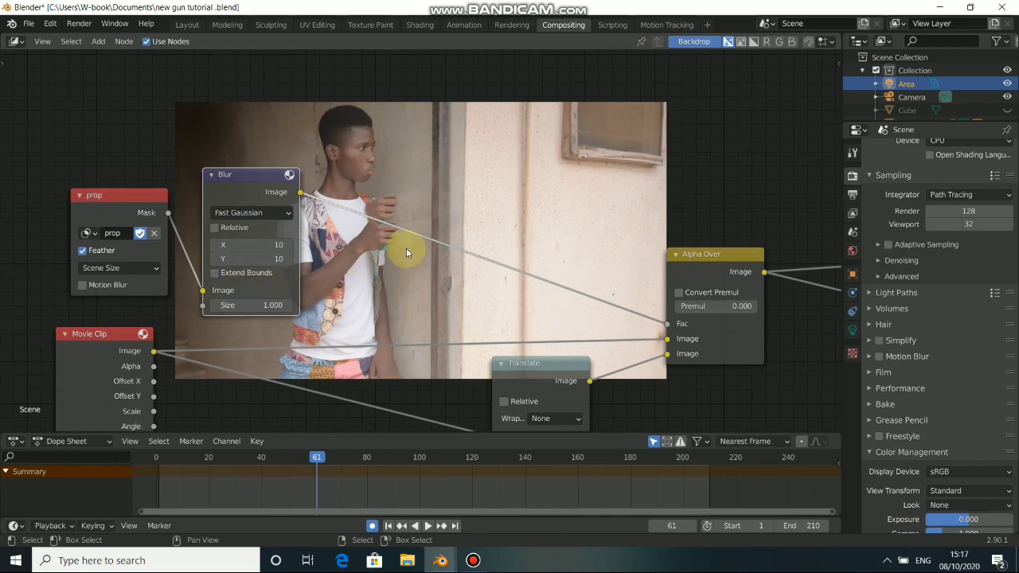
- Move the Render Layers node in below the Translate node, closer to the rest of the node chain
middle_click_drag(435, 228, 426, 238)
left_click_drag(426, 238, 367, 156, "alt")
scroll(436, 234, "down", 2)
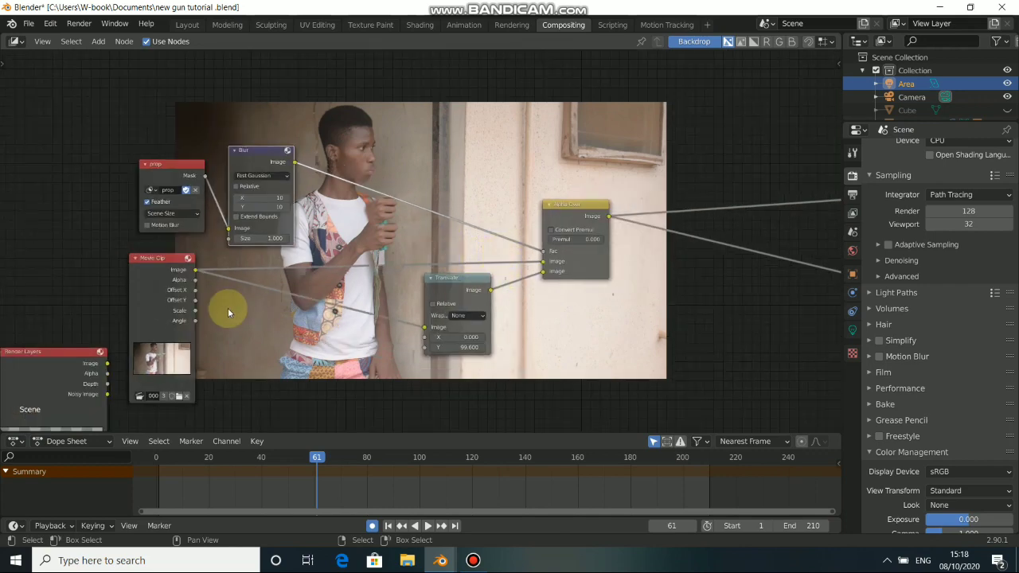
middle_click_drag(339, 287, 285, 161)
left_click_drag(15, 279, 294, 337)
- Insert a second Alpha Over node after the first, feeding the Viewer, and connect its Image output to the Composite node
middle_click_drag(547, 248, 378, 336)
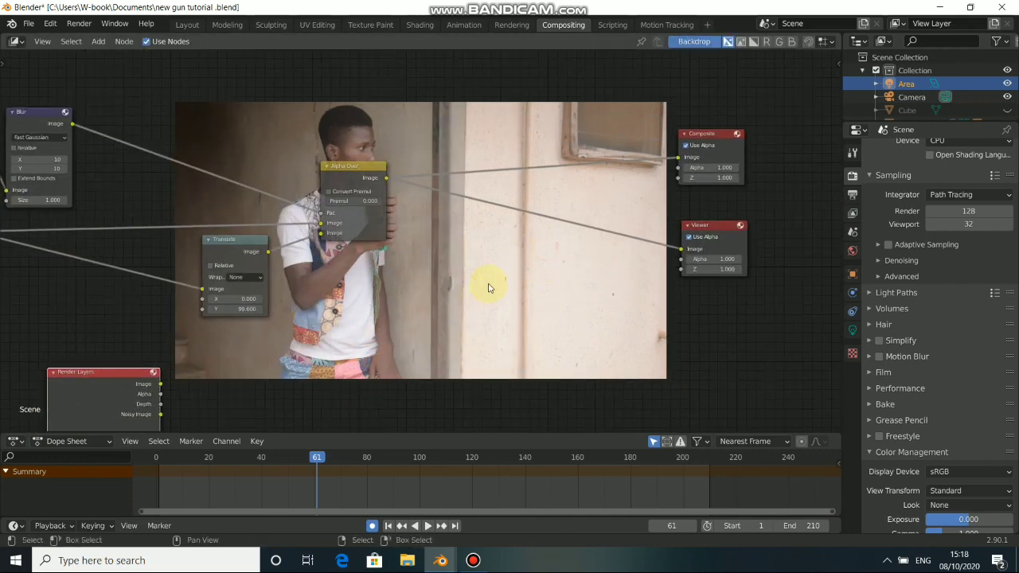
key("shift+a")
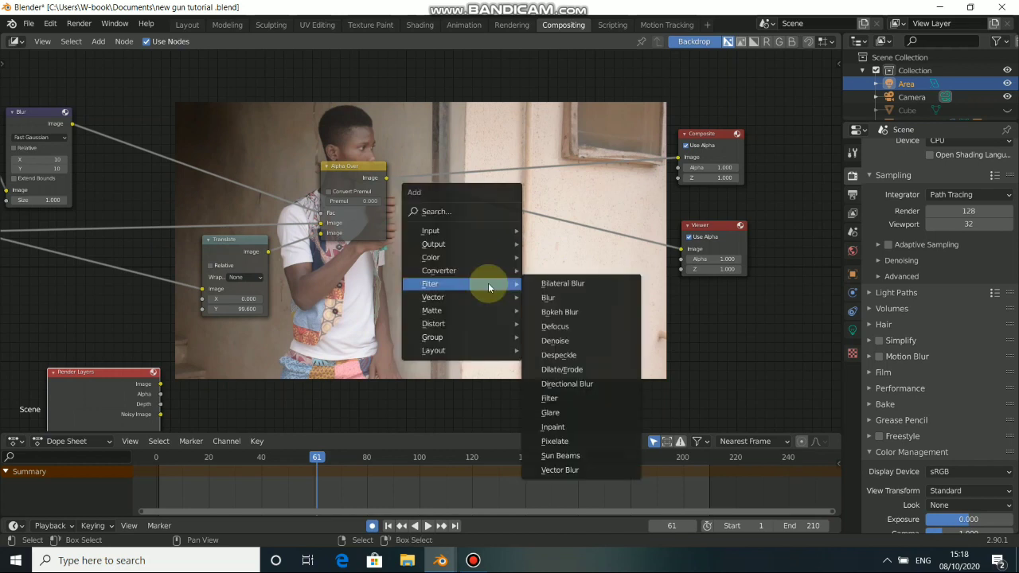
mouse_move(509, 261)
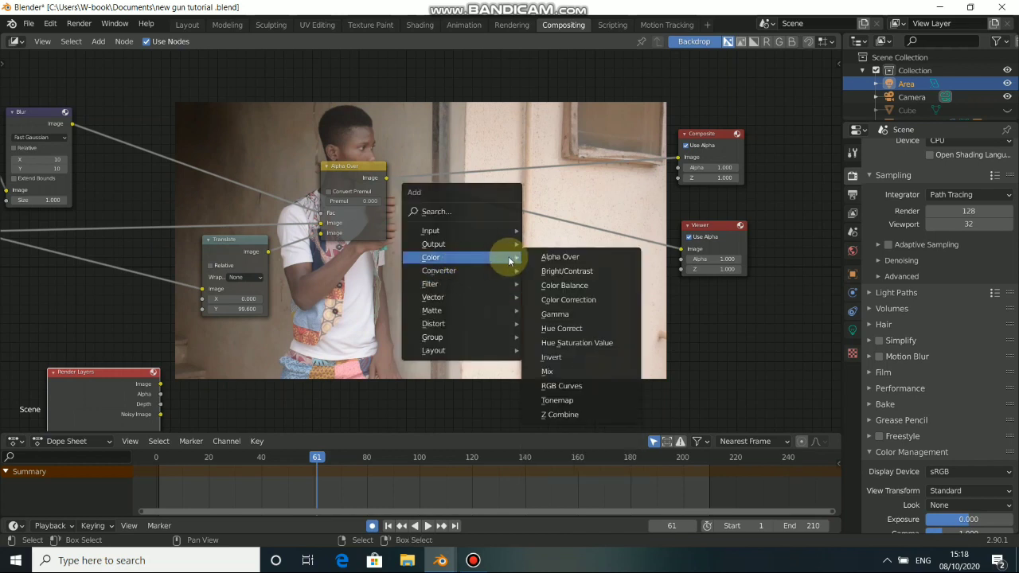
left_click(609, 256)
left_click(472, 198)
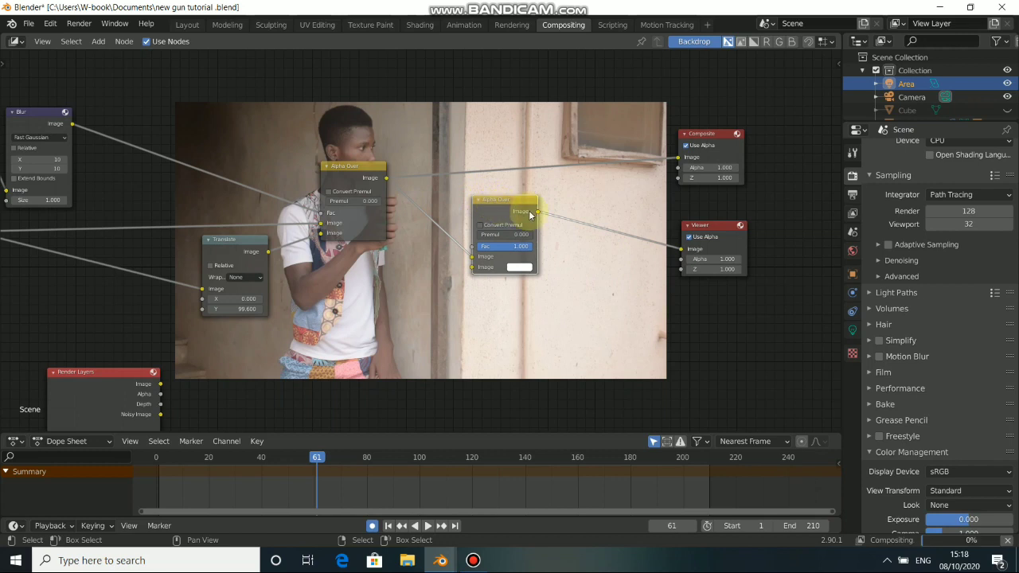
left_click_drag(538, 212, 678, 157)
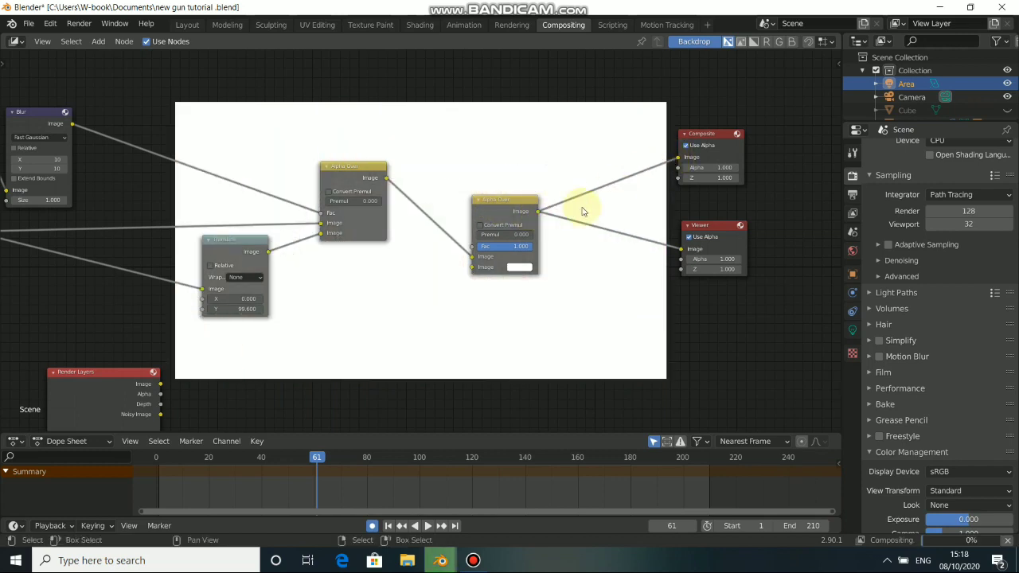
- Connect the Render Layers Image output to the new Alpha Over node's second Image input to overlay the rendered gun
scroll(263, 367, "down", 2)
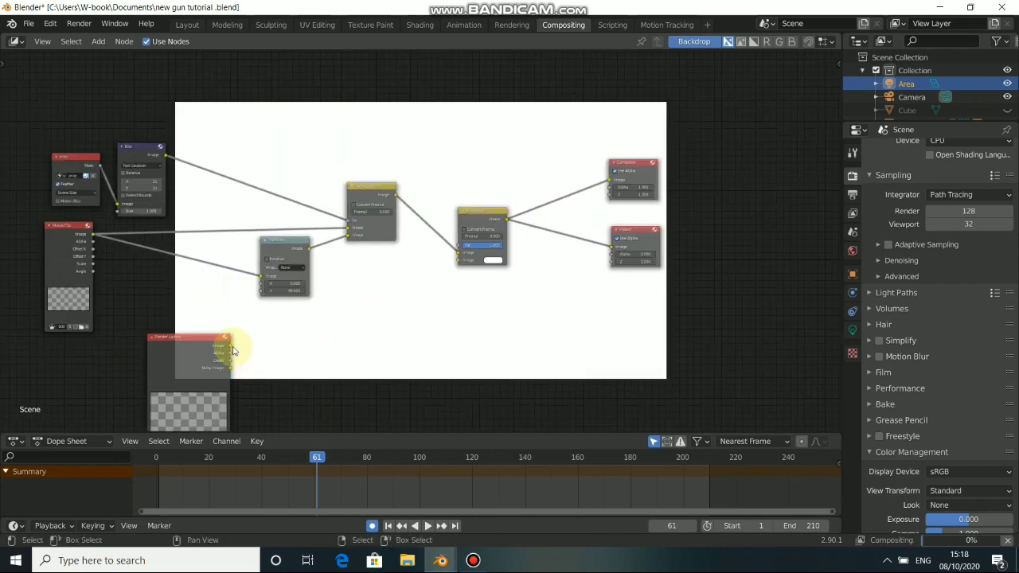
left_click_drag(230, 348, 459, 263)
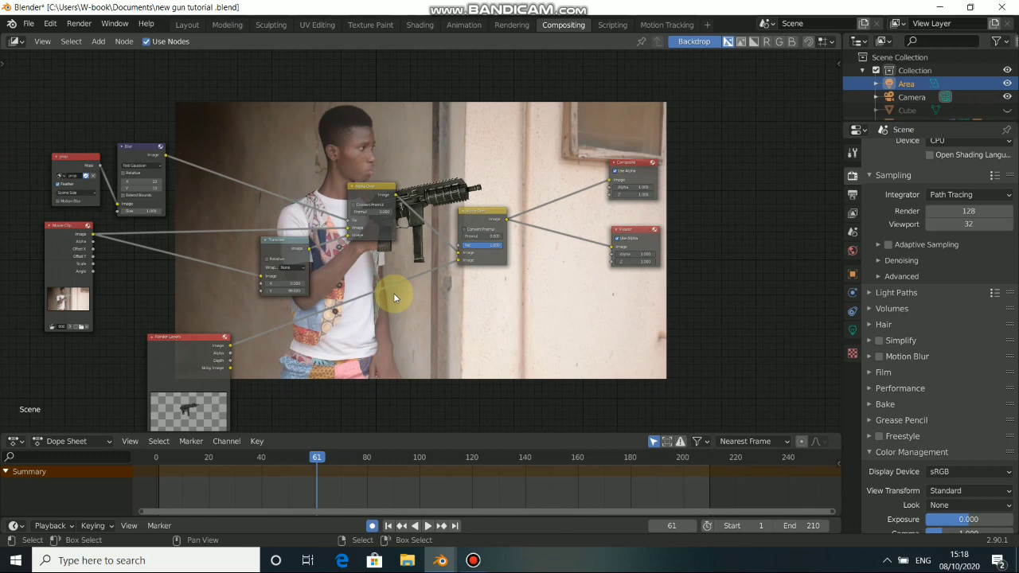
mouse_move(393, 293)
middle_mouse_down()
mouse_move(361, 237)
mouse_move(386, 329)
middle_mouse_up()
middle_click_drag(424, 208, 369, 279)
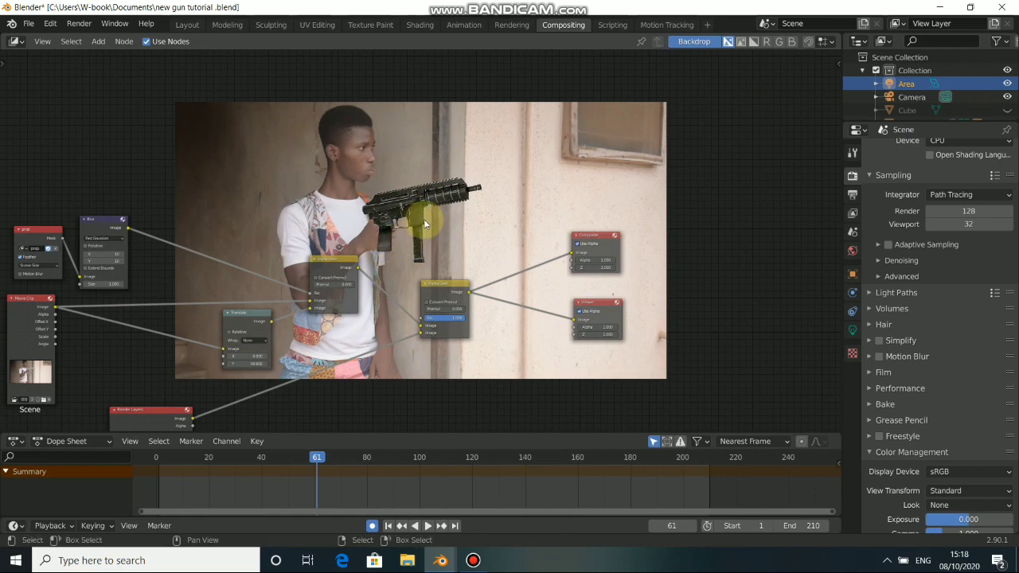
- Connect the Movie Clip's Image output directly to the second Alpha Over node's first Image input, bypassing the prop removal
scroll(423, 219, "up", 1)
key("alt+v")
key("alt+v")
key("alt+v")
key("alt+v")
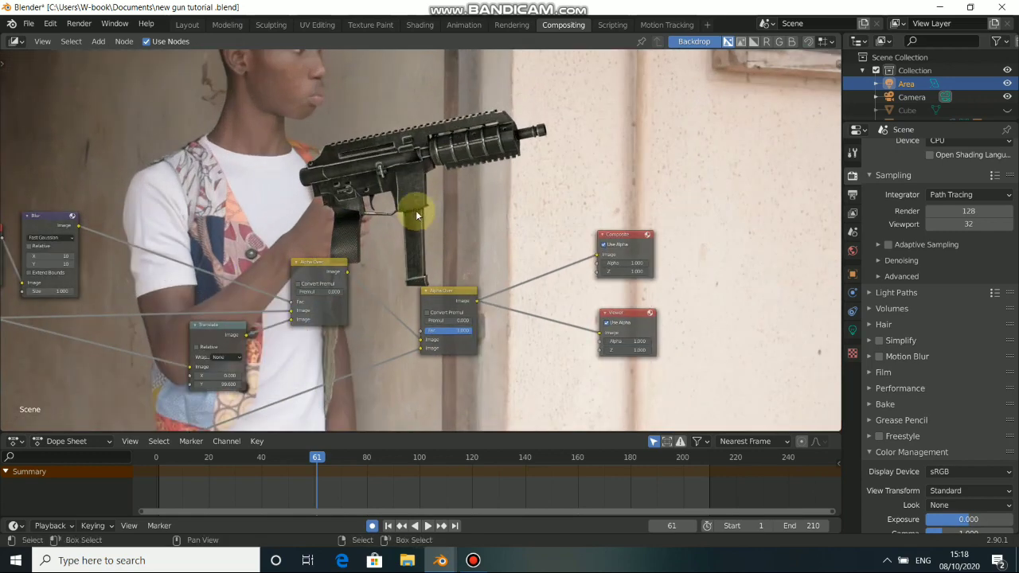
scroll(293, 259, "down", 2)
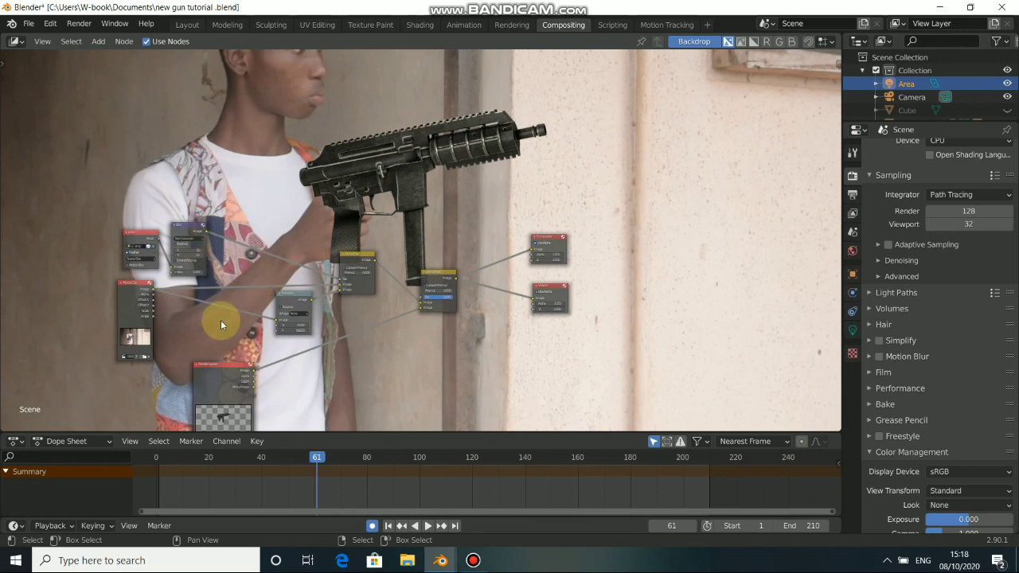
left_click_drag(152, 293, 419, 301)
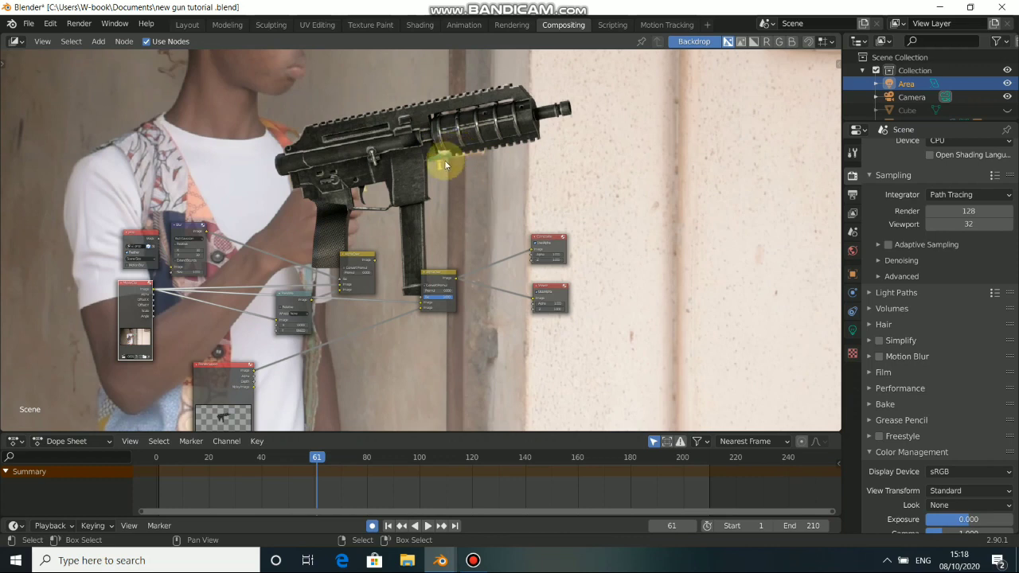
- Reconnect the first Alpha Over's Image output to the second Alpha Over's first Image input and view the whole composite
left_click_drag(376, 261, 386, 261)
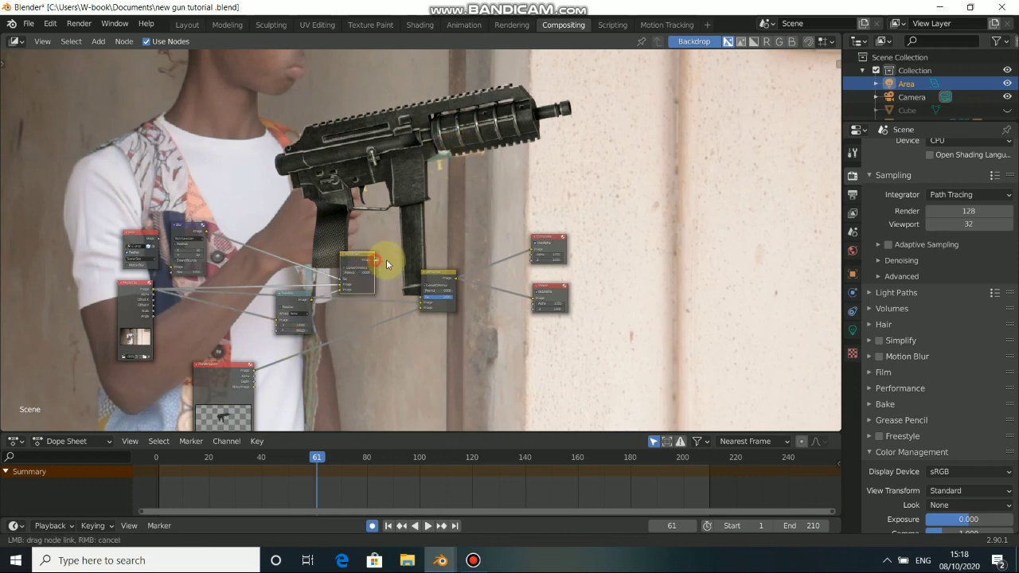
left_click_drag(422, 298, 422, 301)
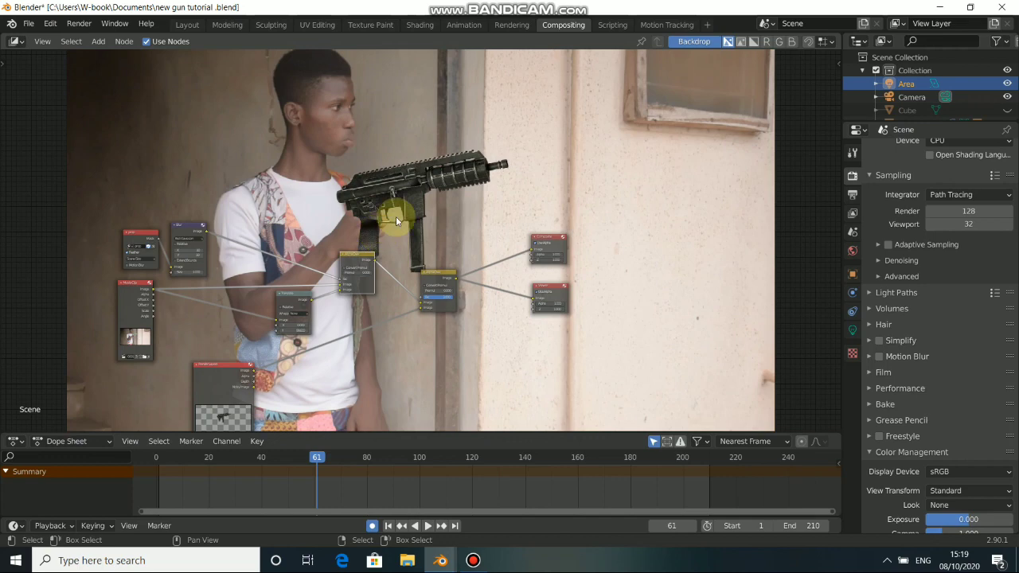
left_click_drag(387, 233, 422, 238, "alt")
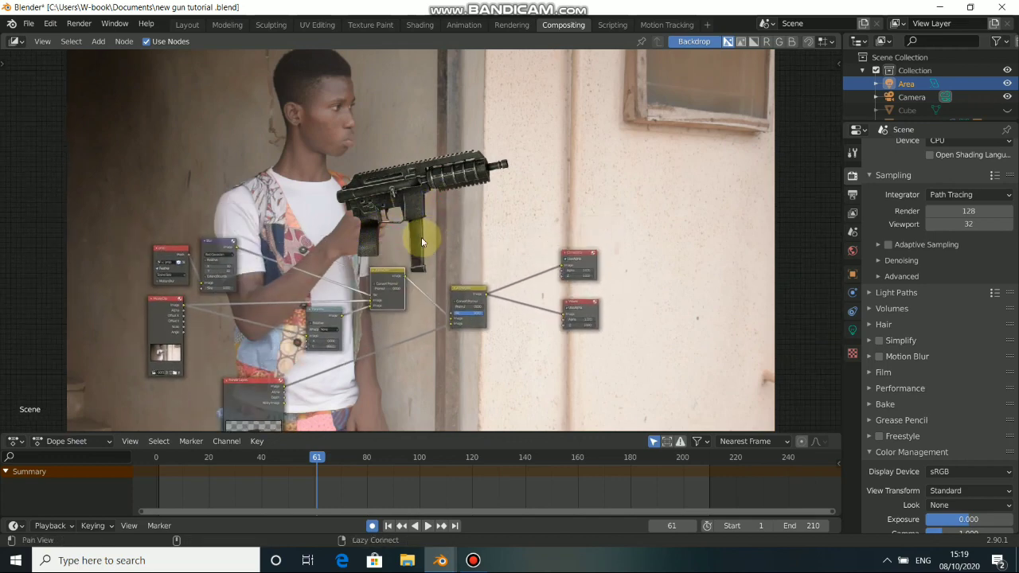
key("v")
key("v")
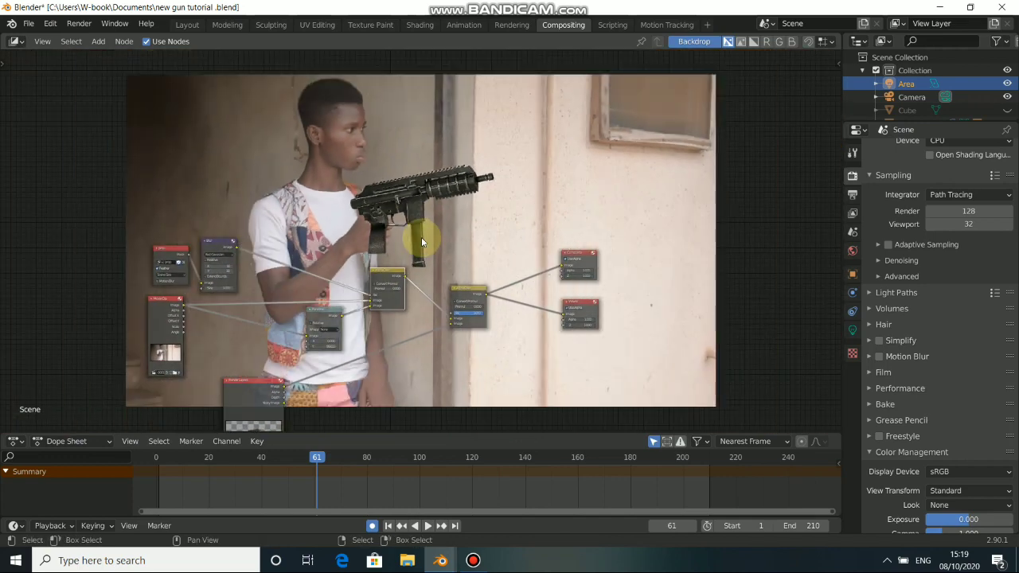
left_click_drag(421, 238, 417, 200, "alt")
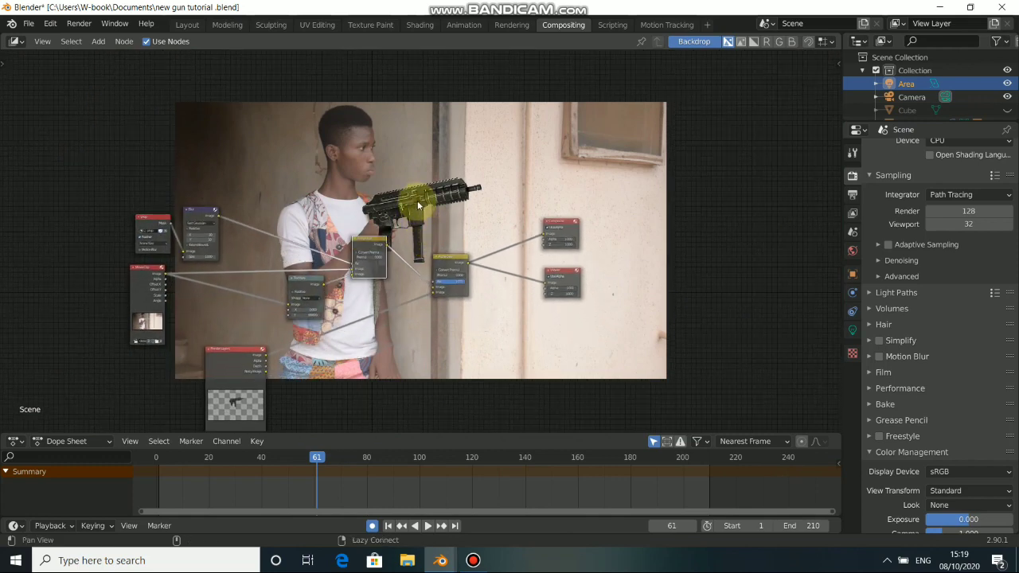
left_click_drag(388, 282, 391, 241, "alt")
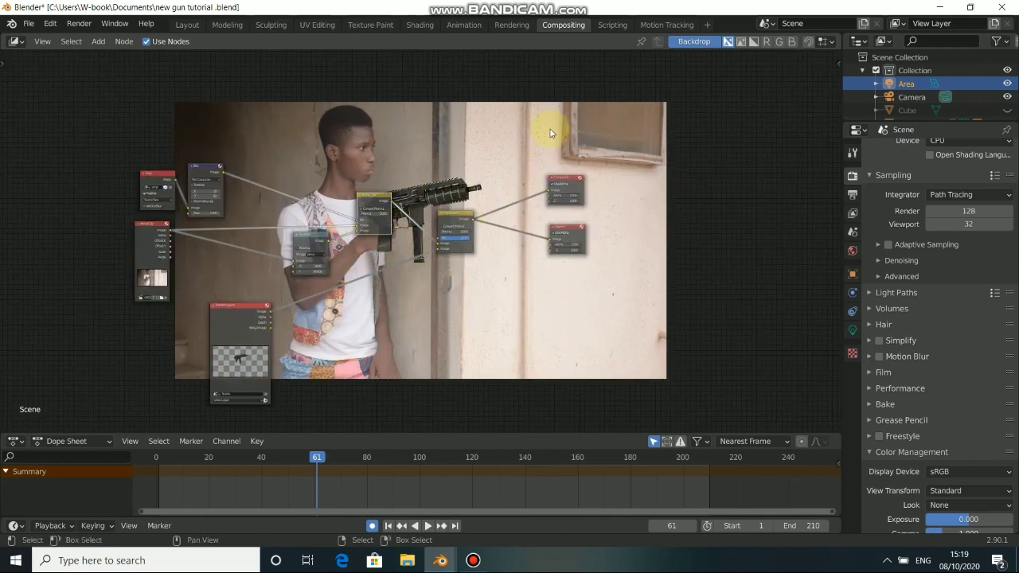
- Switch to the Motion Tracking workspace and create a new mask named "hand" on the 0001.png clip
left_click(648, 26)
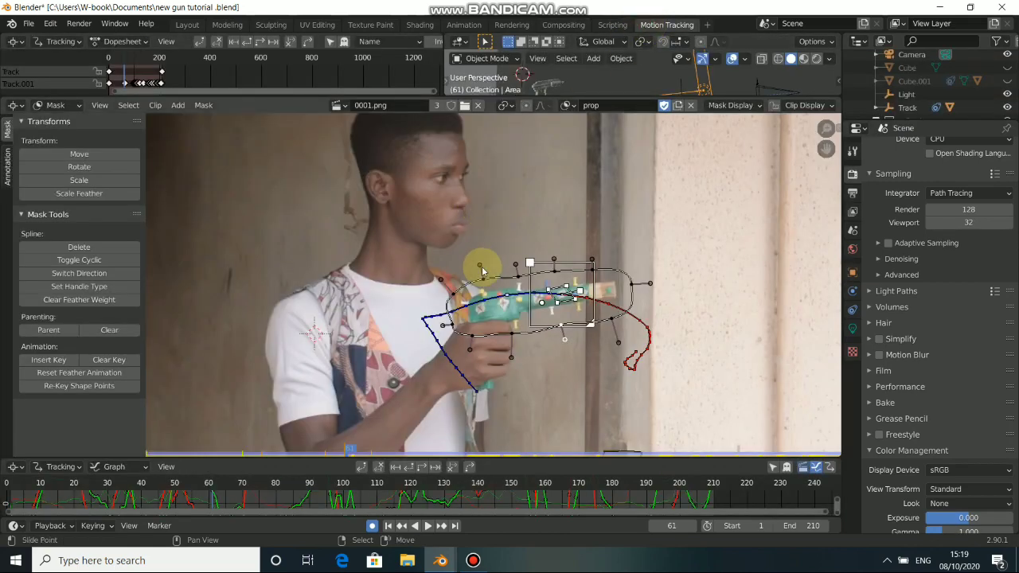
mouse_move(476, 282)
middle_mouse_down()
mouse_move(449, 301)
mouse_move(461, 282)
middle_mouse_up()
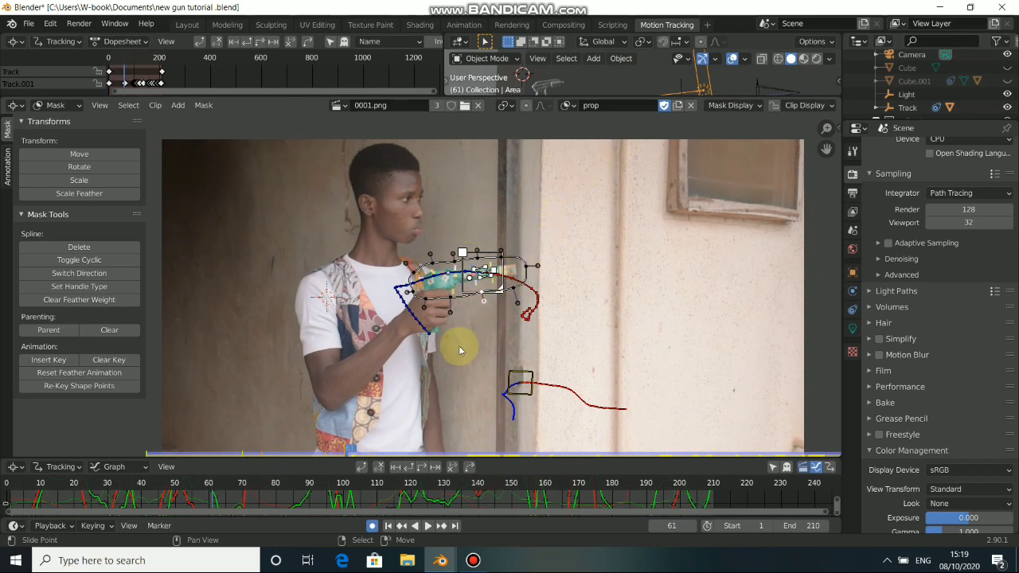
left_click(678, 106)
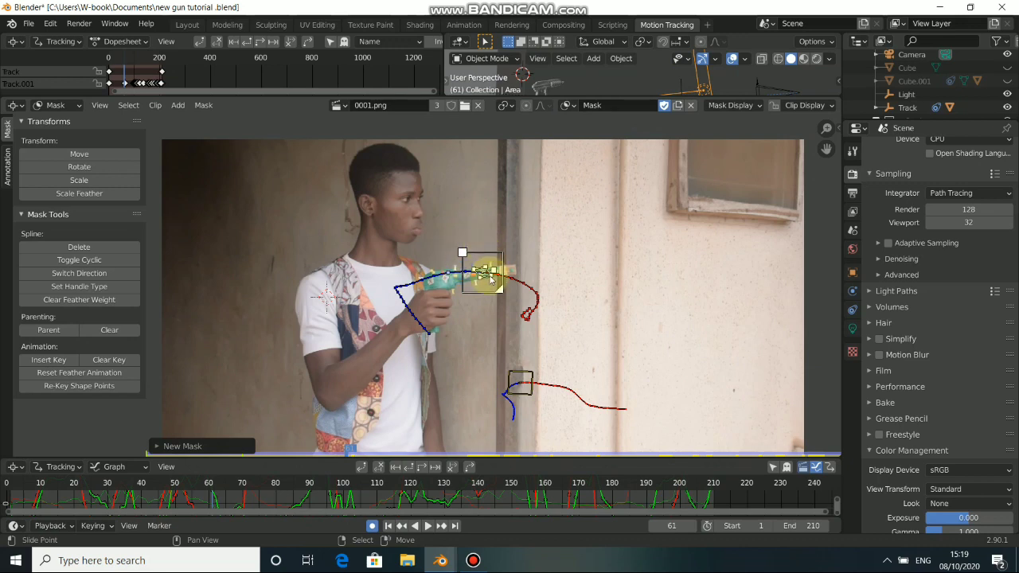
key("Tab")
key("Tab")
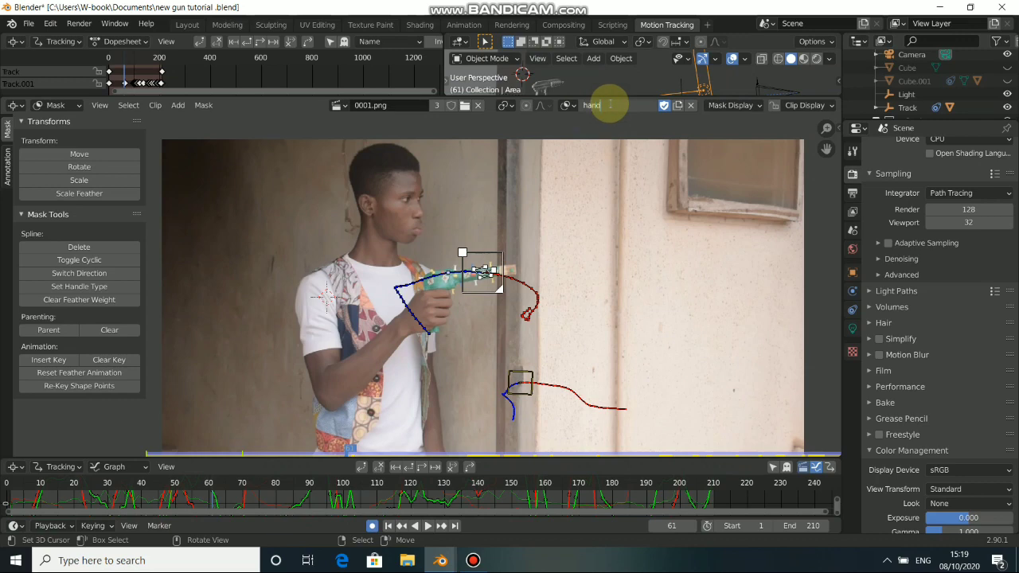
key("Return")
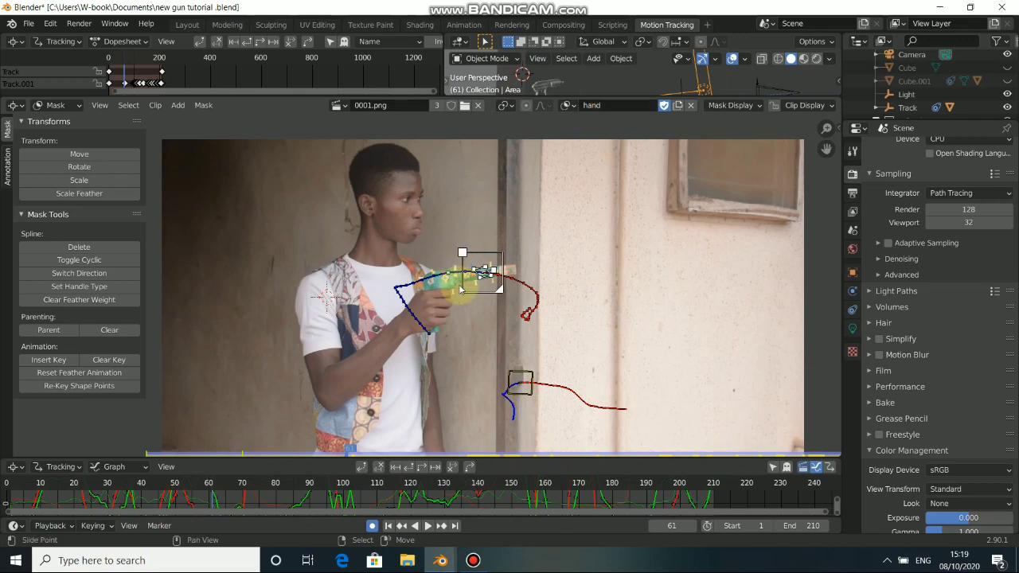
left_click(473, 561)
left_click(474, 560)
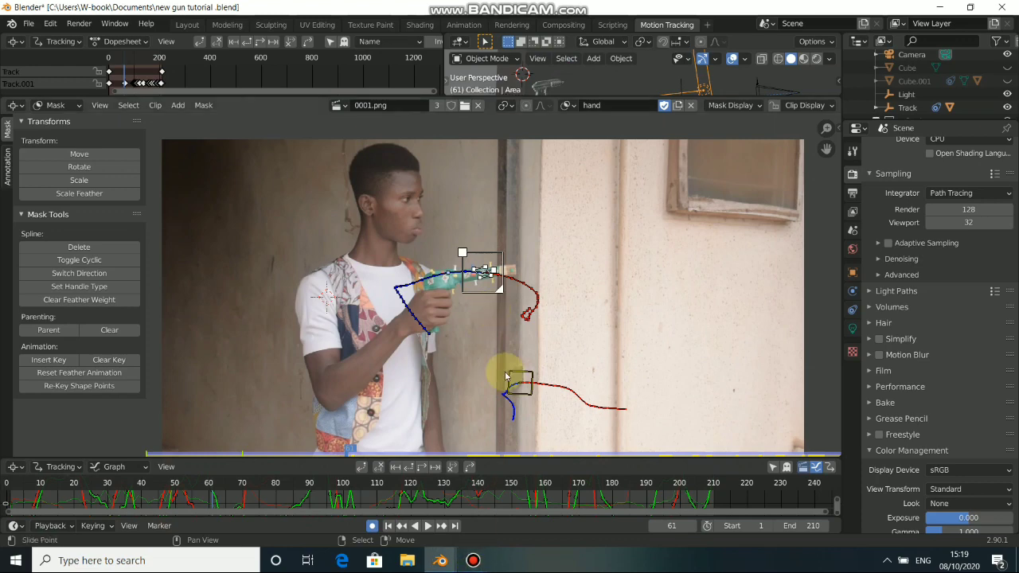
- Draw a closed mask spline around the fist holding the toy gun, following the knuckles, fingers and wrist
scroll(478, 312, "up", 2)
scroll(478, 312, "up", 2)
middle_click_drag(339, 330, 522, 276)
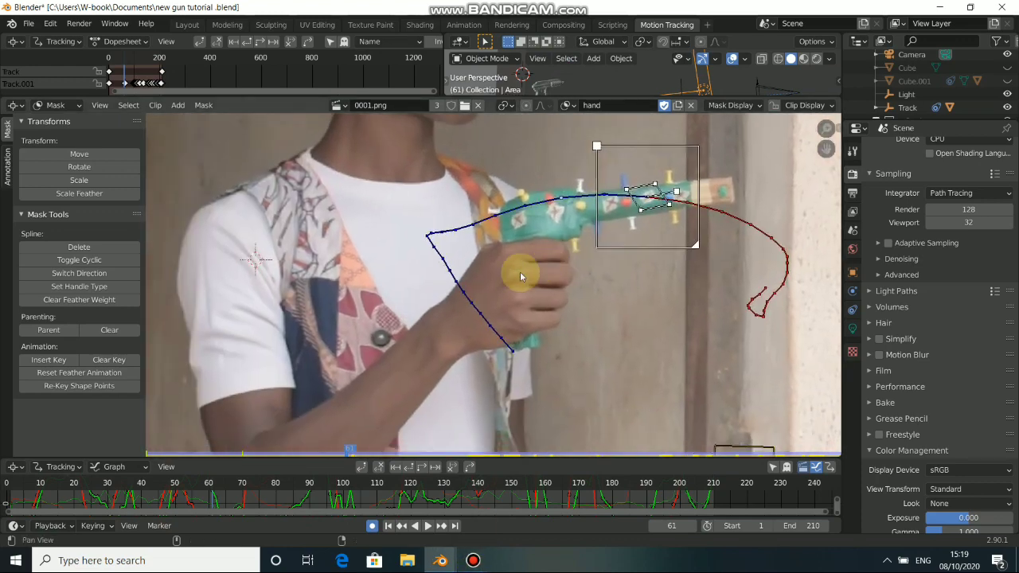
middle_click_drag(564, 237, 523, 265)
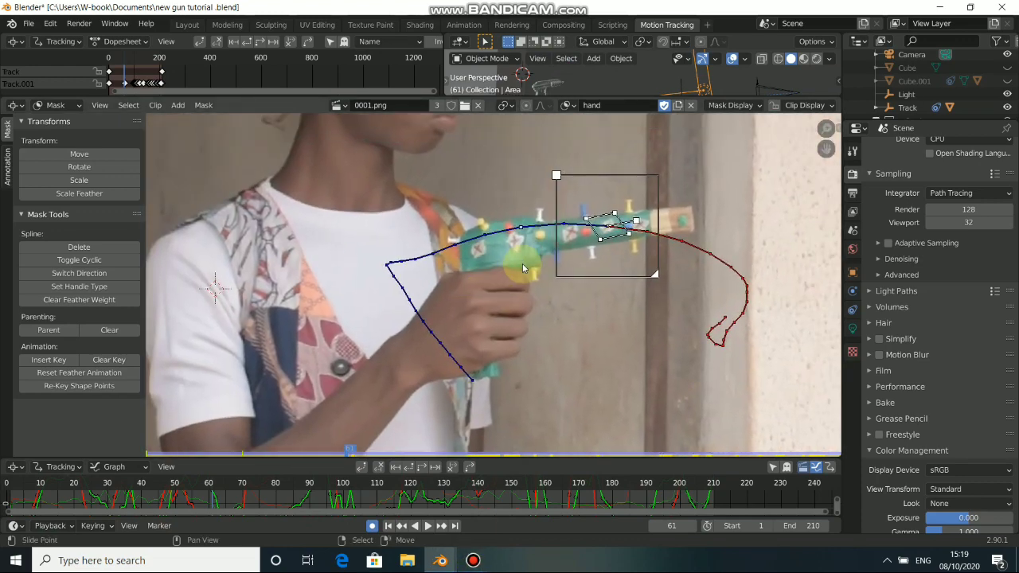
left_click(445, 277, "ctrl")
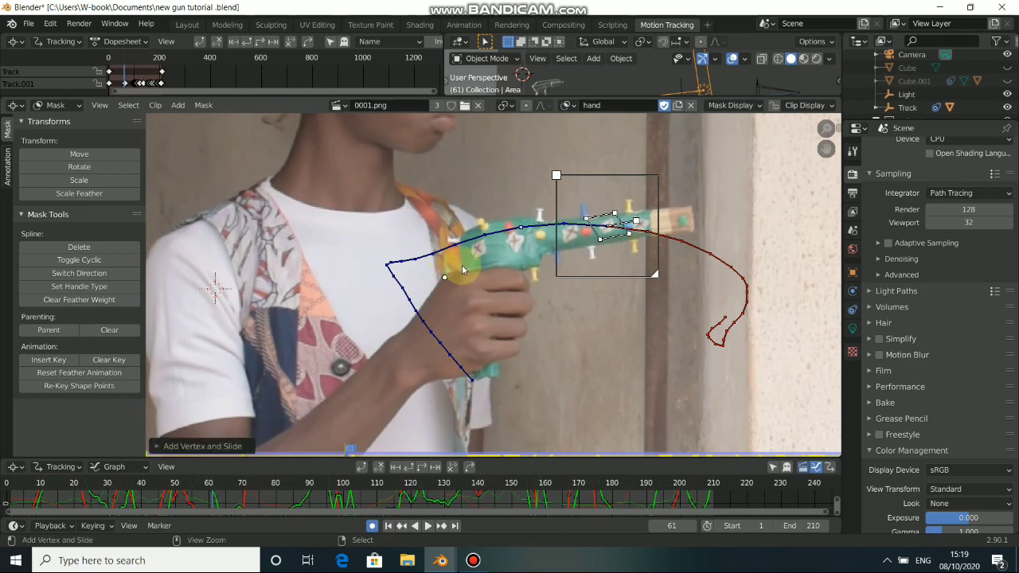
left_click(469, 275, "ctrl")
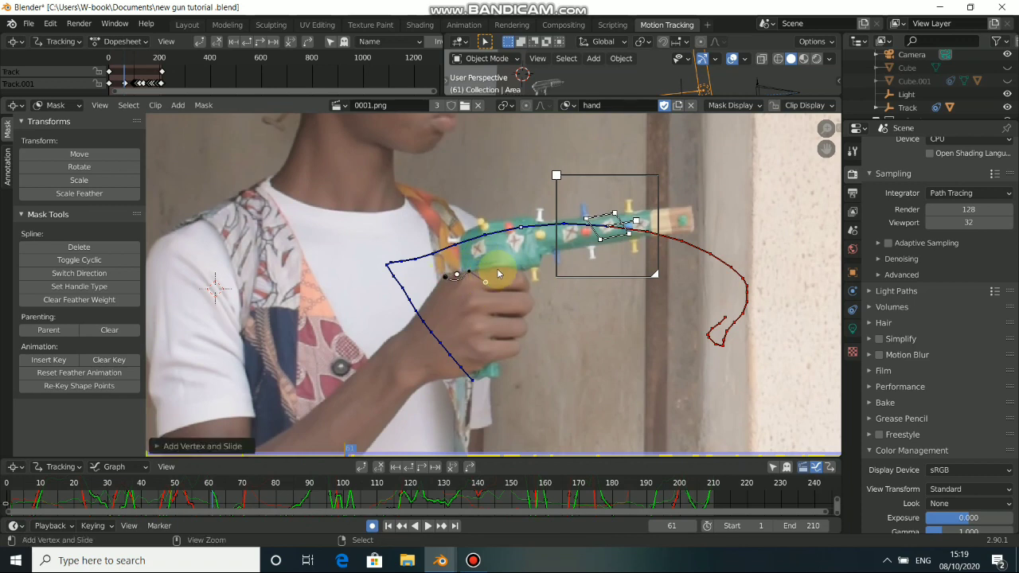
left_click(522, 270, "ctrl")
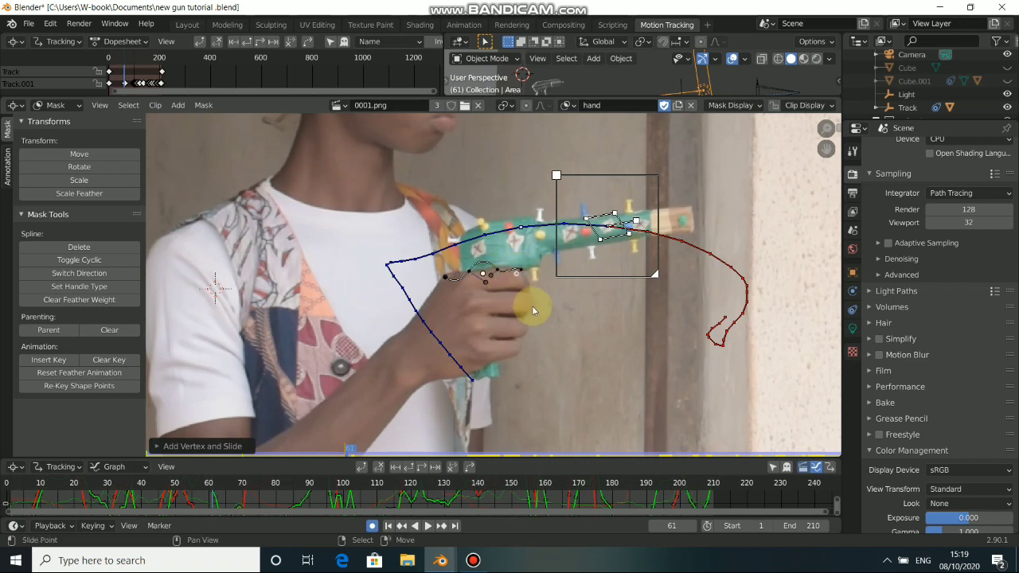
left_click(530, 308, "ctrl")
left_click(521, 334, "ctrl")
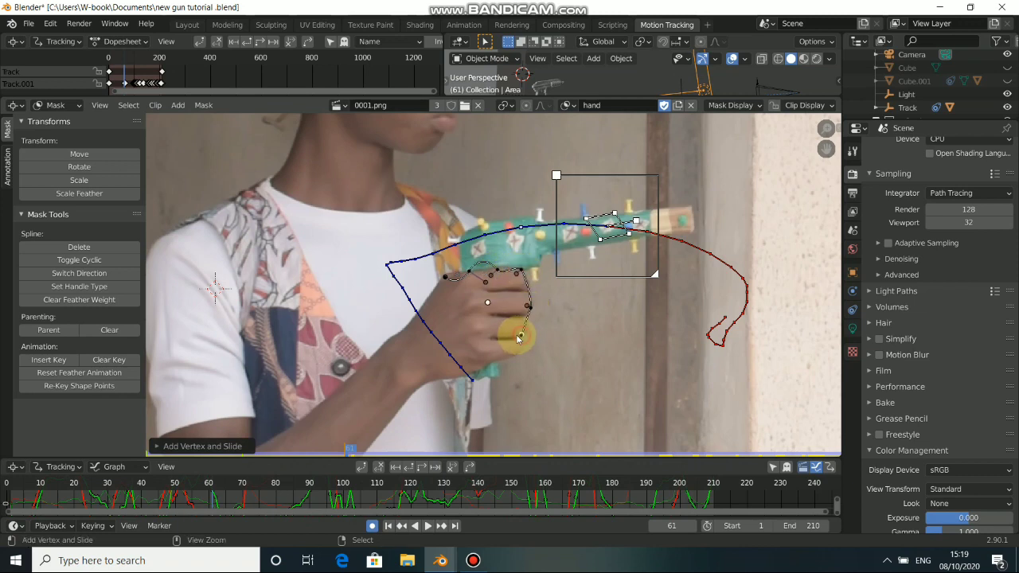
left_click(515, 358, "ctrl")
left_click(470, 367, "ctrl")
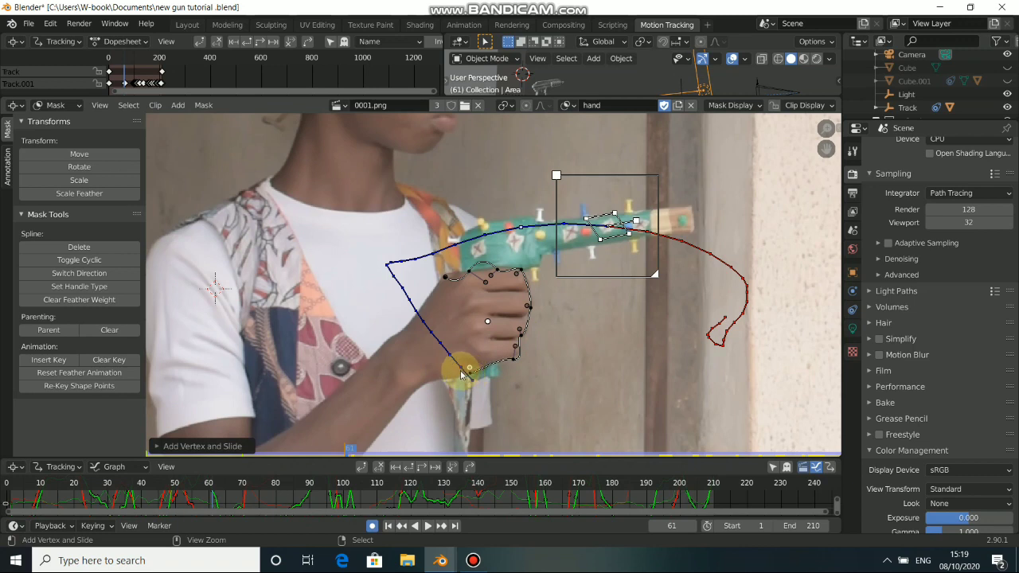
left_click(412, 334, "ctrl")
left_click(426, 302, "ctrl")
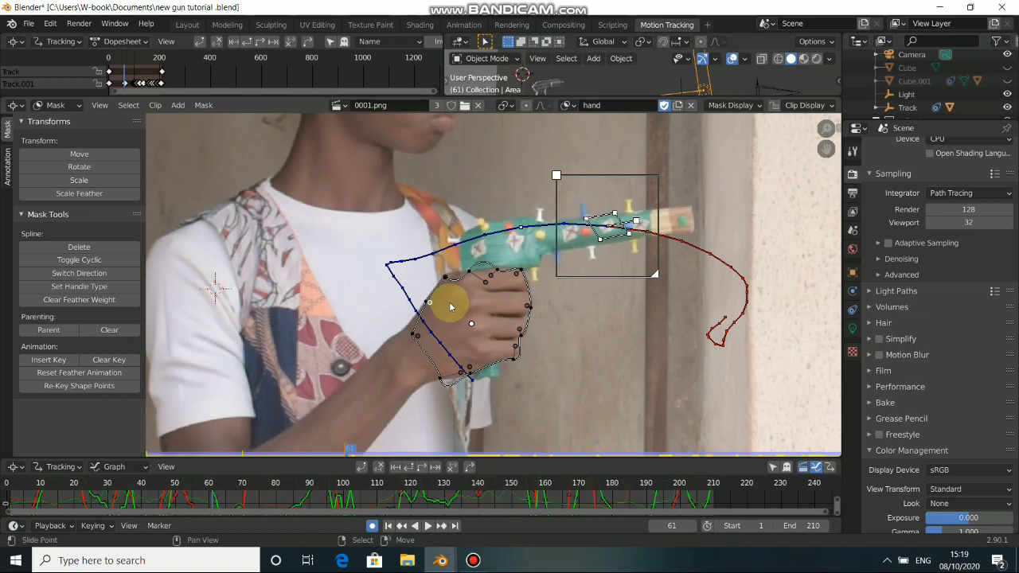
left_click(446, 277, "ctrl")
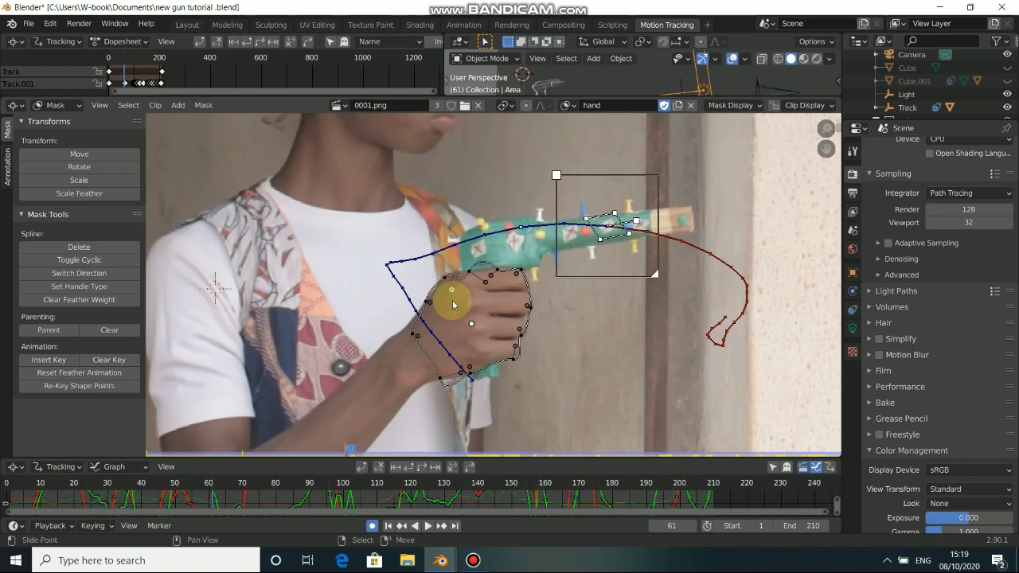
- Set all points of the hand mask to the Aligned Single handle type and switch the spline's direction
key("a")
key("a")
key("v")
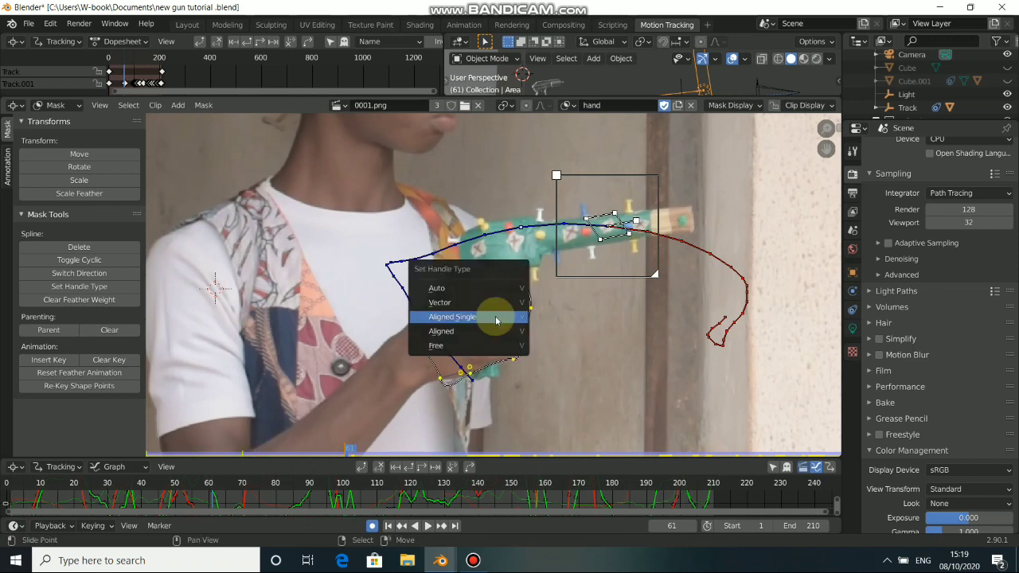
left_click(495, 320)
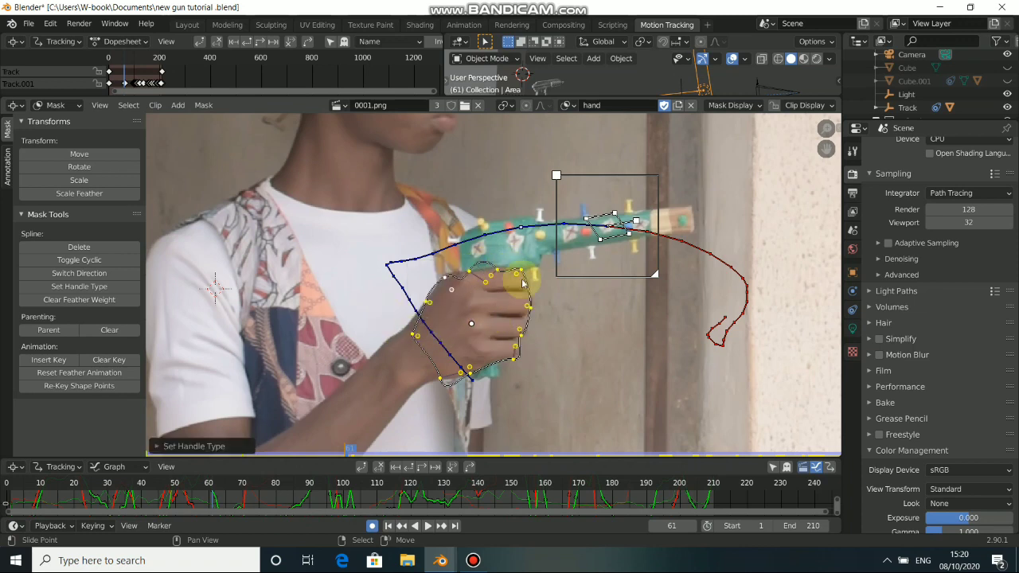
left_click(61, 273)
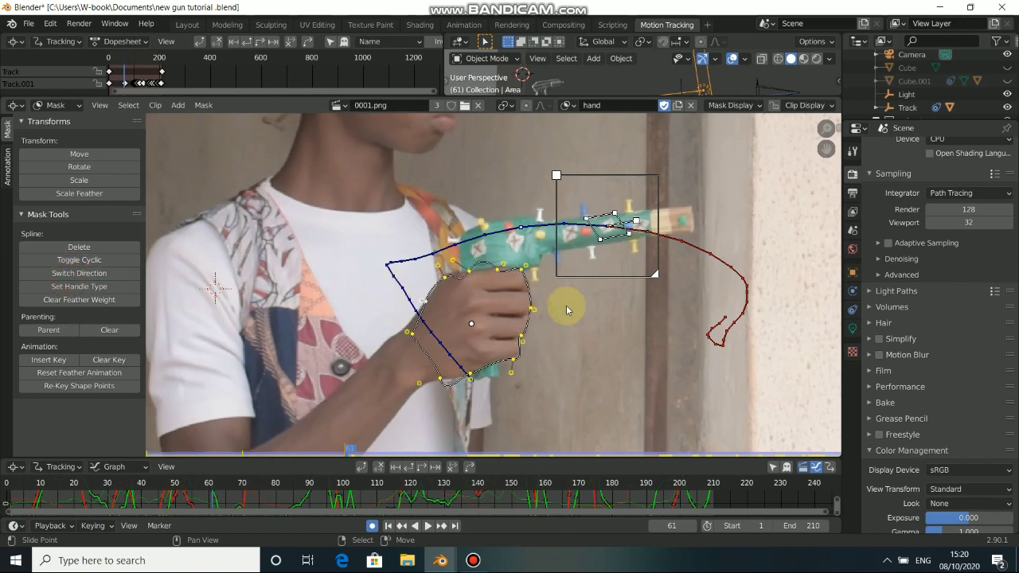
- Adjust the handles and points along the hand mask's upper edge to follow the top of the fist
scroll(549, 309, "up", 3)
left_click_drag(484, 243, 475, 192)
left_click_drag(575, 216, 557, 196)
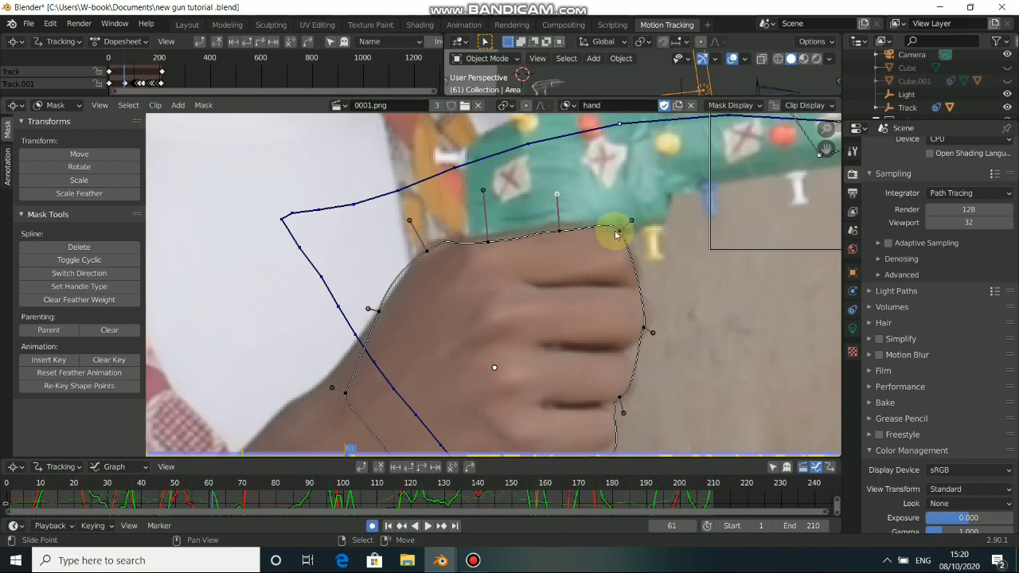
left_click_drag(616, 235, 619, 252)
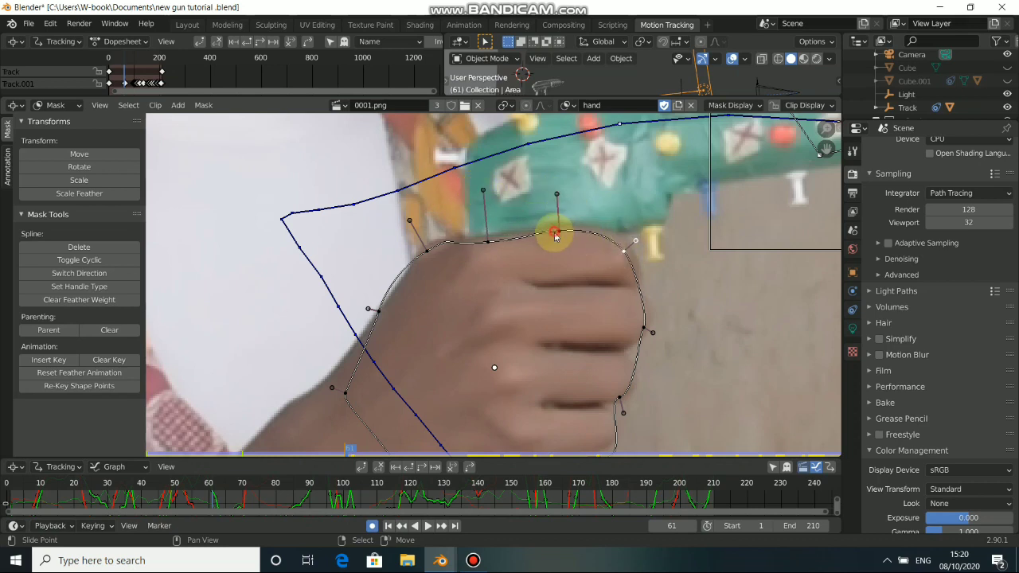
left_click_drag(559, 231, 560, 236)
left_click_drag(487, 246, 488, 250)
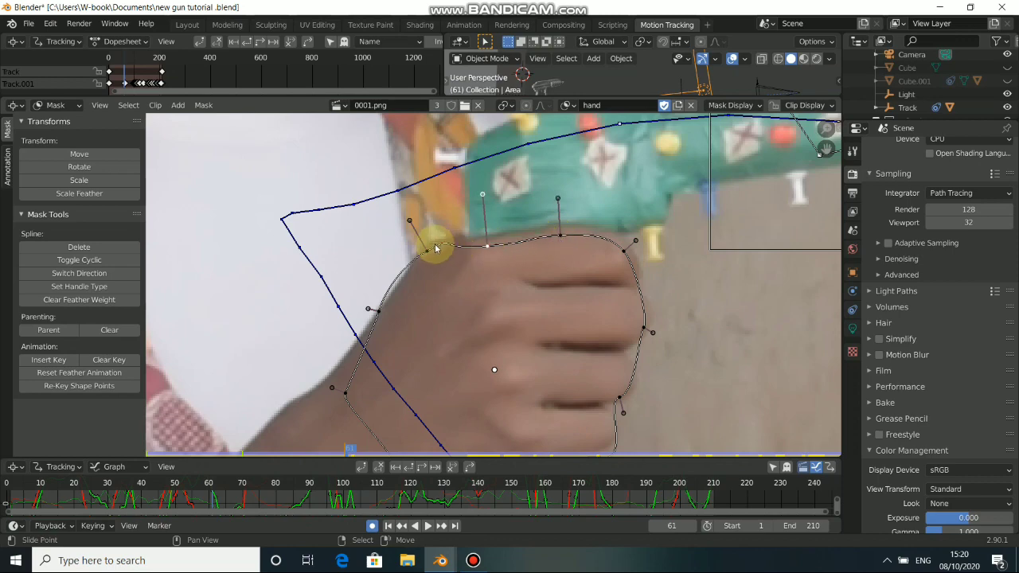
left_click_drag(426, 255, 432, 266)
- Adjust the hand mask's points and handles along the fingertips and lower edge of the fist to follow its outline
middle_click_drag(378, 342, 418, 265)
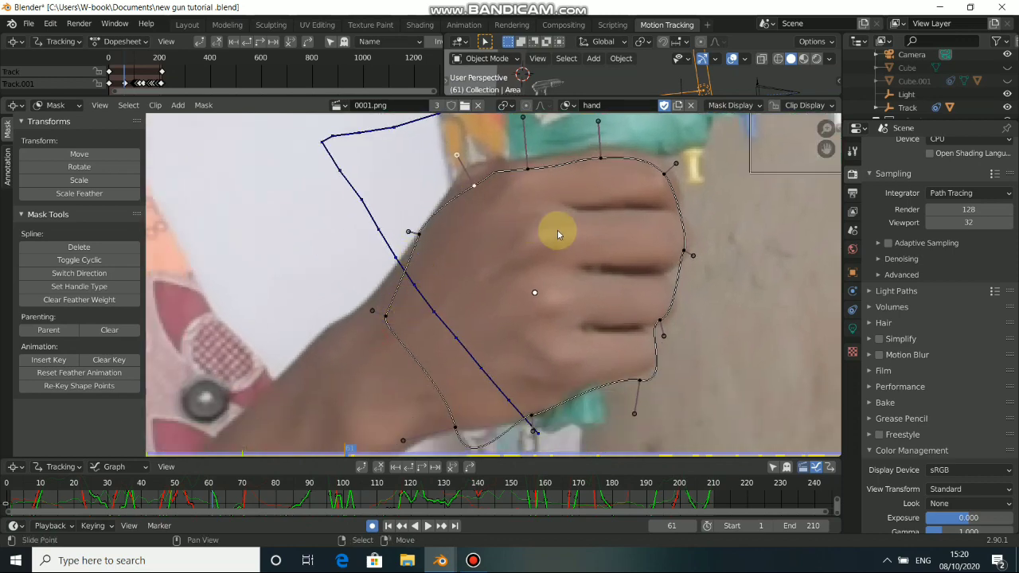
left_click_drag(674, 255, 670, 251)
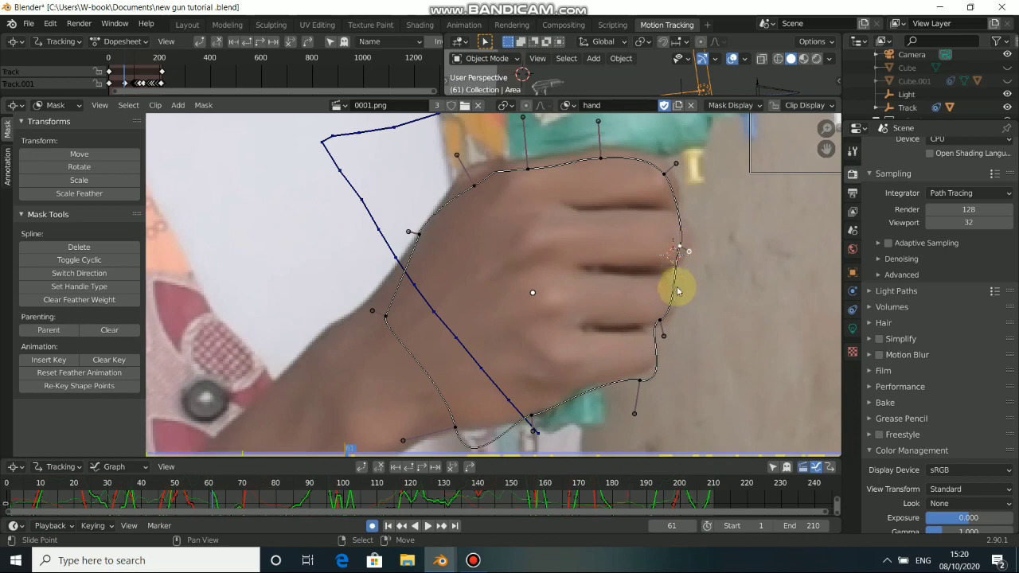
left_click_drag(672, 338, 683, 325)
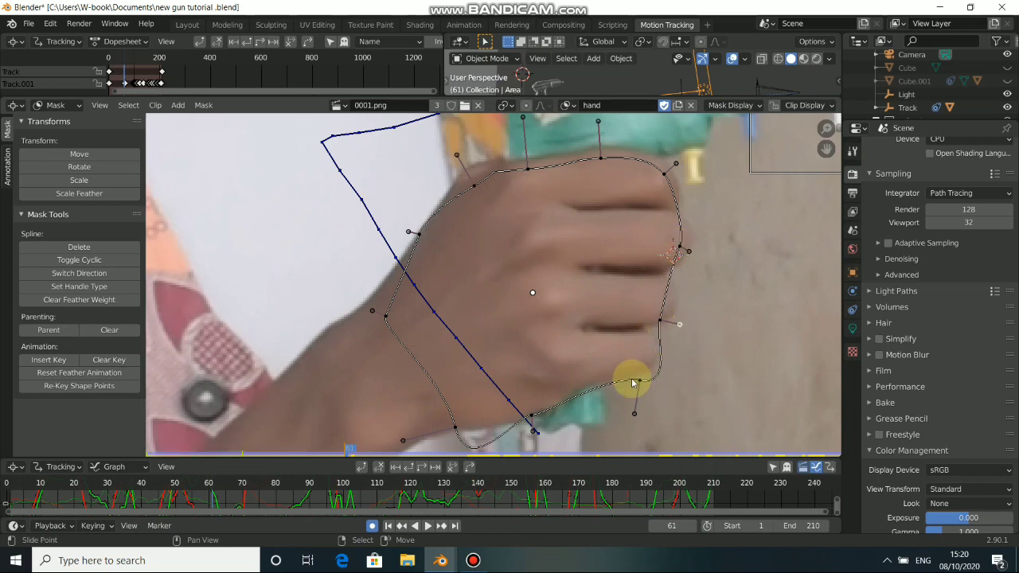
left_click_drag(633, 382, 633, 364)
left_click_drag(534, 427, 524, 411)
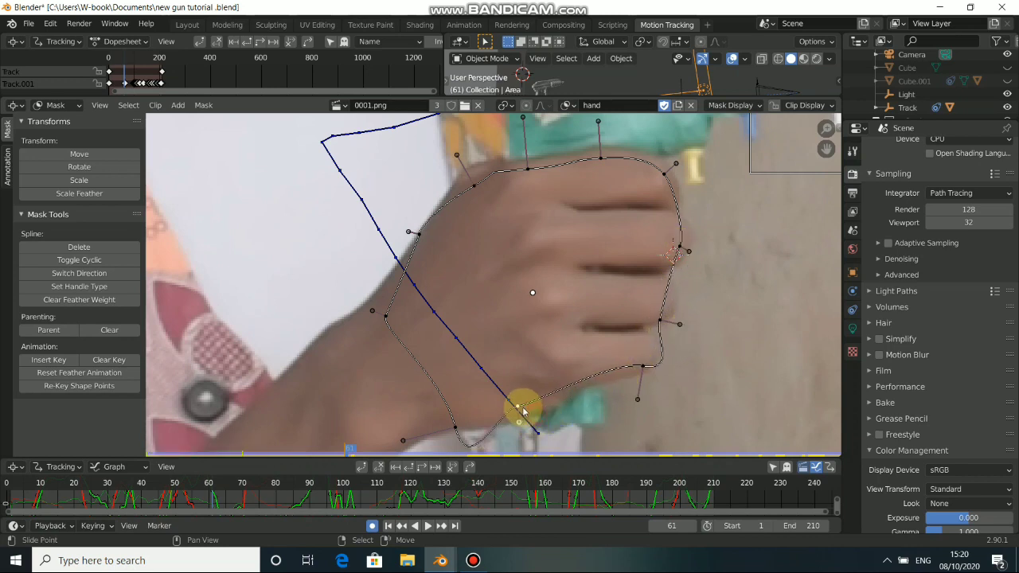
- Reposition the hand mask's points around the wrist and the upper wrist-side edge to fit the hand
left_click_drag(465, 430, 439, 395)
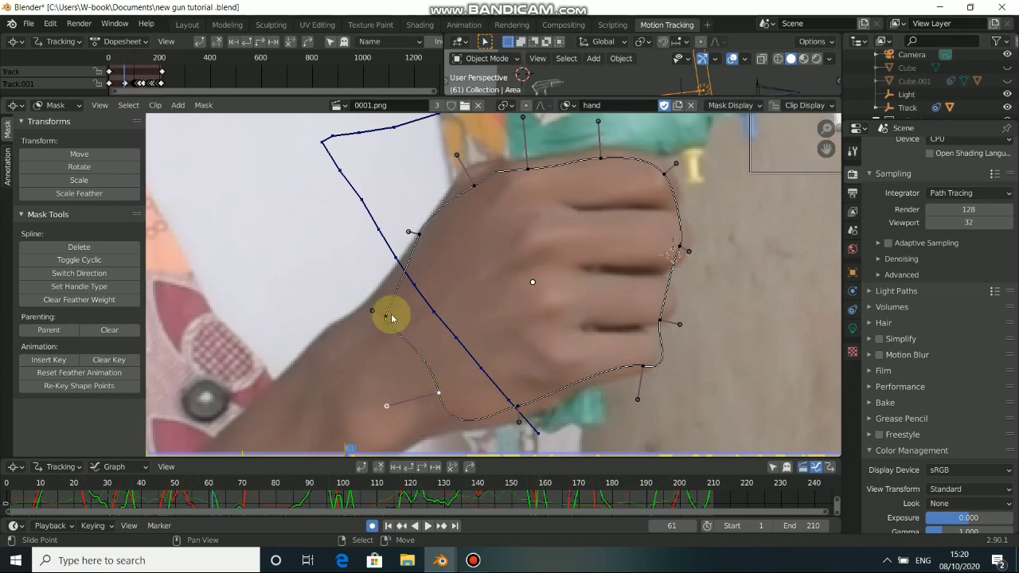
left_click_drag(391, 318, 377, 312)
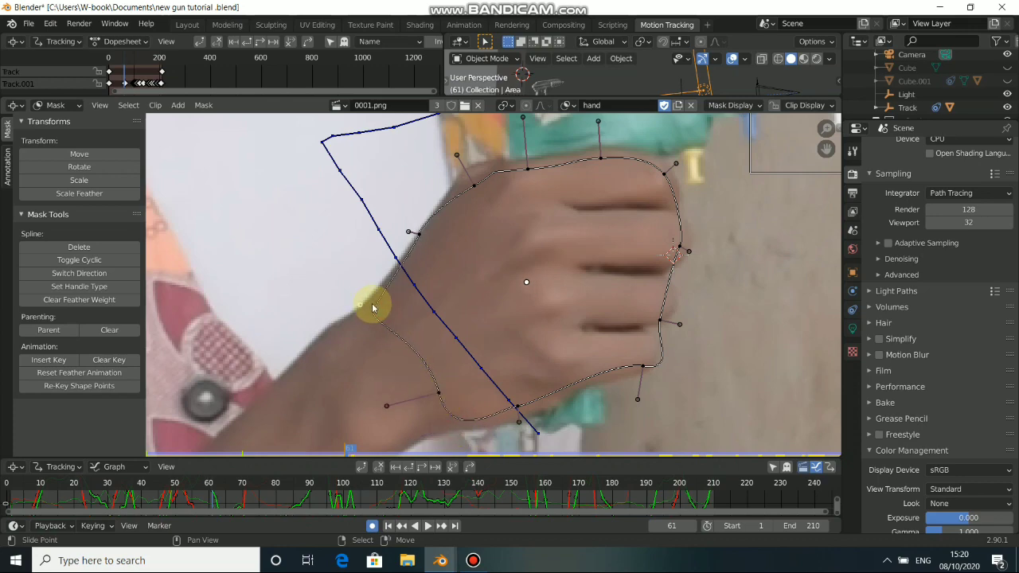
left_click(421, 236)
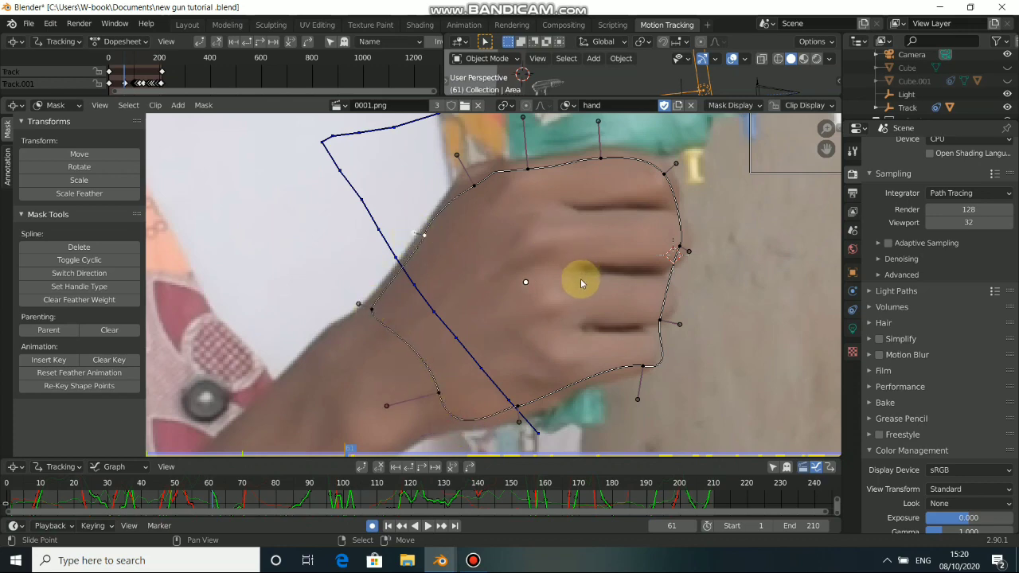
scroll(550, 287, "down", 4)
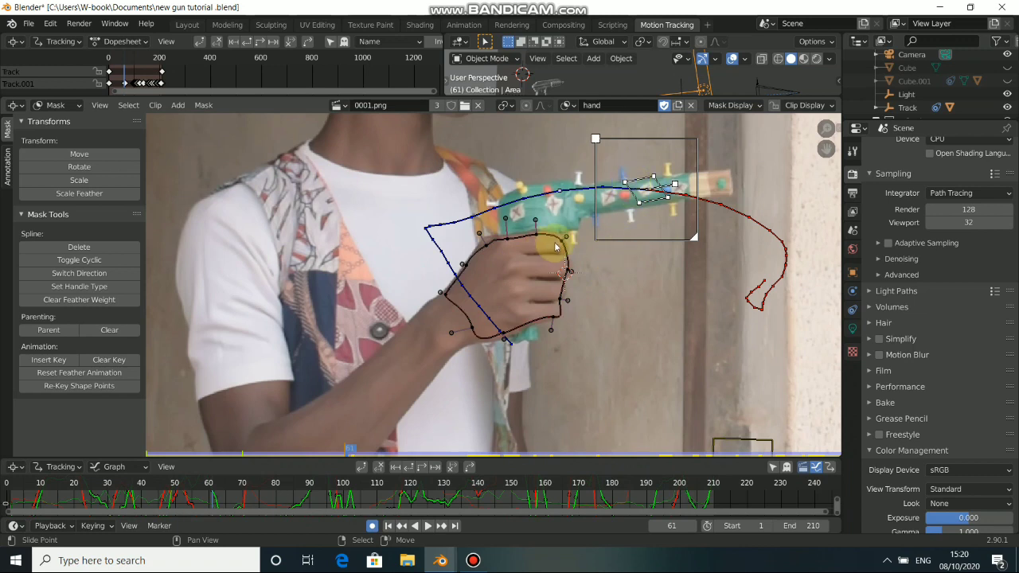
- Parent all points of the hand mask to the gun's track and review its motion from frame 61 to 68 and back
key("a")
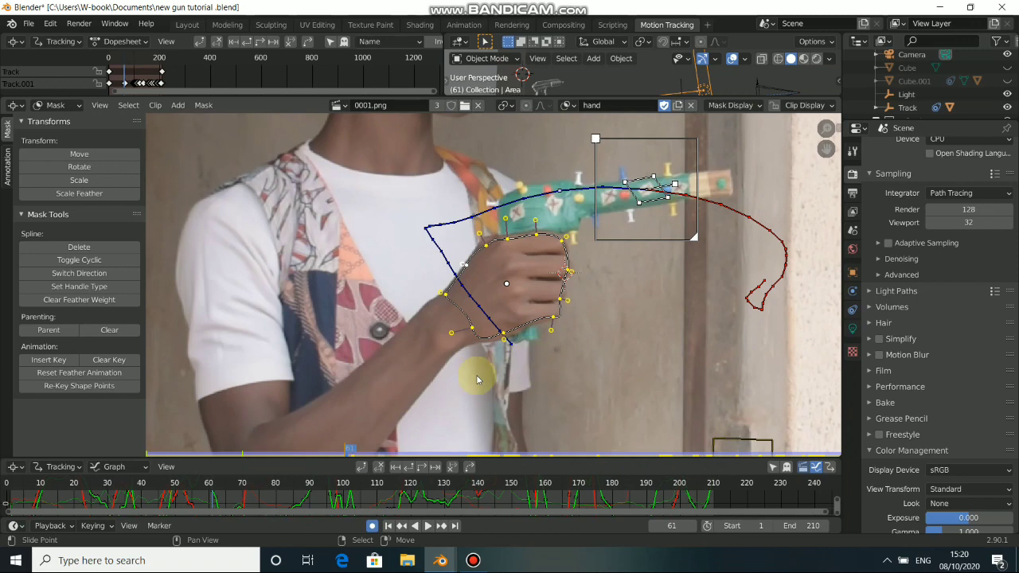
key("Right")
key("Right")
key("Right")
key("Right")
key("Right")
key("Right")
key("Right")
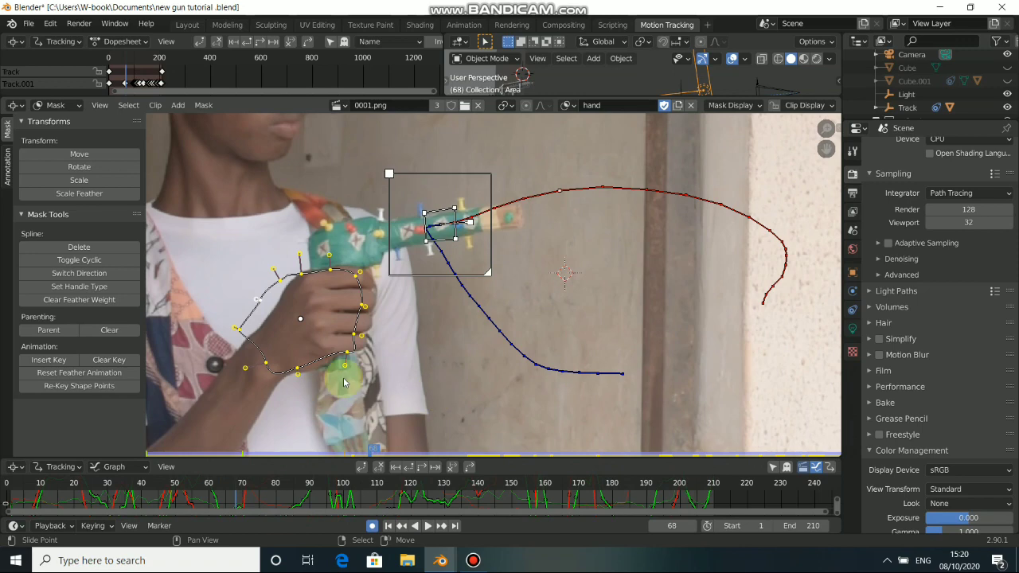
scroll(370, 368, "down", 4)
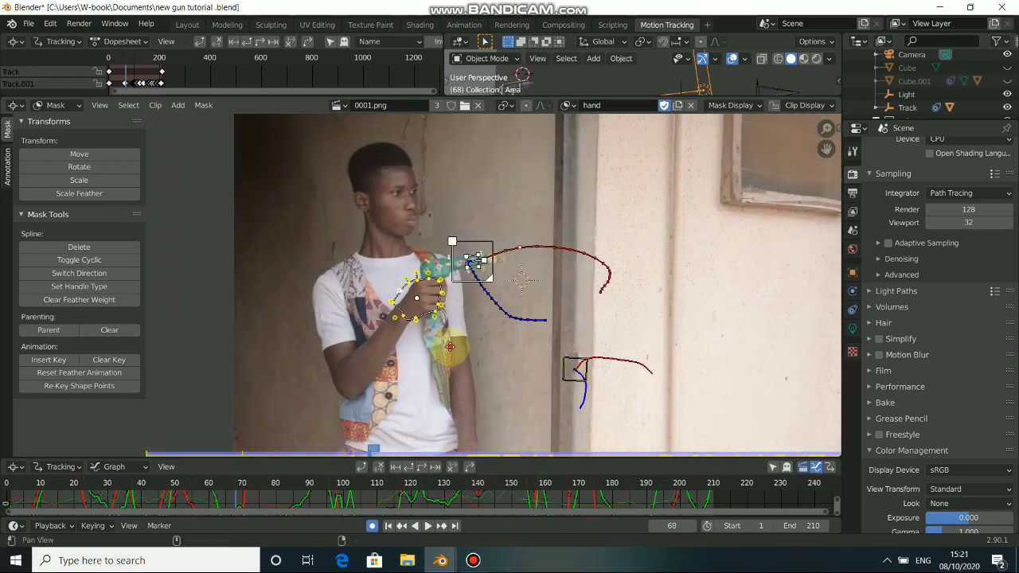
key("Left")
key("Left")
key("Left")
key("Left")
key("Left")
key("Left")
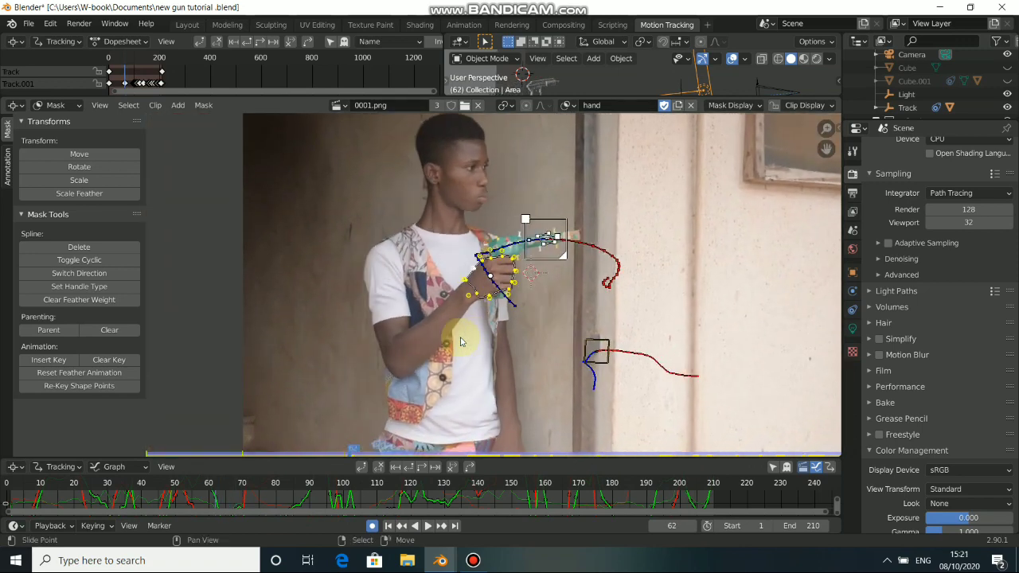
key("Left")
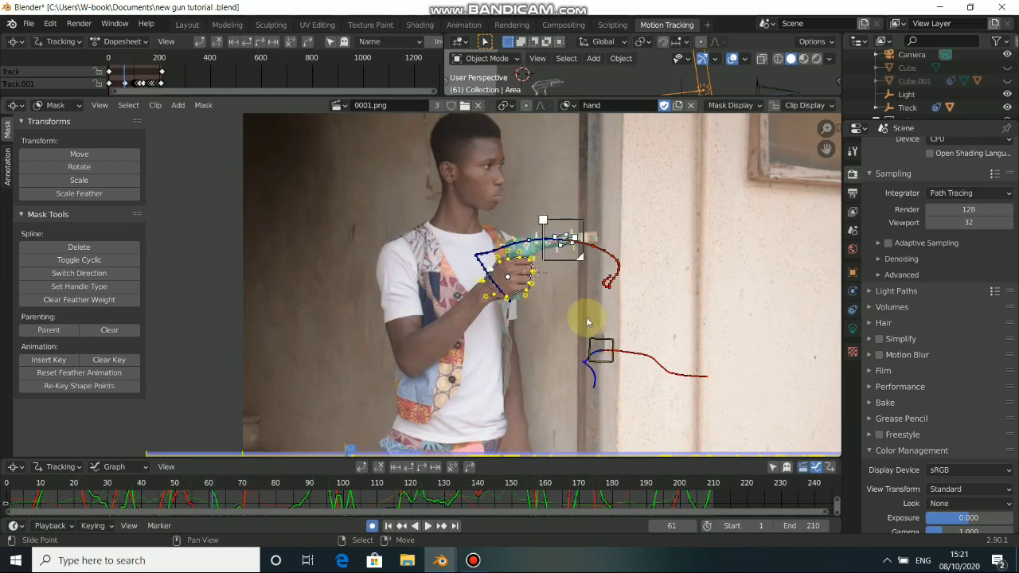
- On frame 61, move the mask point between the wrist and the top of the fist inward toward the hand's edge
scroll(587, 325, "up", 5)
middle_click_drag(585, 289, 442, 337)
scroll(514, 325, "down", 3)
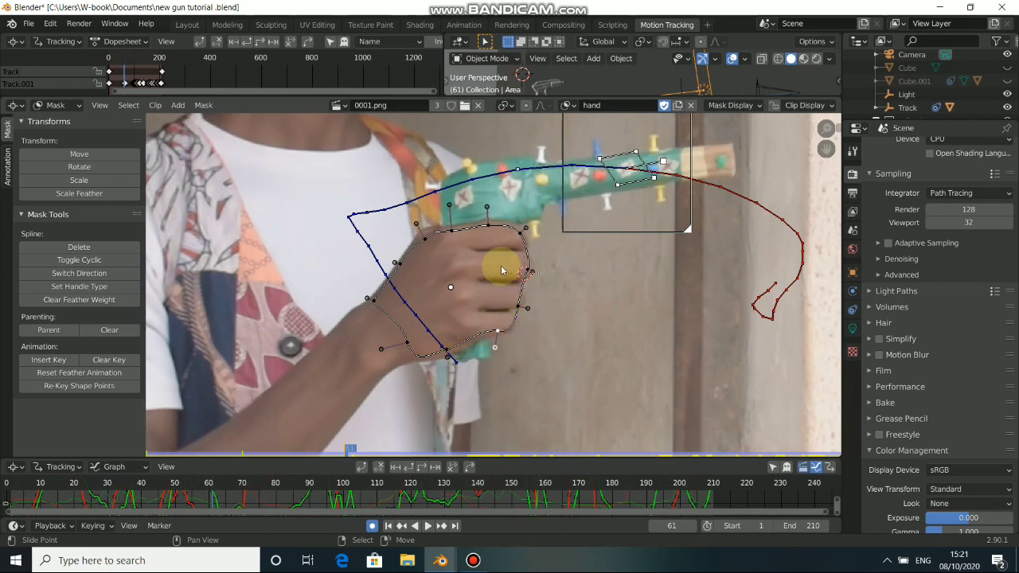
middle_click_drag(508, 262, 518, 280)
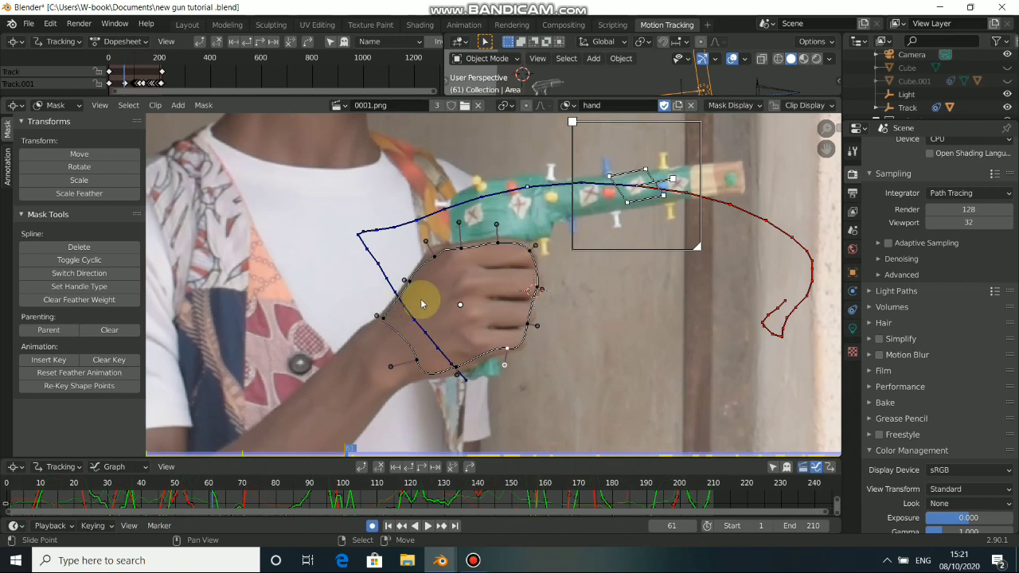
scroll(420, 302, "up", 2)
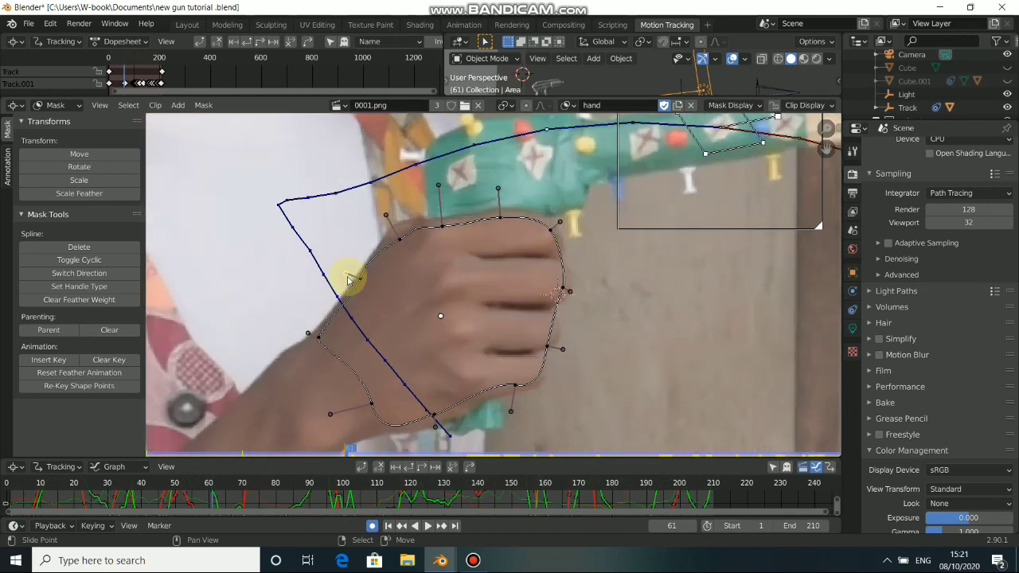
left_click_drag(358, 279, 382, 272)
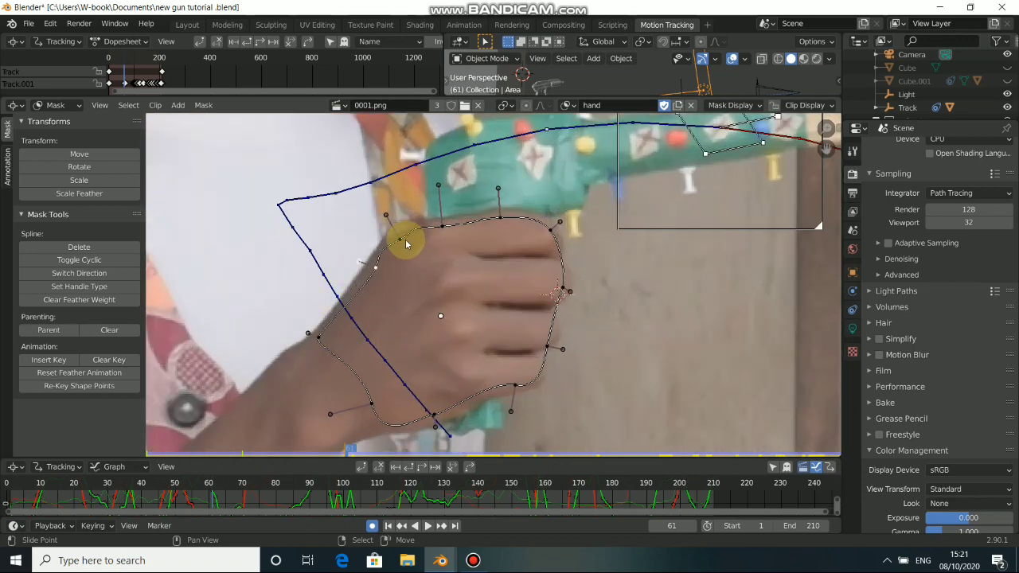
- Advance to frame 63 and shift the entire hand mask to line up with the fist
key("Right")
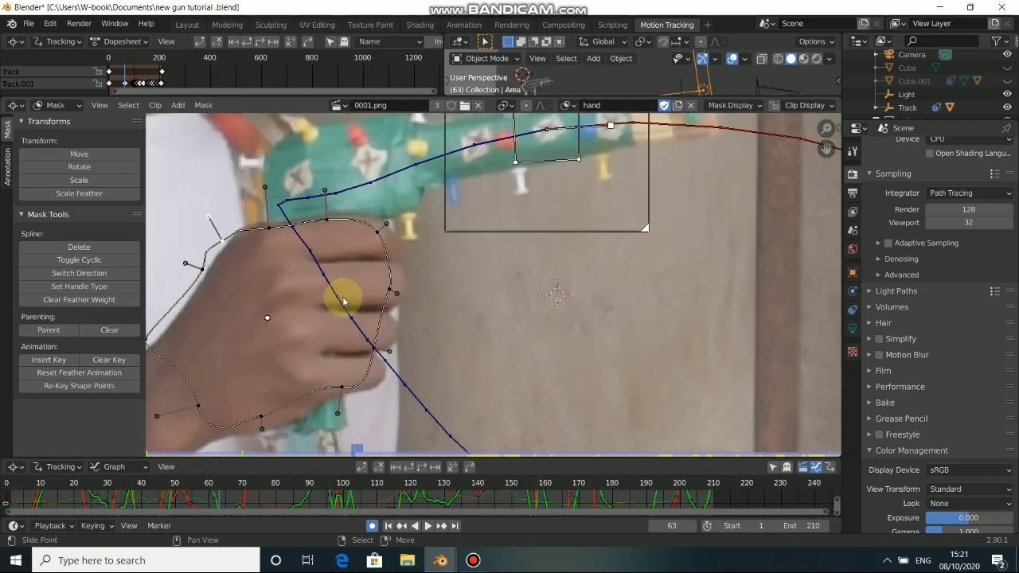
key("Right")
key("a")
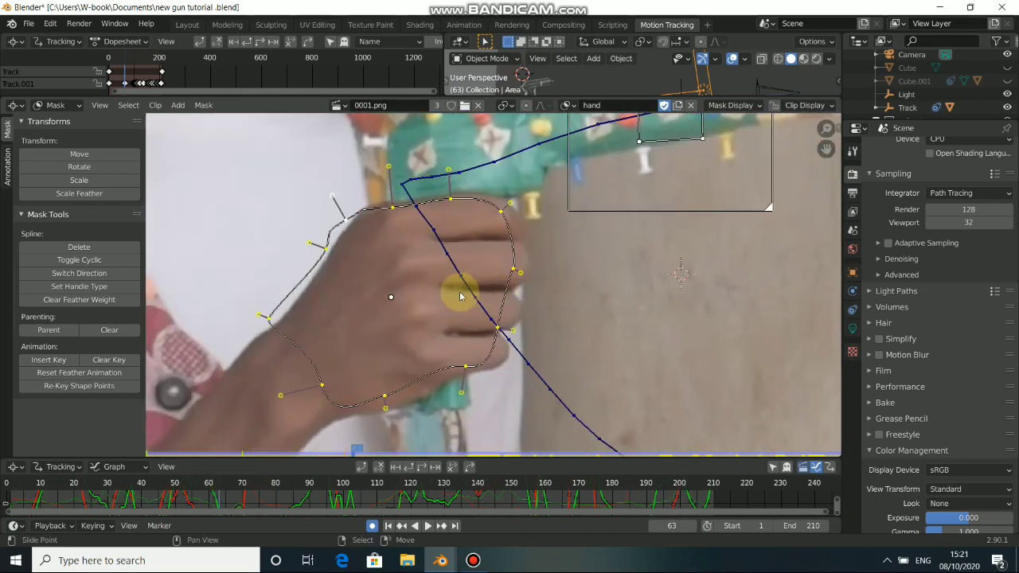
key("g")
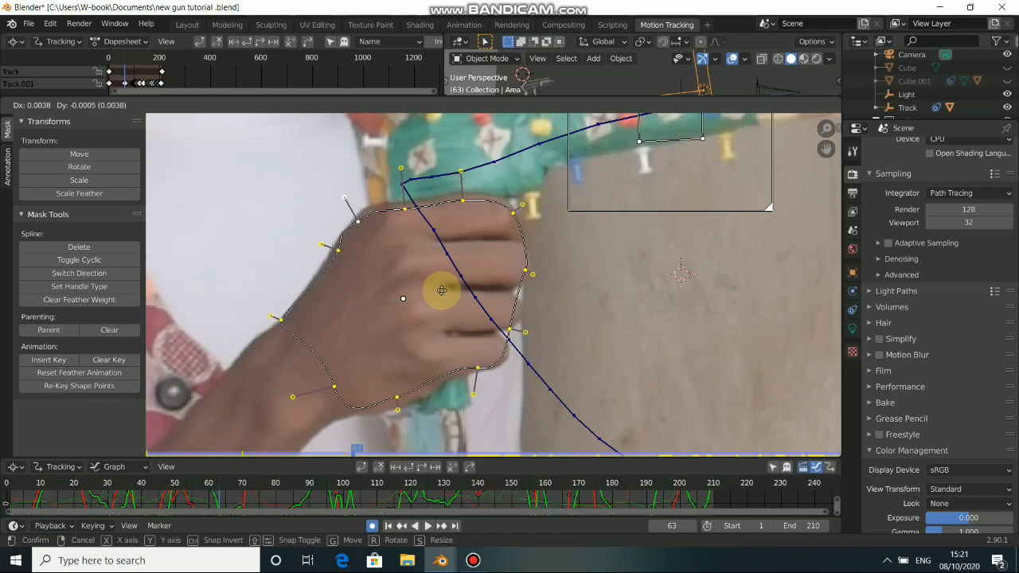
left_click(441, 290)
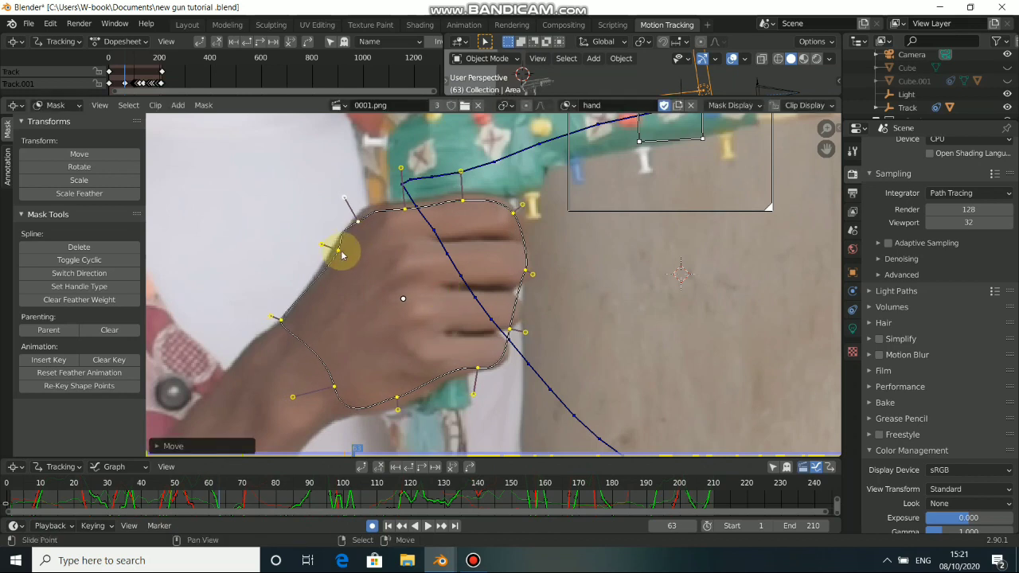
- Refine the hand mask on frame 63 by adjusting points along its wrist-side, lower and finger edges
left_click_drag(342, 250, 336, 266)
left_click(315, 255)
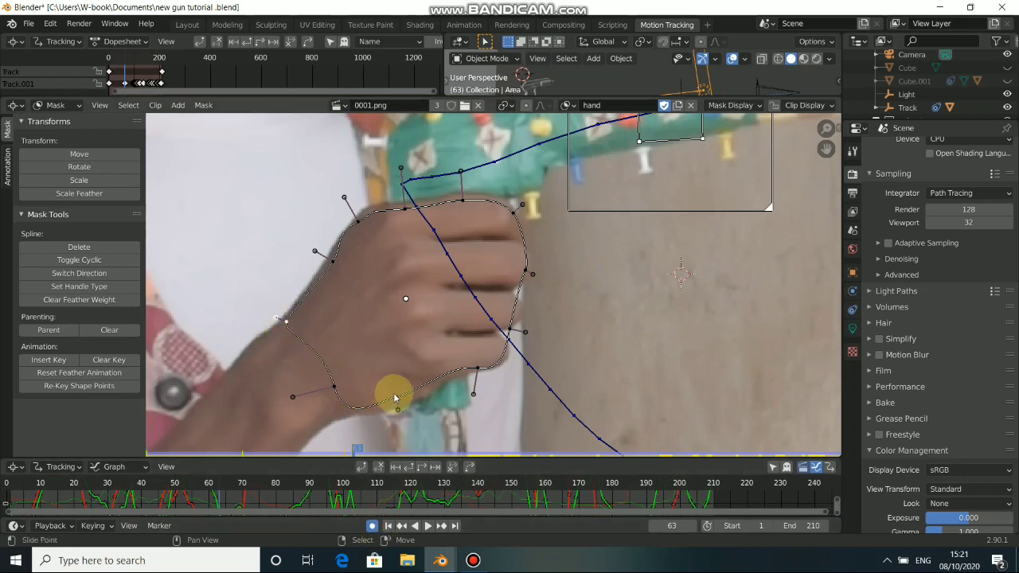
left_click_drag(396, 394, 393, 398)
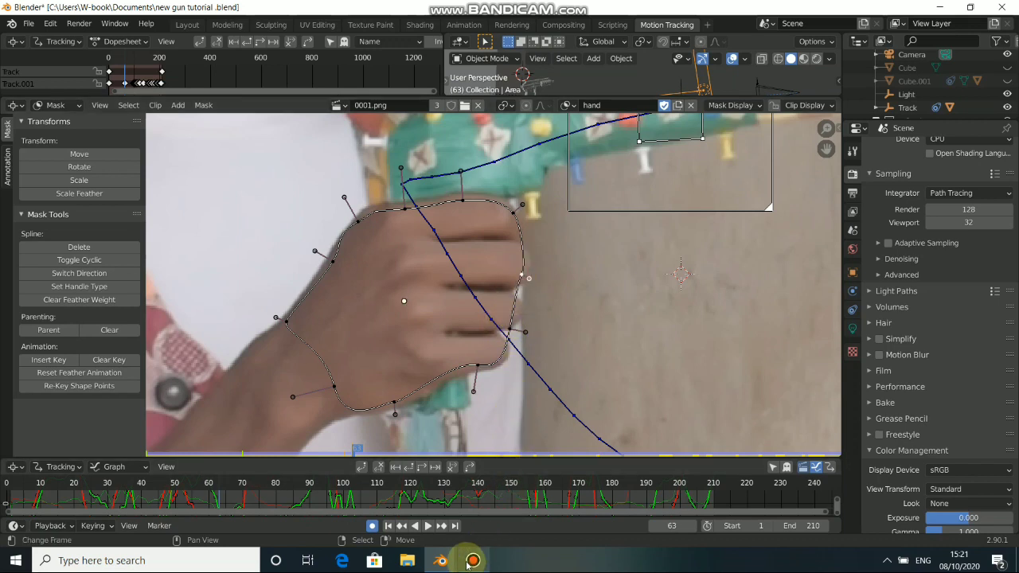
- Advance to frame 65 and move the whole hand mask over the fist
key("Right")
key("Right")
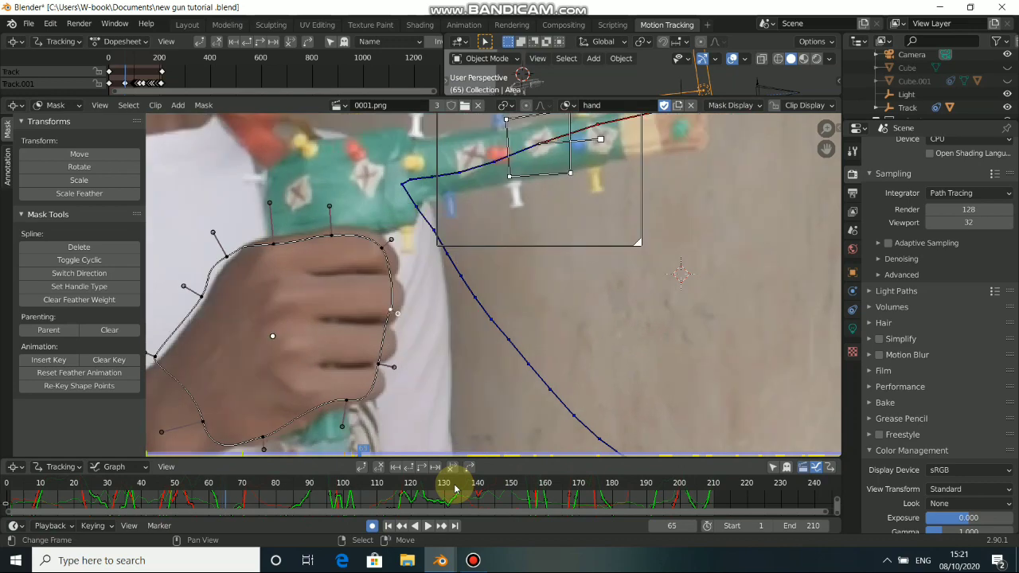
key("a")
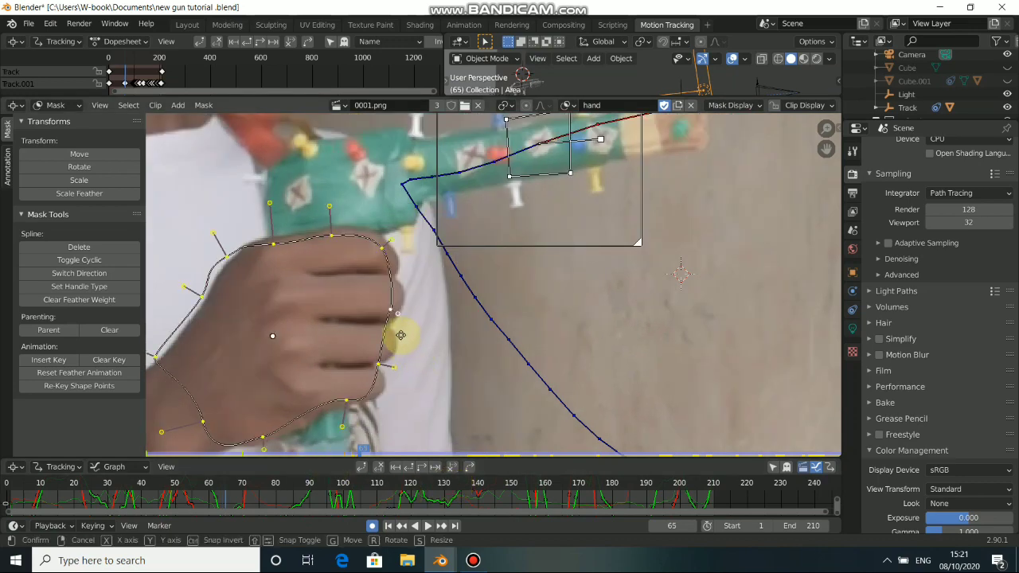
key("g")
left_click(411, 336)
- Refine the hand mask on frame 65 at the wrist, the upper corner, the fingers and the lower edge
middle_click_drag(490, 290, 686, 217)
left_click(363, 287)
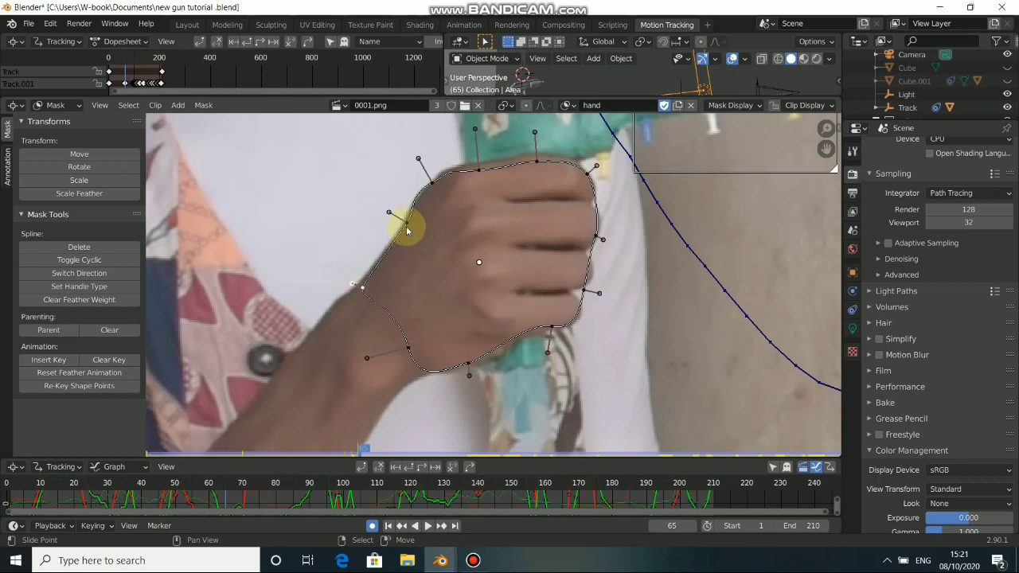
left_click_drag(431, 184, 439, 187)
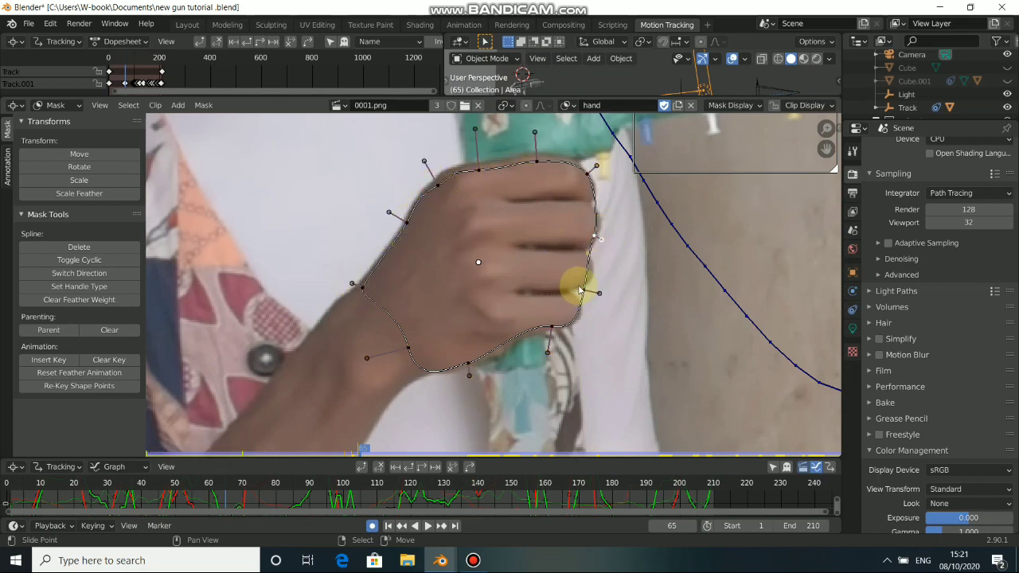
left_click(582, 289)
left_click(550, 325)
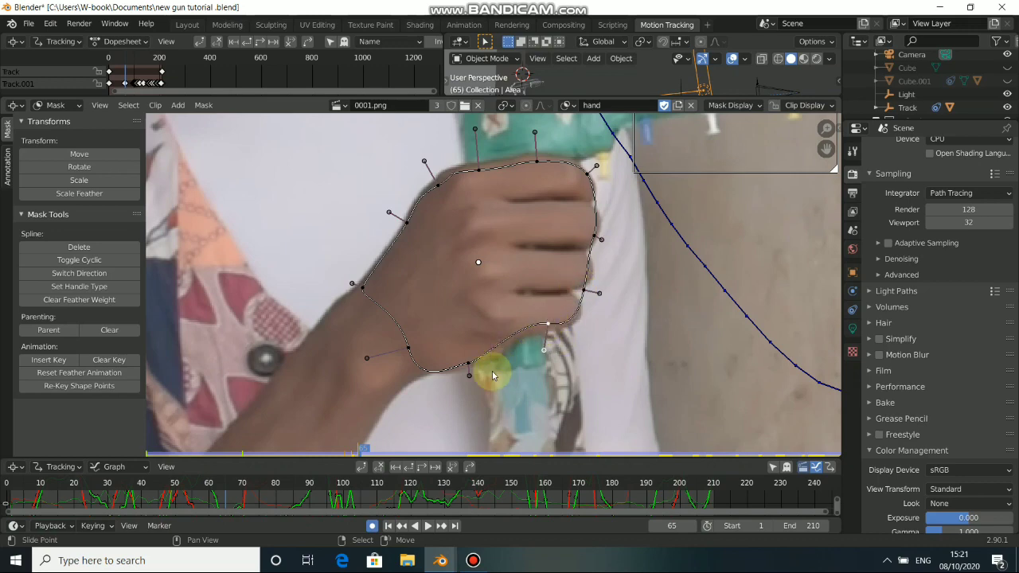
- Advance to frame 67 and shift all hand mask points slightly upward to match the fist
key("Right")
key("Right")
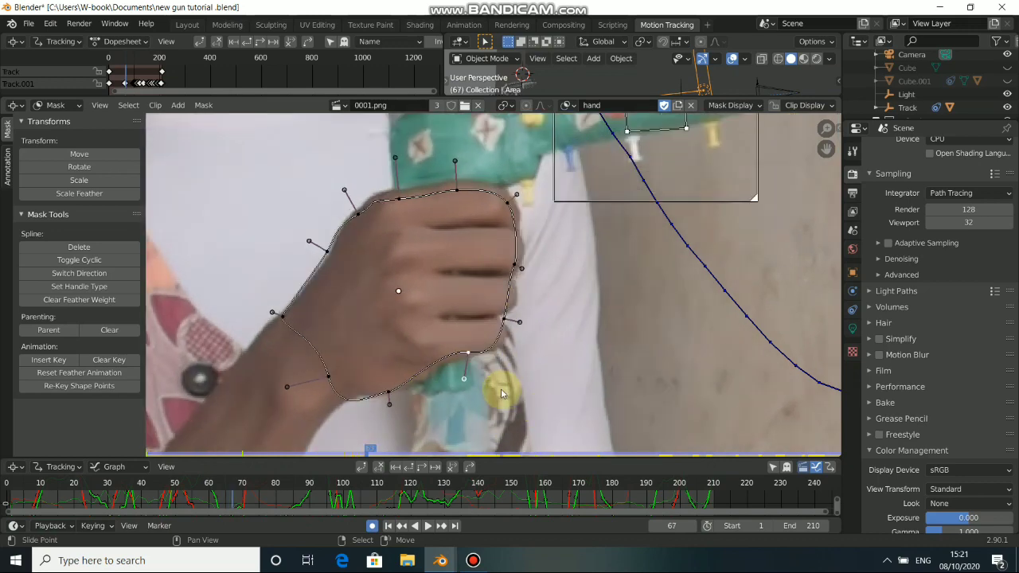
key("a")
key("g")
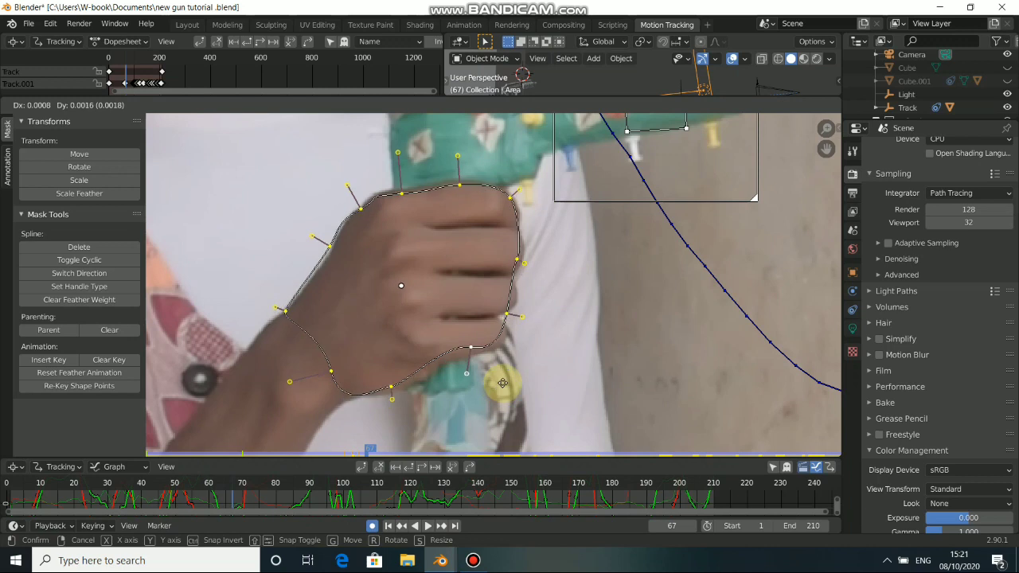
left_click(503, 384)
- Fine-tune the hand mask on frame 67 by moving points along its wrist side and lower edge
middle_click_drag(414, 378, 518, 332)
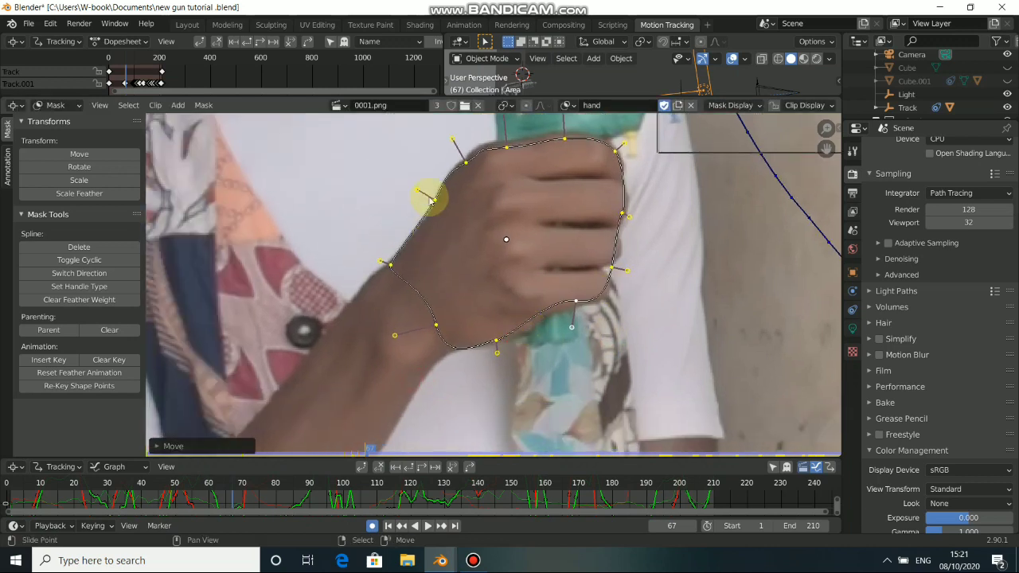
left_click_drag(437, 201, 440, 205)
left_click_drag(391, 266, 398, 271)
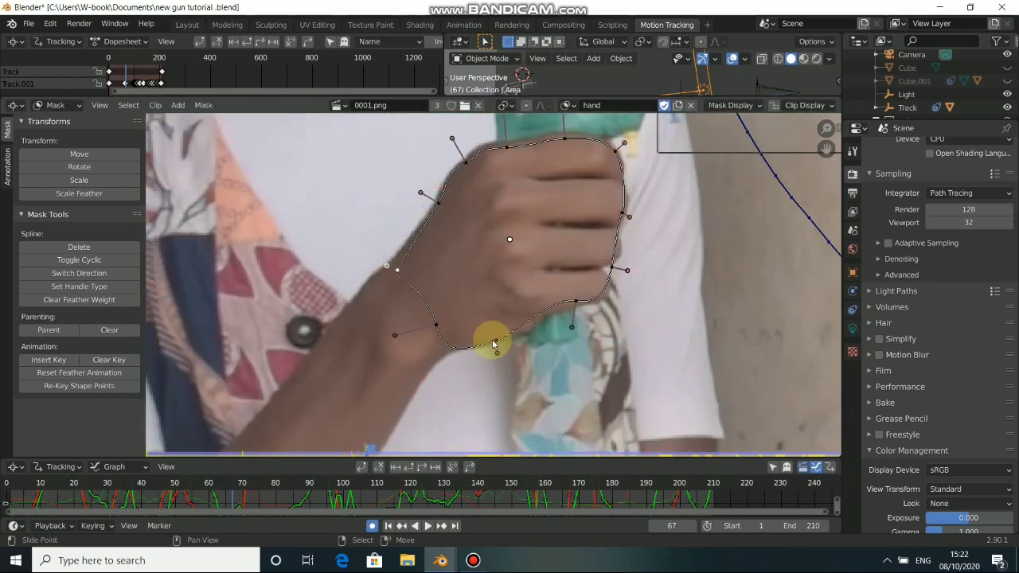
left_click_drag(496, 340, 435, 325)
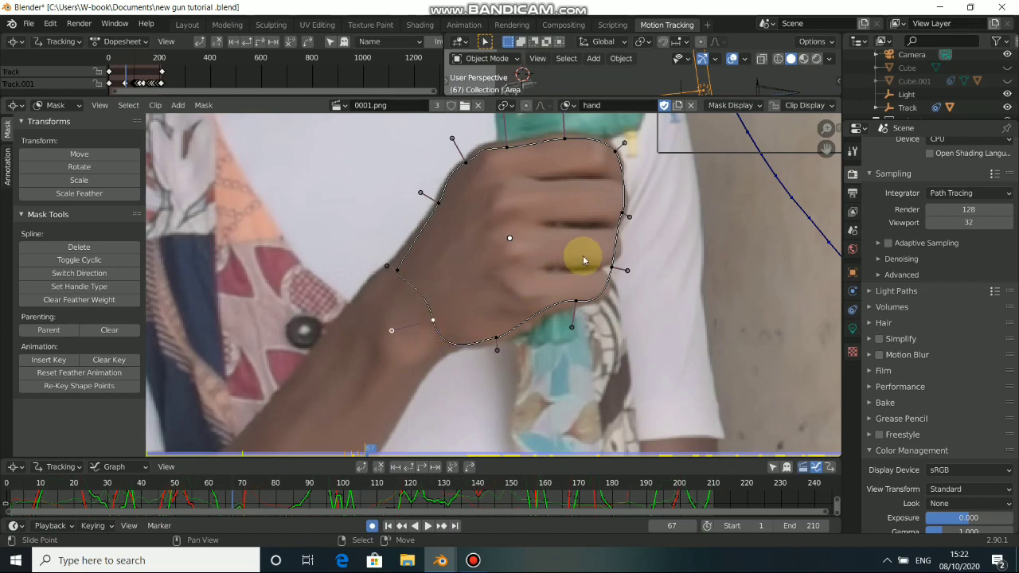
- Go back to frame 61 and examine how the hand mask fits around the fist
middle_click_drag(602, 244, 589, 266)
key("Left")
key("Left")
key("Left")
key("Left")
key("Left")
key("Left")
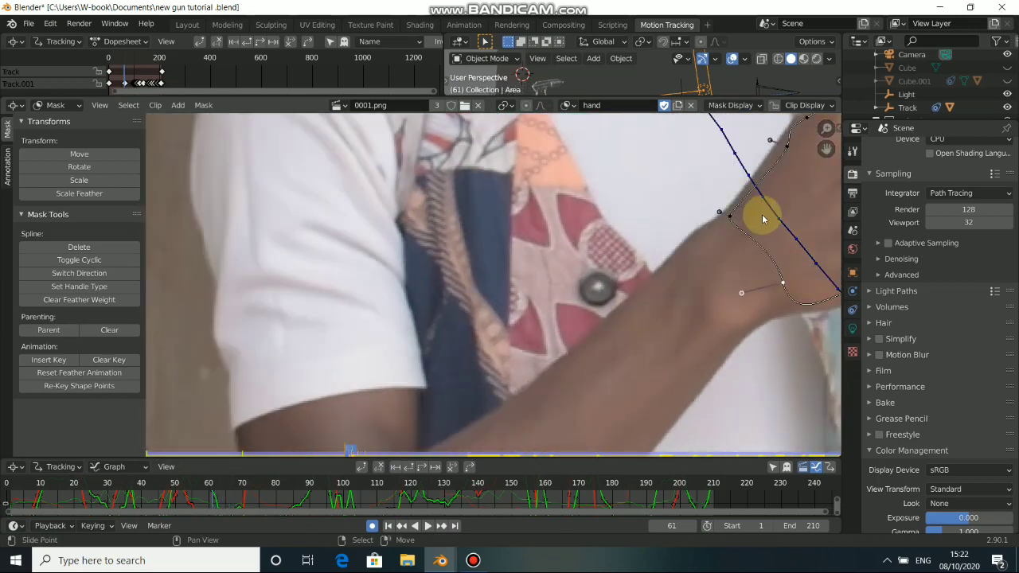
middle_click_drag(757, 215, 412, 295)
left_click(519, 252)
middle_click_drag(493, 268, 473, 277)
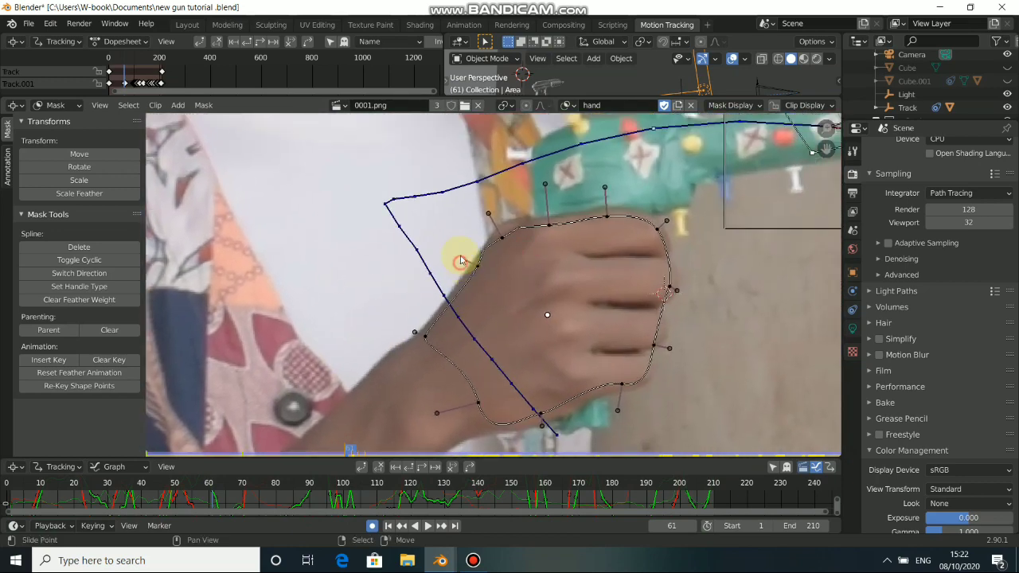
left_click(460, 260)
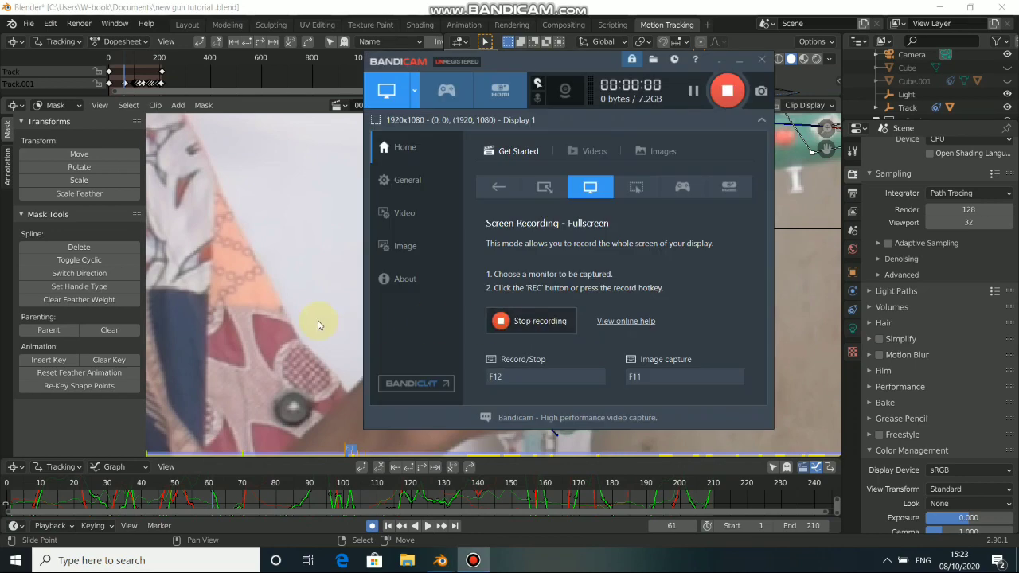
right_click(317, 320, "shift")
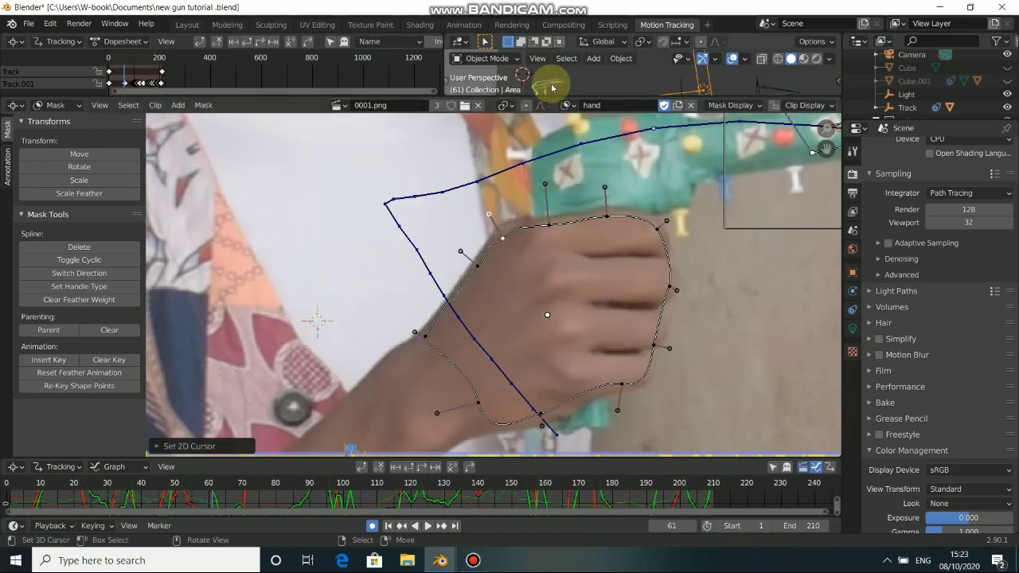
- Switch to the Compositing workspace and shift the final Alpha Over node slightly to make room in the node tree
left_click(563, 25)
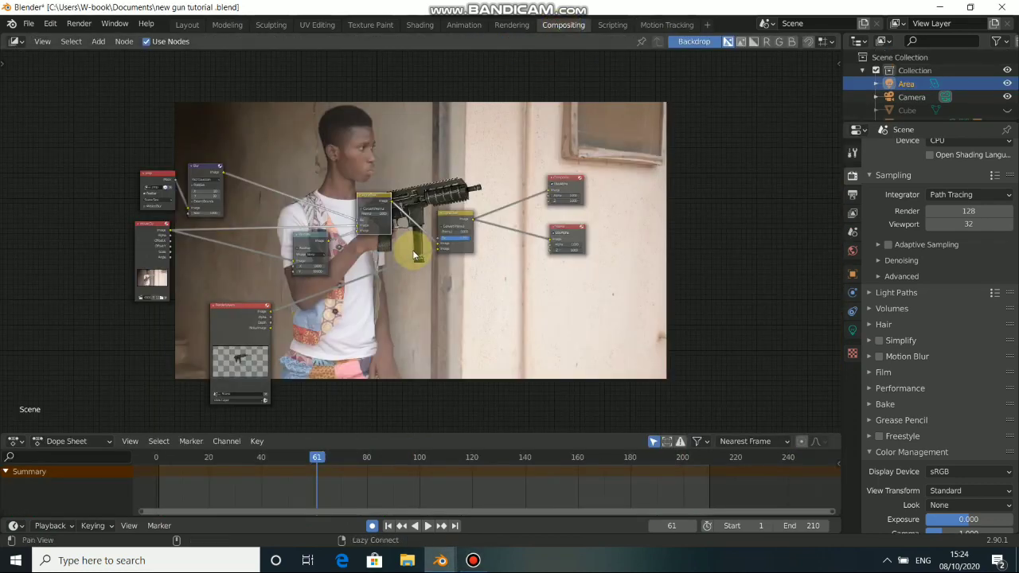
scroll(422, 257, "up", 4)
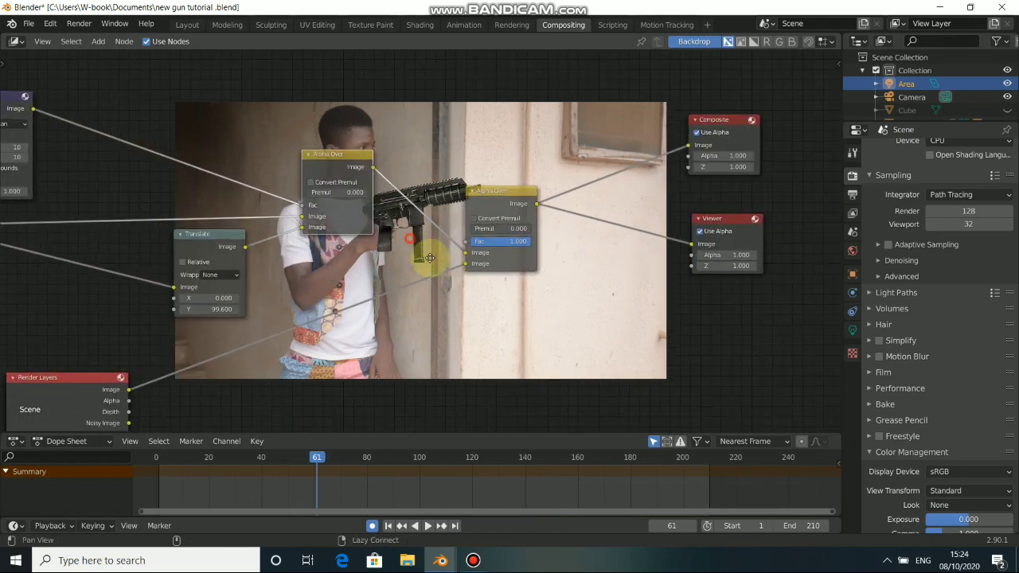
middle_click_drag(430, 258, 457, 284)
left_click_drag(517, 230, 539, 206)
middle_click_drag(440, 172, 520, 211)
scroll(340, 233, "down", 2)
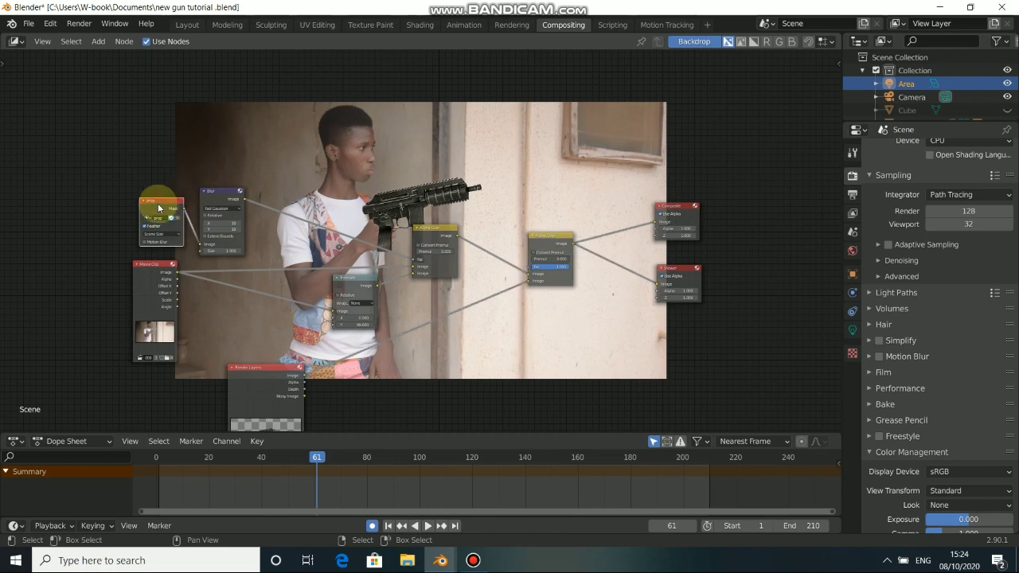
- Duplicate the prop mask node together with its Blur node and place the copies above the first Alpha Over node
left_click(214, 193)
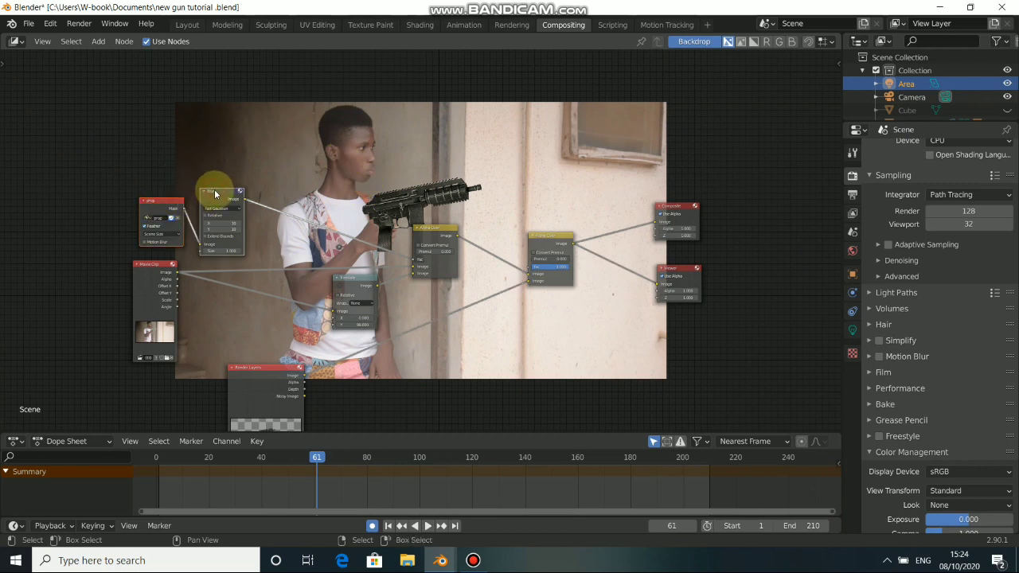
key("g")
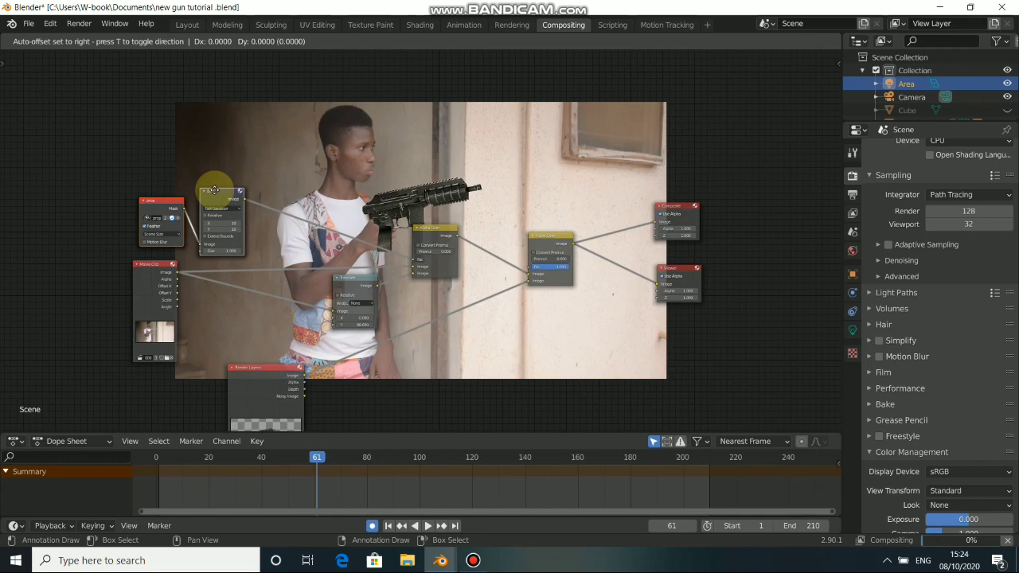
left_click(407, 142)
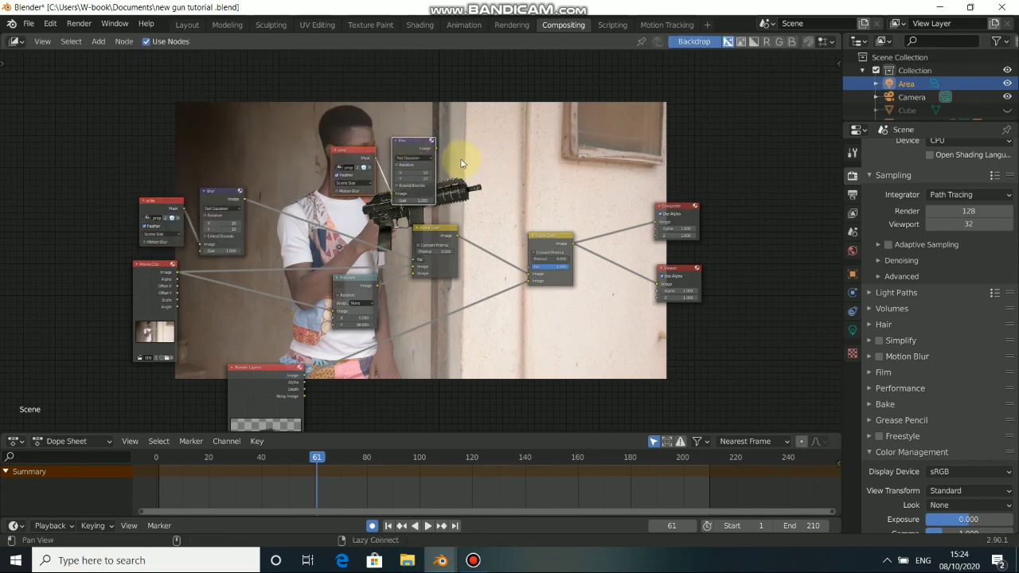
middle_click_drag(460, 163, 403, 212)
scroll(322, 227, "up", 3)
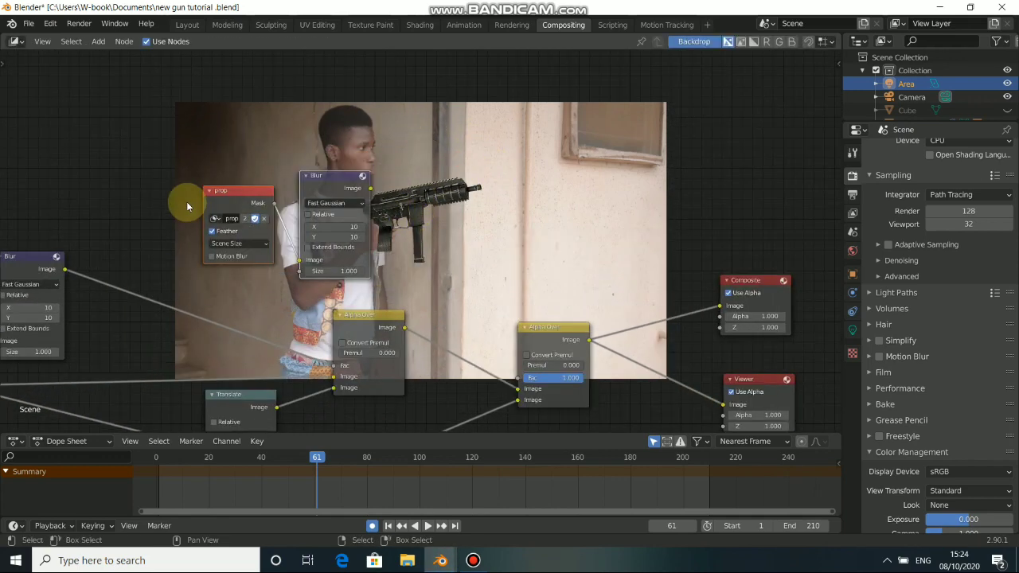
- Assign the hand mask to the duplicated mask node and move it and the copied Blur node away from the gun
left_click(213, 218)
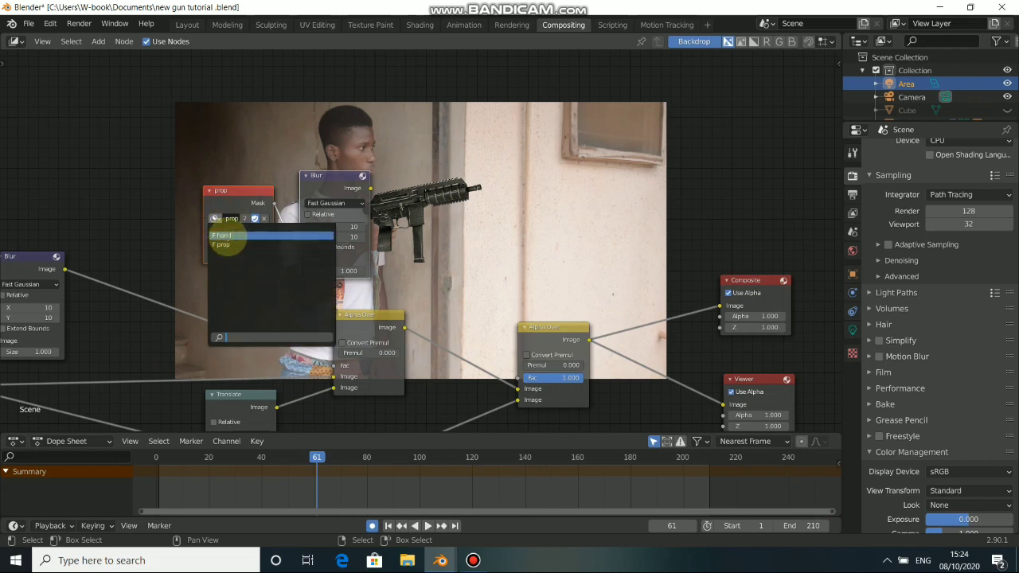
left_click(229, 238)
left_click_drag(242, 209, 213, 200)
left_click_drag(316, 176, 280, 176)
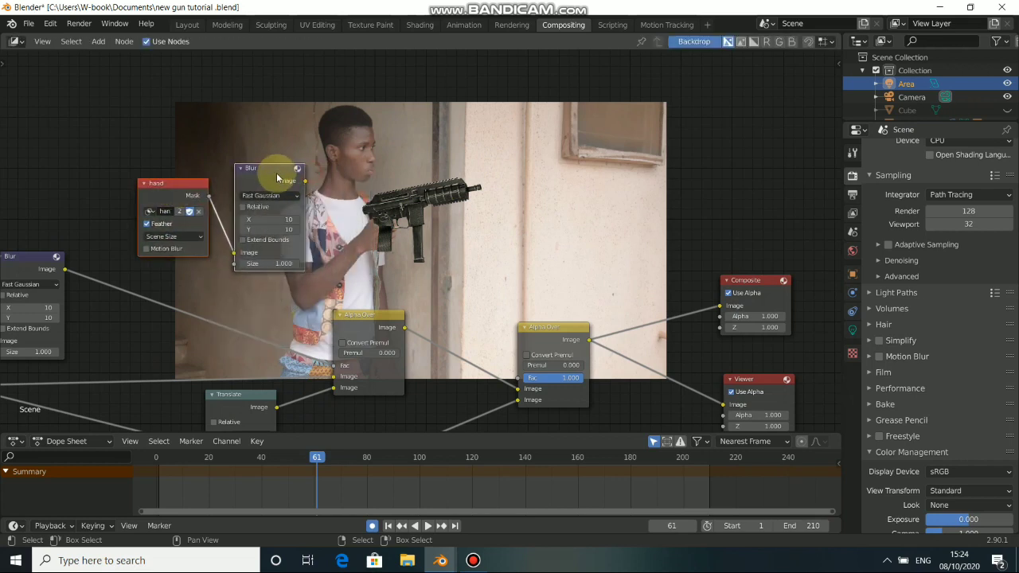
- Set the X and Y sizes of the hand mask's Blur node to 0
left_click(281, 217)
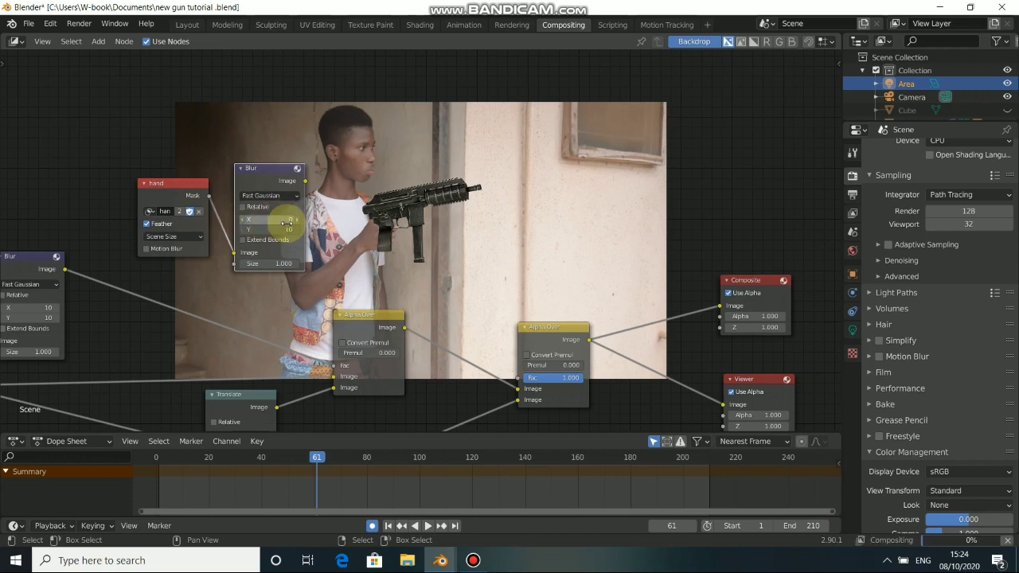
left_click(285, 230)
type("0")
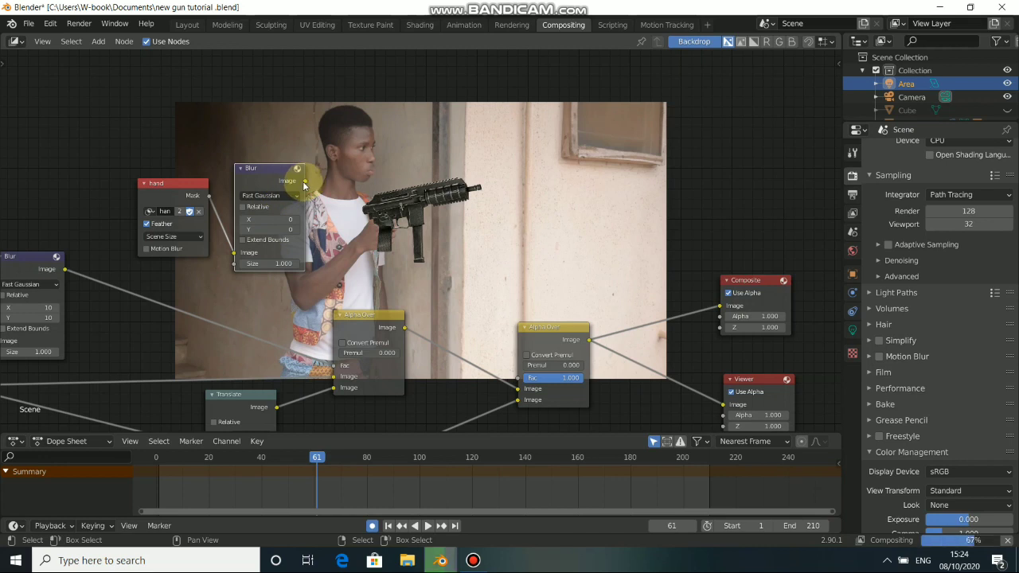
- Connect the hand Blur node's Image output to the Fac input of the final Alpha Over node and nudge that node upward
left_click_drag(304, 185, 519, 379)
left_click_drag(549, 328, 546, 306)
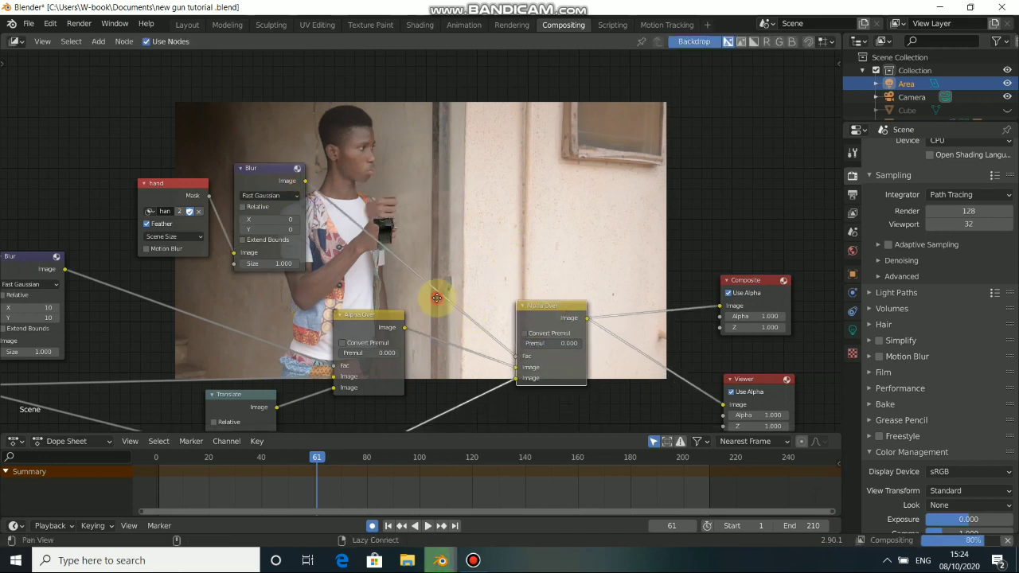
middle_click_drag(433, 298, 402, 213)
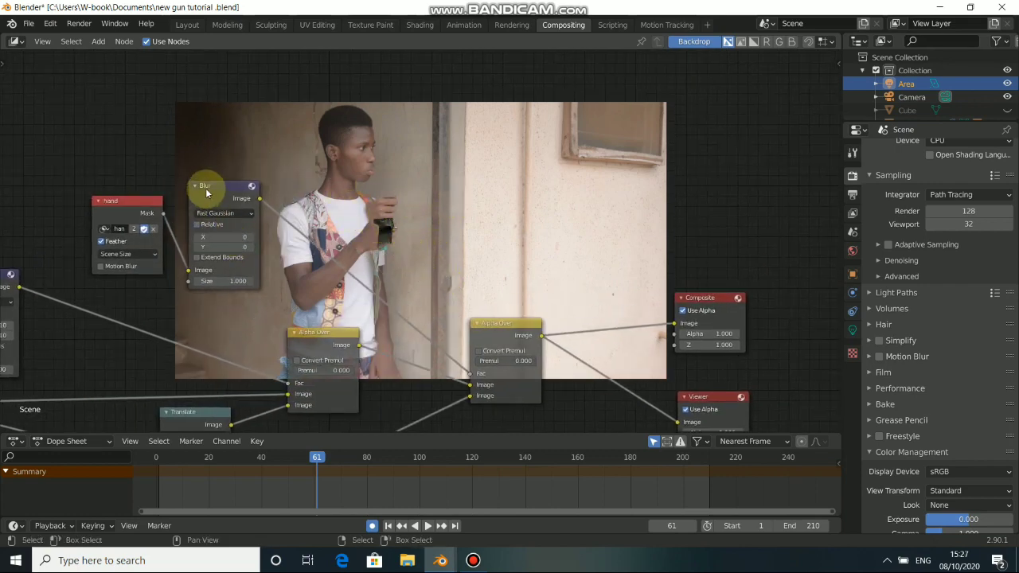
- Insert a color Invert node on the link between the hand Blur node and the final Alpha Over node's Fac input
key("shift+a")
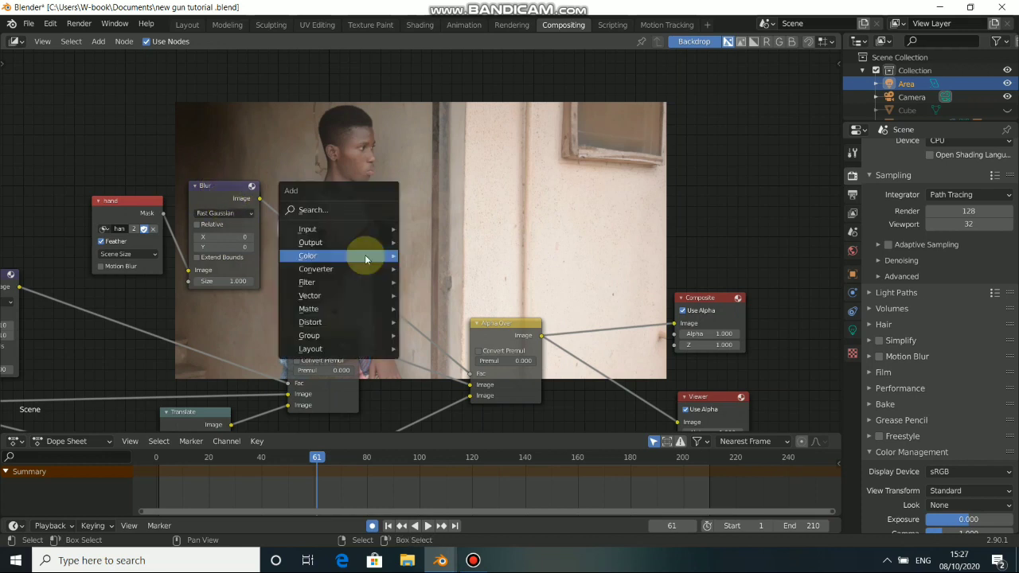
mouse_move(366, 255)
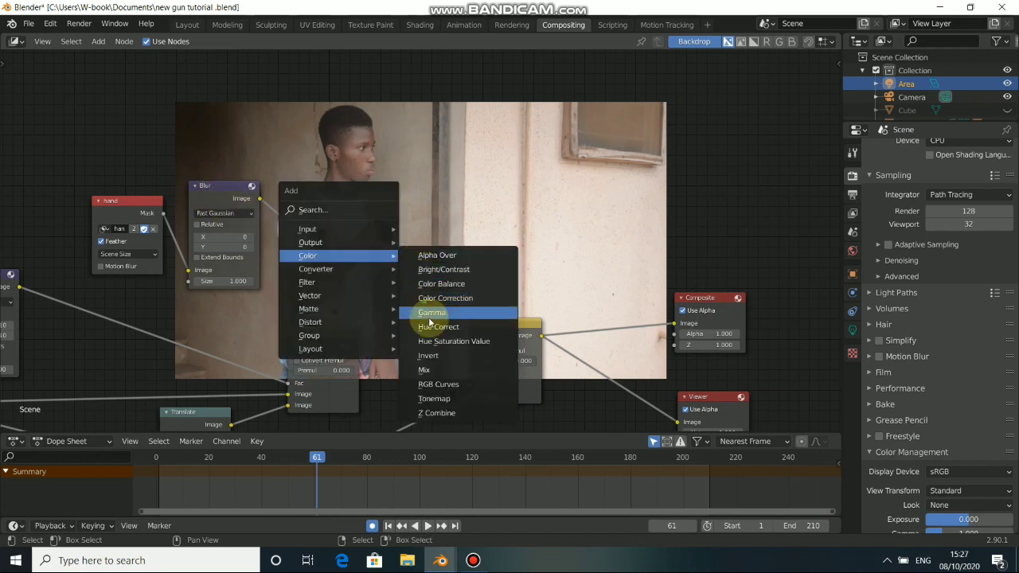
left_click(428, 355)
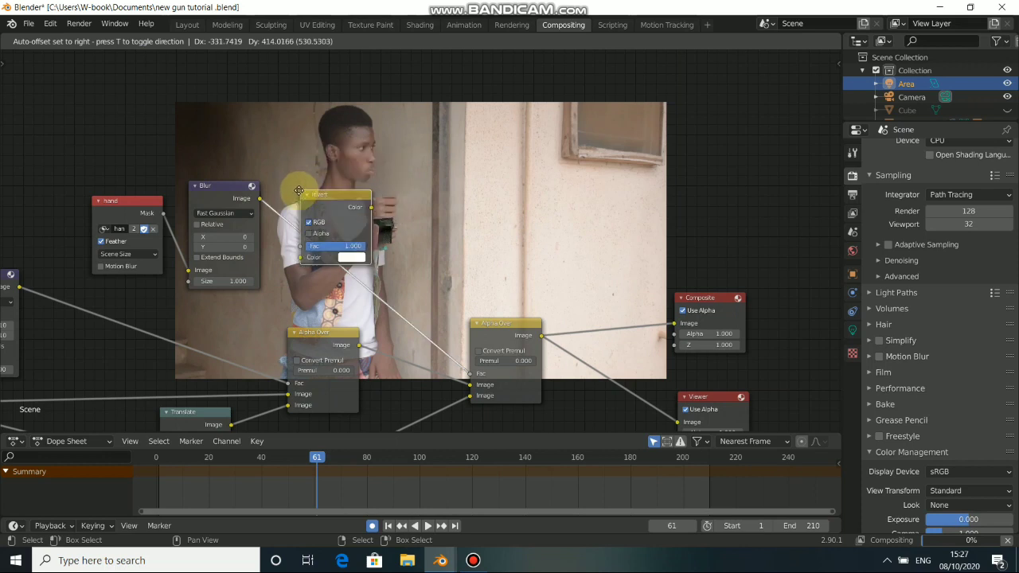
left_click(315, 230)
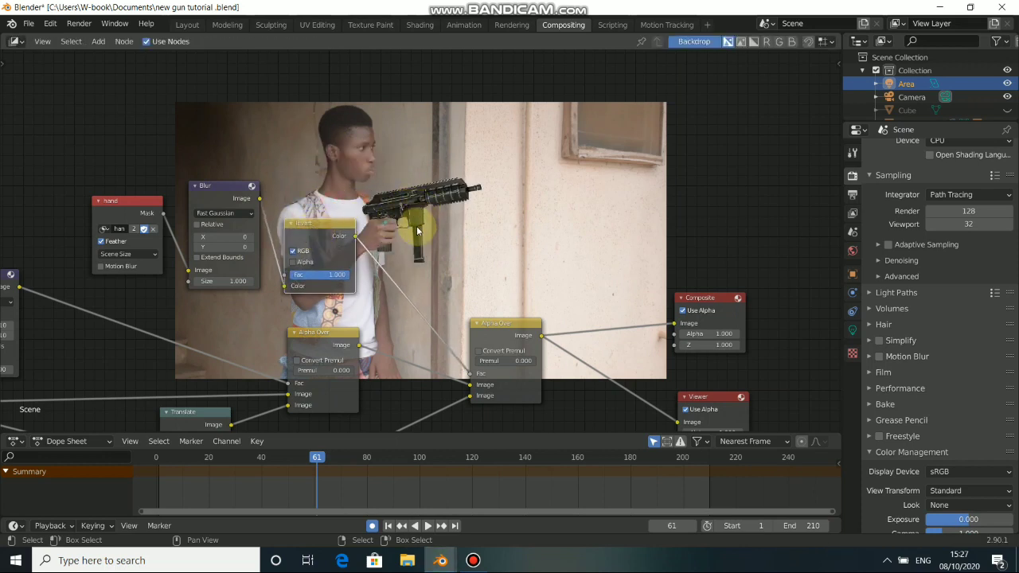
middle_click_drag(414, 226, 403, 226)
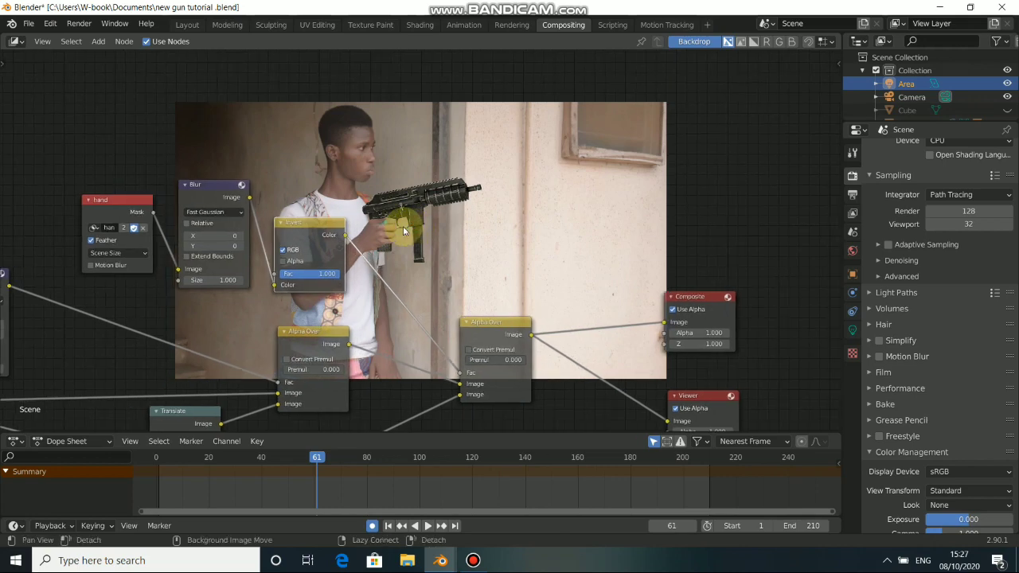
- Examine the hand over the rendered gun in the backdrop at several zoom levels
key("v")
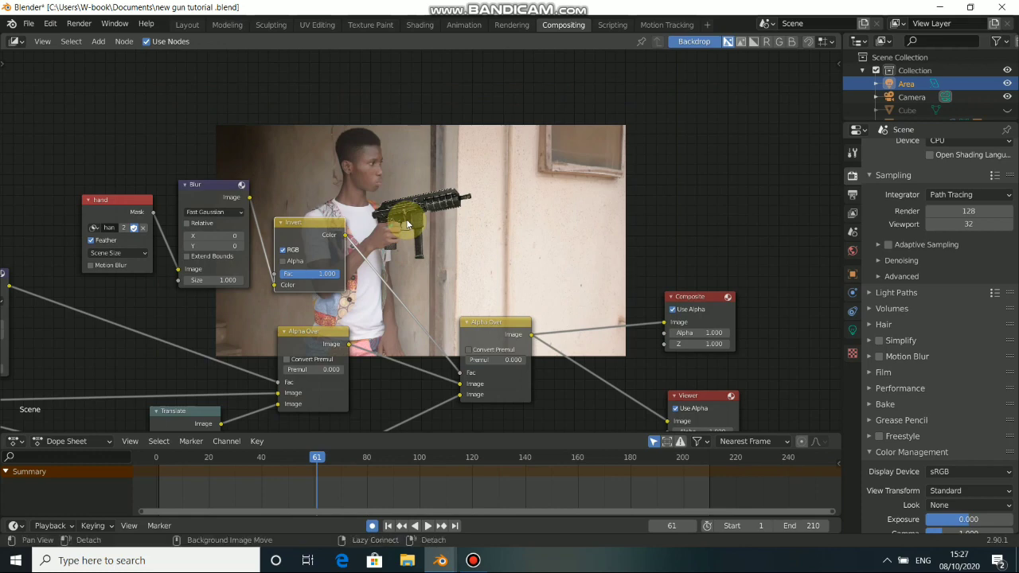
key("alt+v")
key("alt+v")
key("alt+v")
key("alt+v")
middle_click_drag(359, 209, 329, 233)
key("alt+v")
key("alt+v")
key("v")
key("v")
key("v")
key("v")
key("v")
key("v")
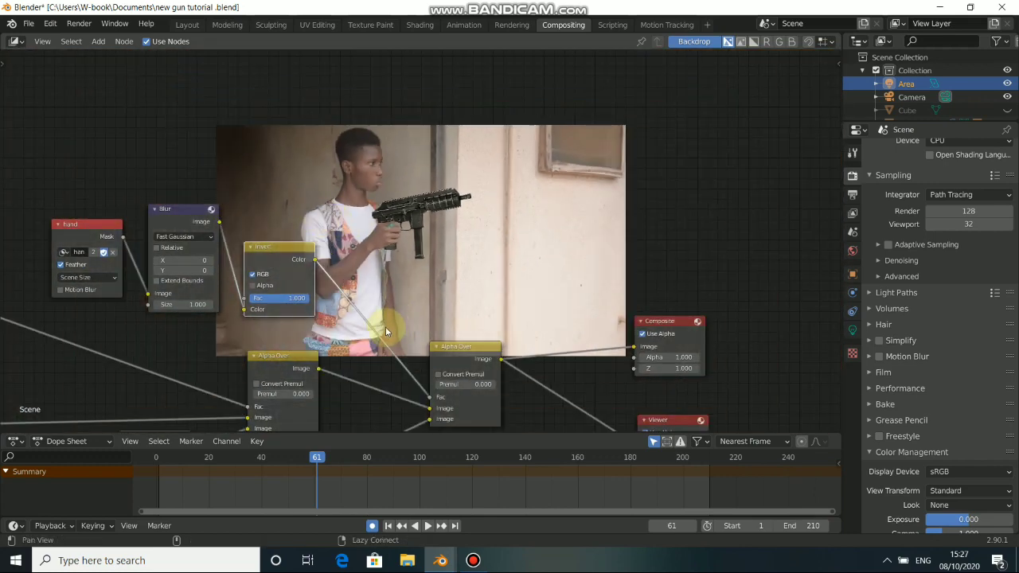
- Rearrange the first Alpha Over node and the Translate node to spread out the node layout
scroll(385, 326, "down", 4)
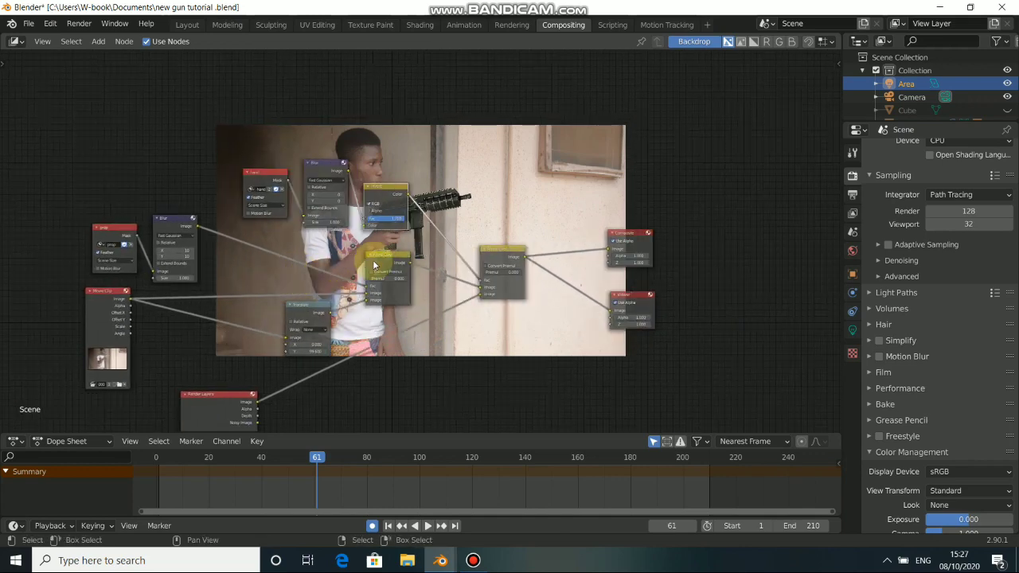
left_click_drag(390, 261, 383, 274)
left_click_drag(301, 303, 264, 309)
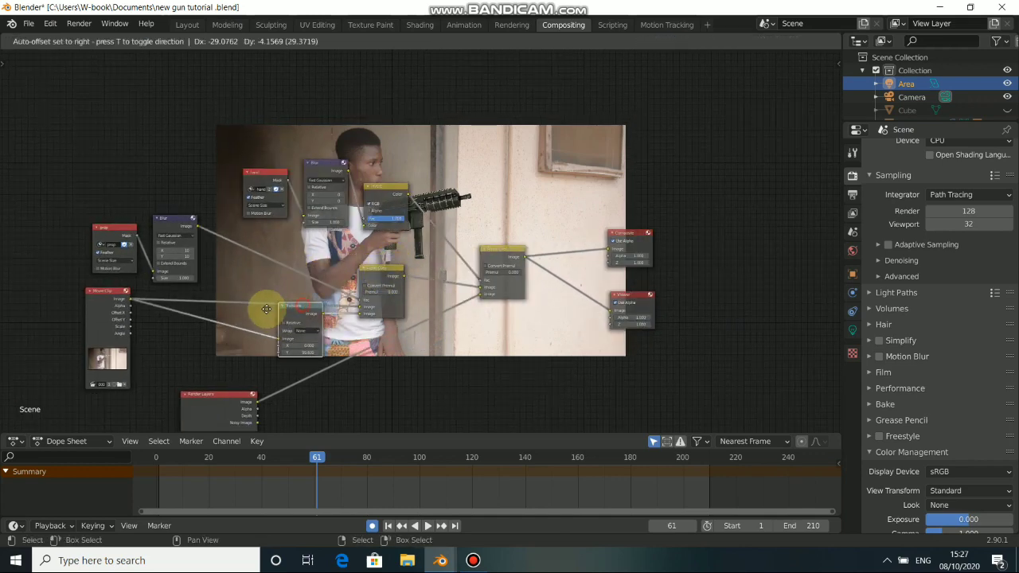
- Compare the backdrop previews of the first Alpha Over node, the movie clip and the final Alpha Over node
left_click(346, 285)
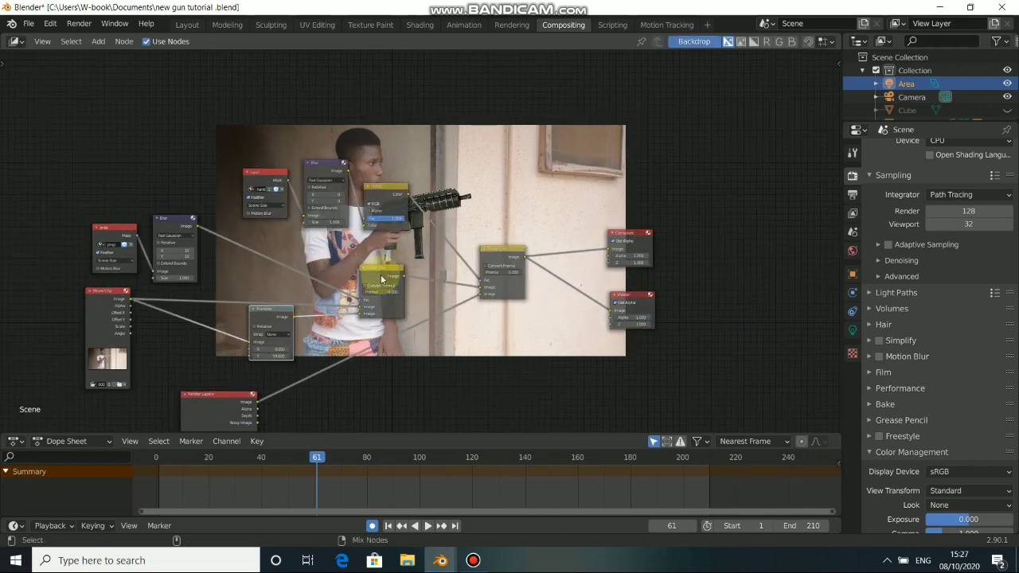
middle_click_drag(495, 186, 379, 245)
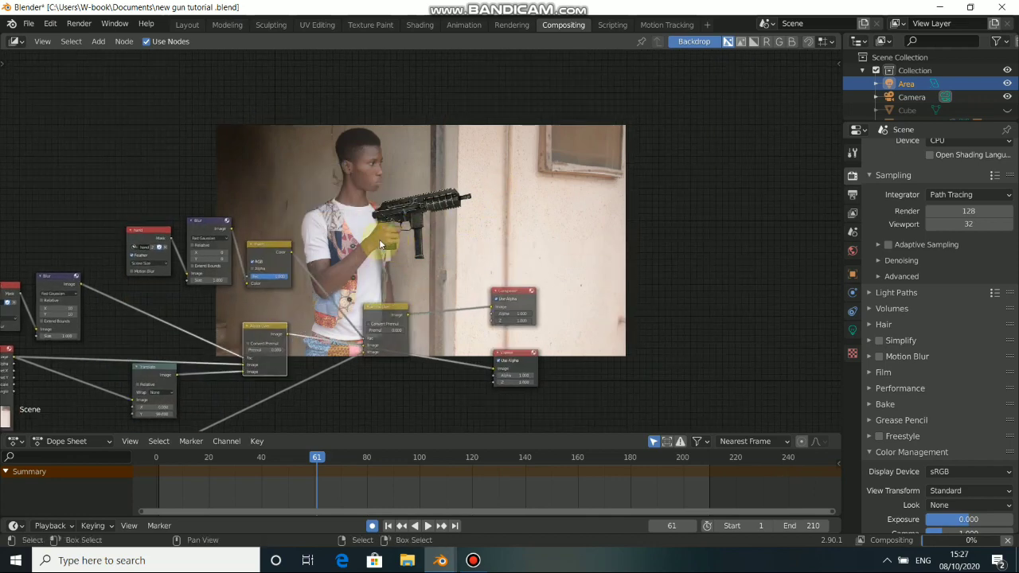
middle_click_drag(348, 285, 467, 249)
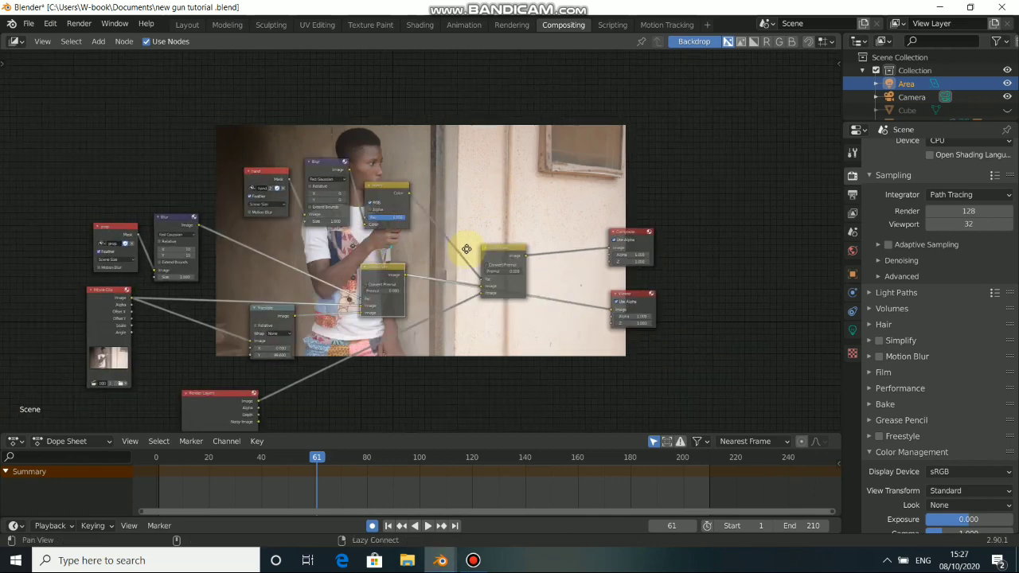
middle_click_drag(255, 277, 234, 292)
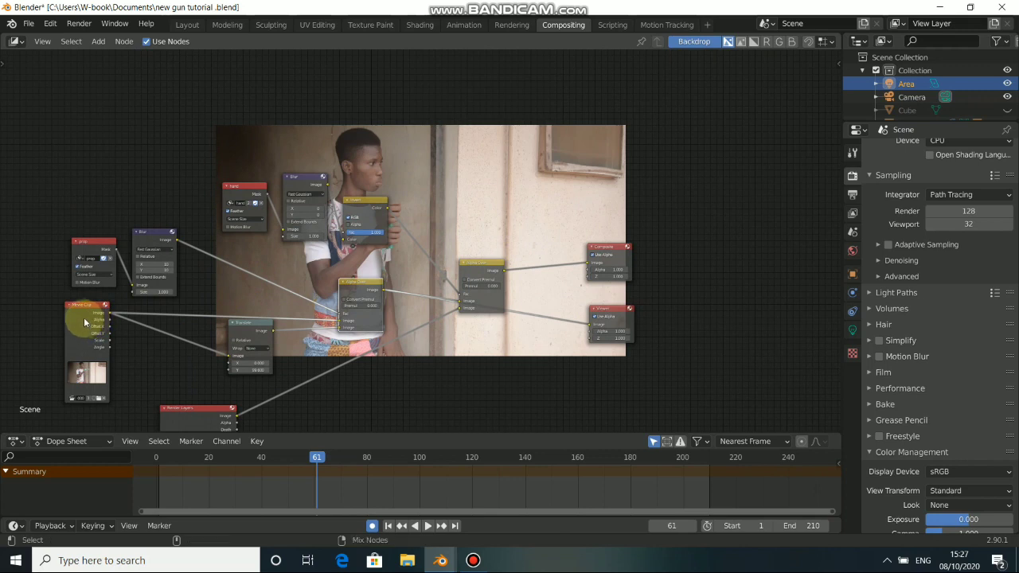
middle_click_drag(395, 242, 315, 245)
left_click(408, 273, "ctrl+shift")
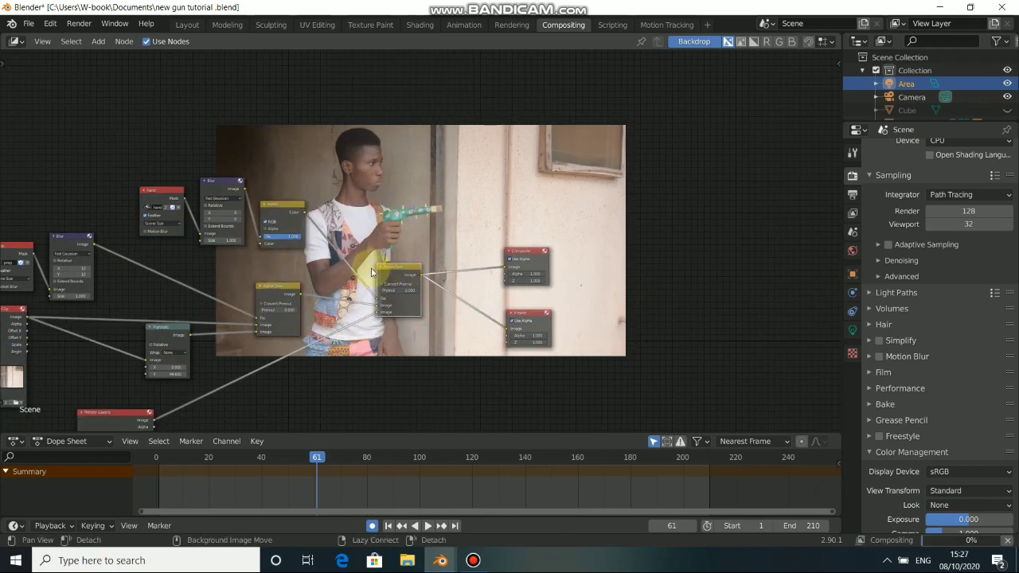
middle_click_drag(371, 272, 499, 215)
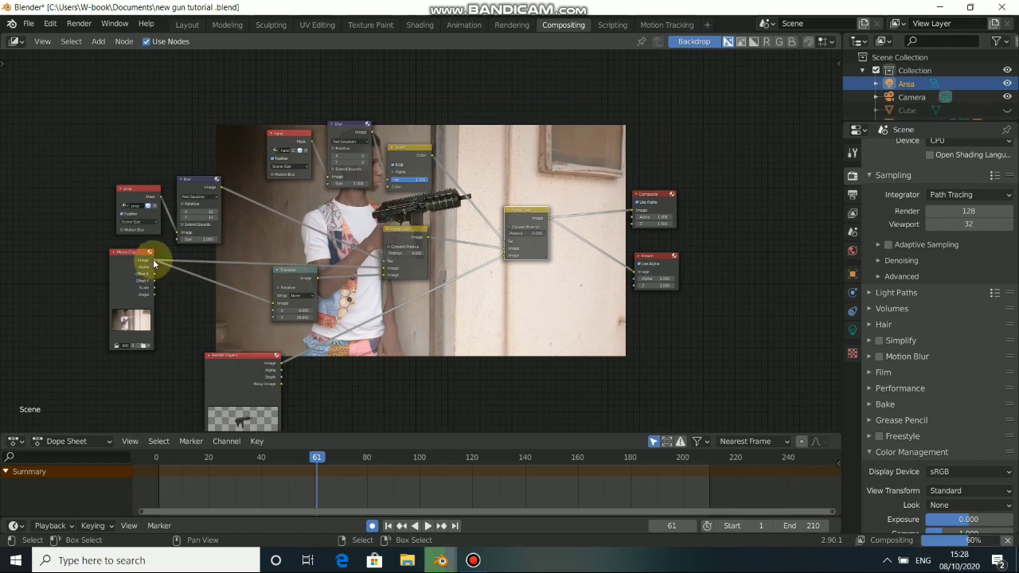
- Connect the Movie Clip node's Image output to the upper Image input of the final Alpha Over node
left_click_drag(153, 259, 505, 249)
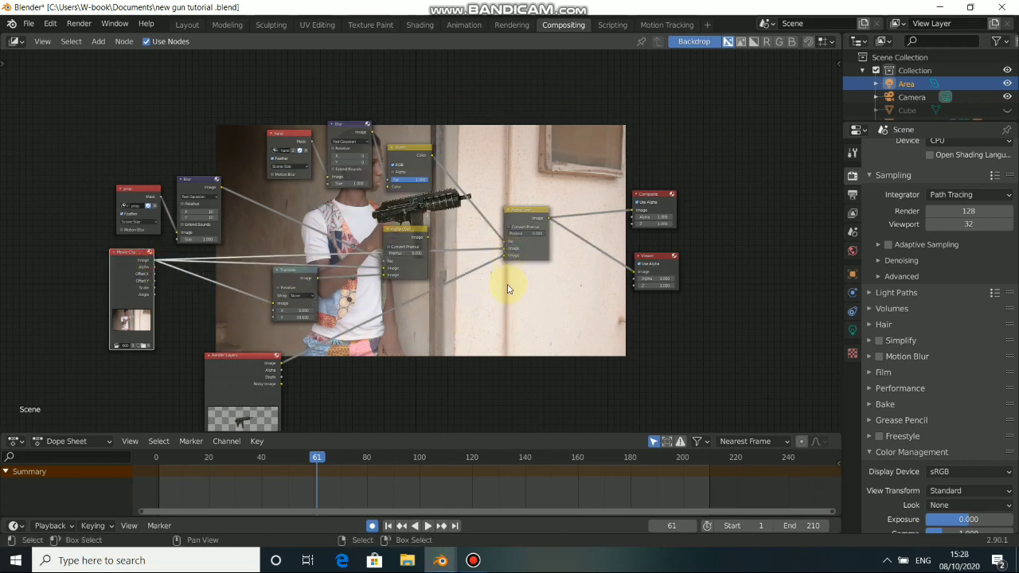
middle_click_drag(527, 179, 376, 243)
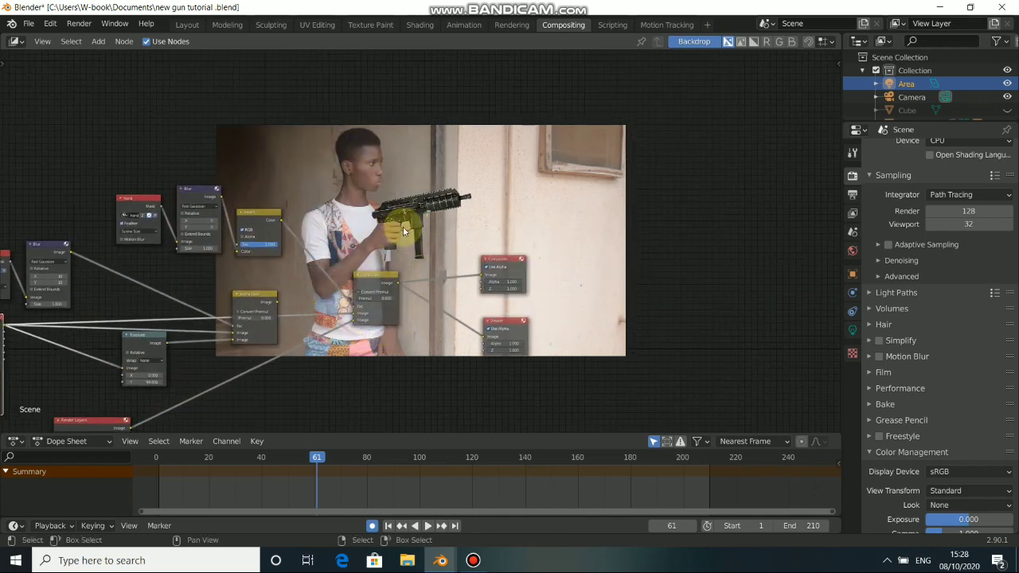
- Set the hand mask Blur node's X and Y sizes to 2 and move the final Alpha Over node lower
left_click(216, 220)
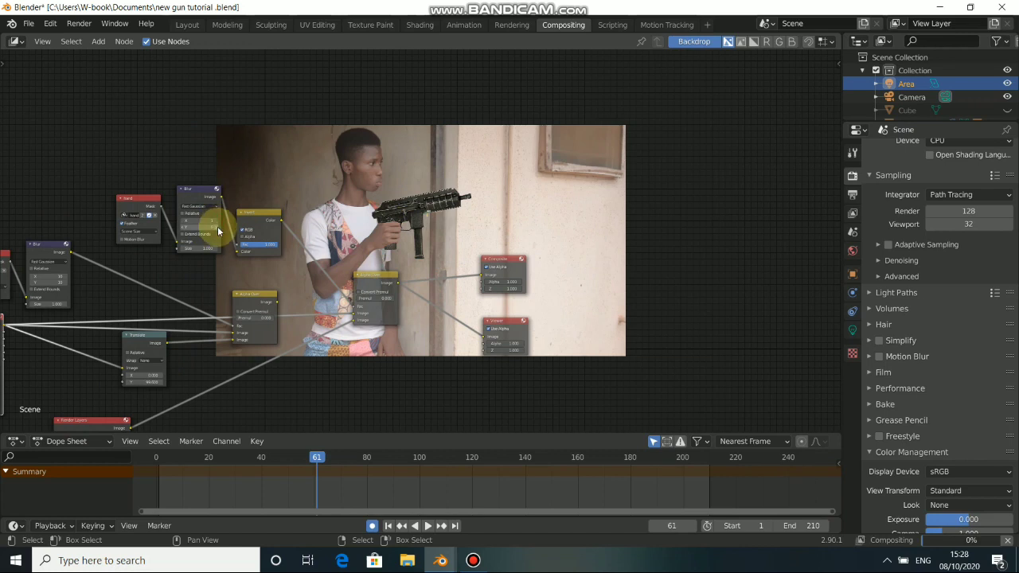
left_click(218, 226)
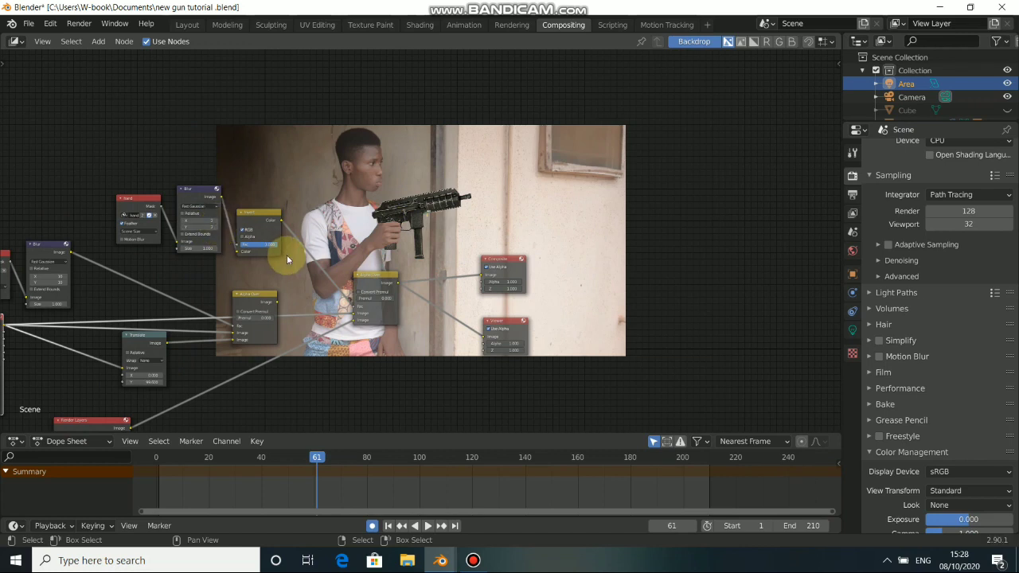
left_click_drag(302, 281, 368, 264, "alt")
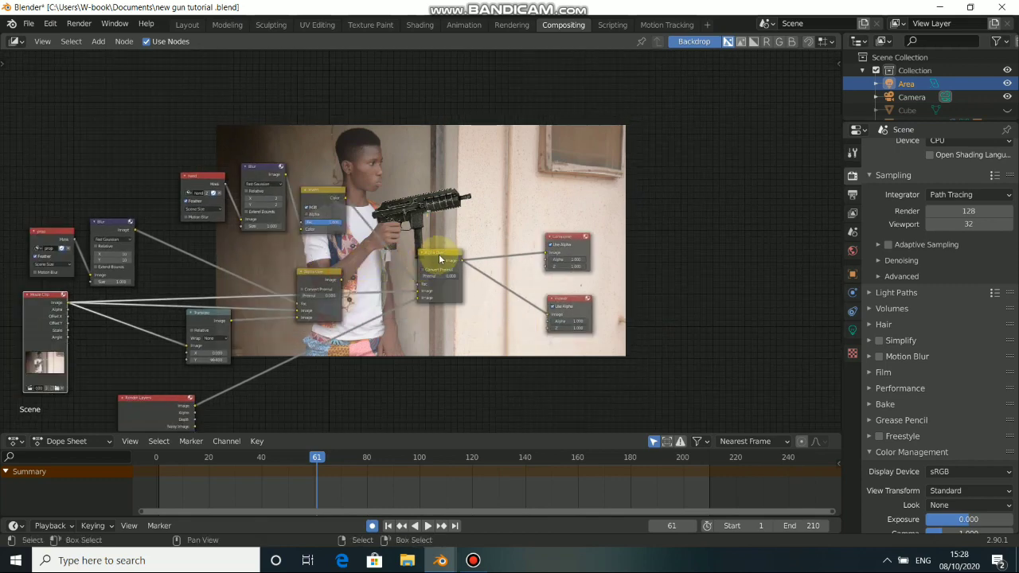
left_click_drag(439, 254, 435, 312)
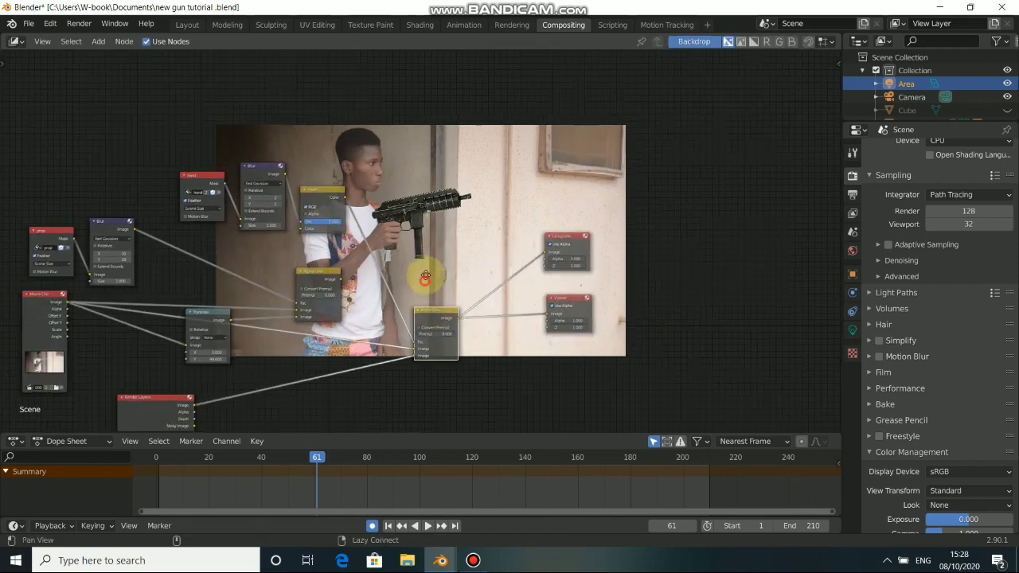
left_click_drag(420, 244, 438, 225, "alt")
left_click_drag(420, 259, 417, 249, "alt")
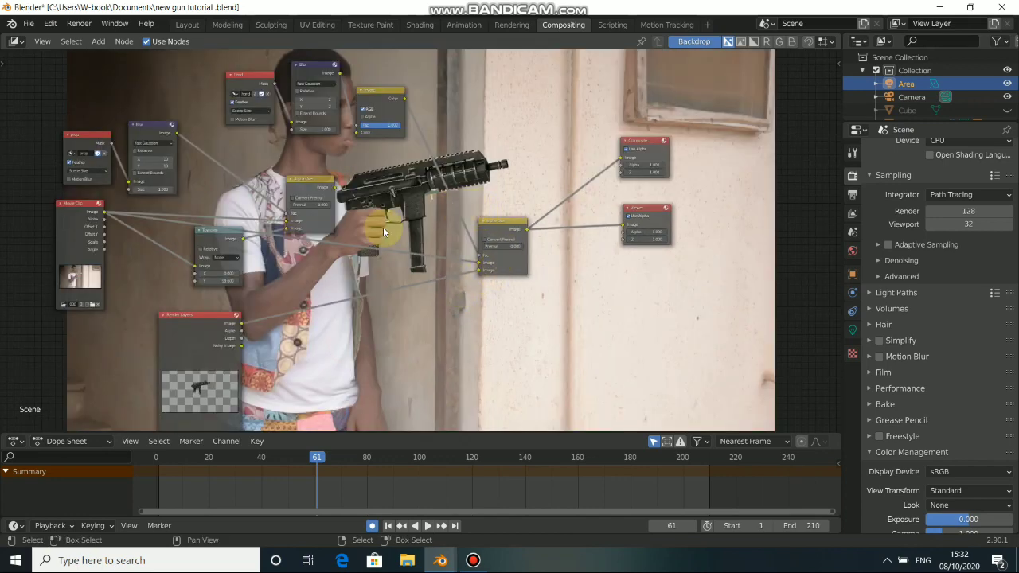
left_click_drag(383, 227, 344, 220, "alt")
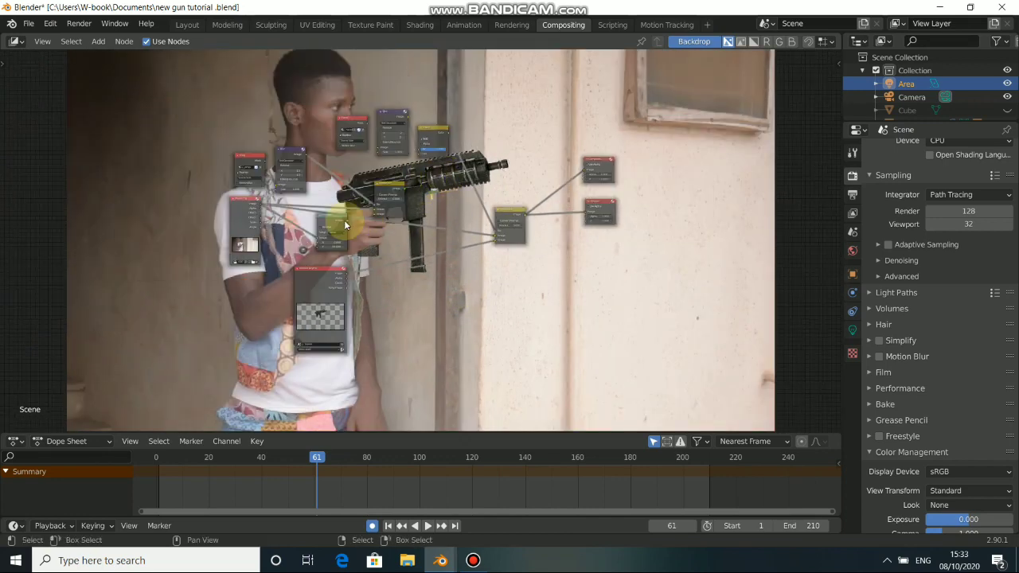
- Move the Movie Clip node away from the other nodes and duplicate it, placing the copy below the original
left_click_drag(239, 223, 151, 228)
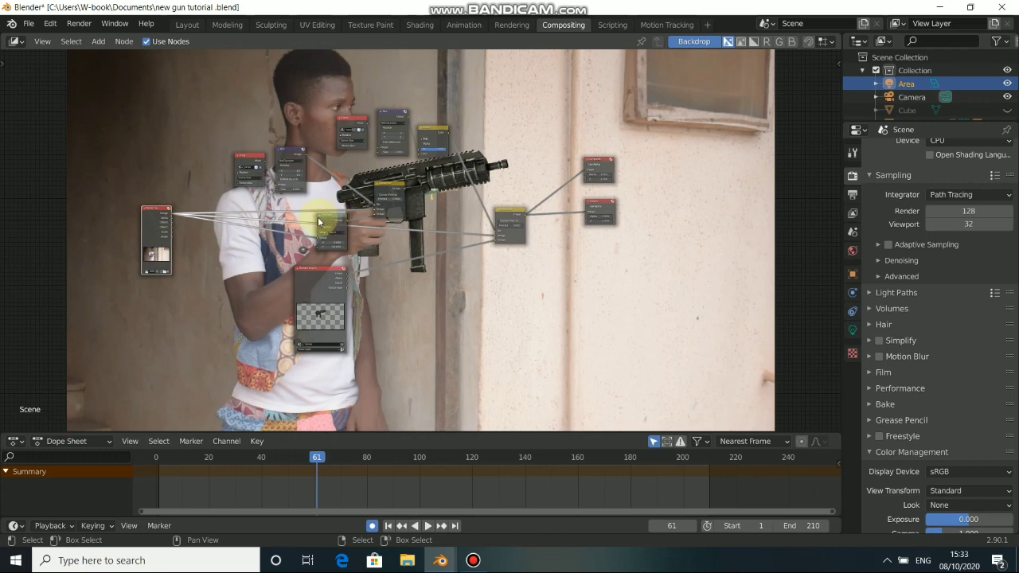
middle_click_drag(209, 252, 238, 238)
key("shift+d")
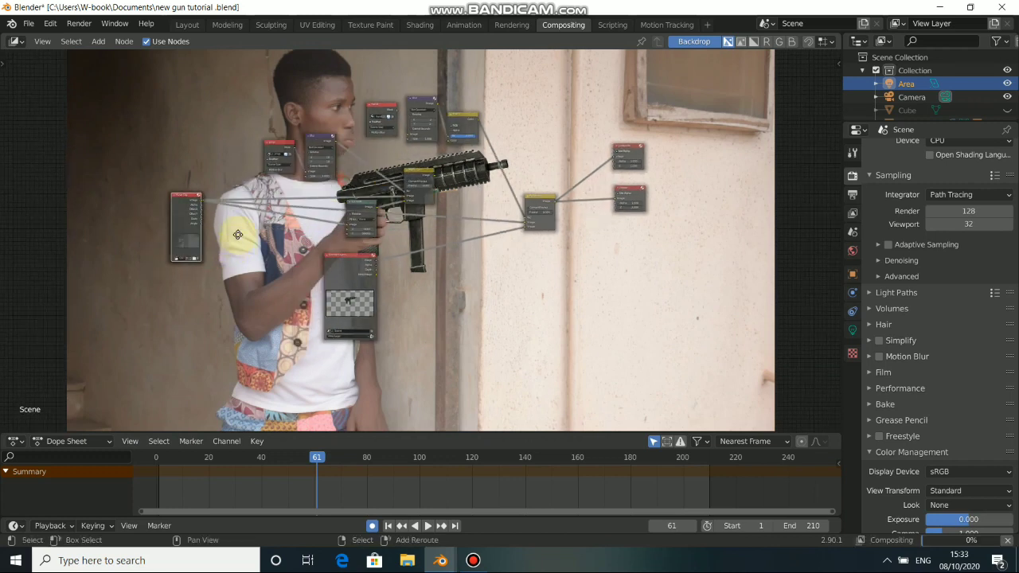
left_click(242, 312)
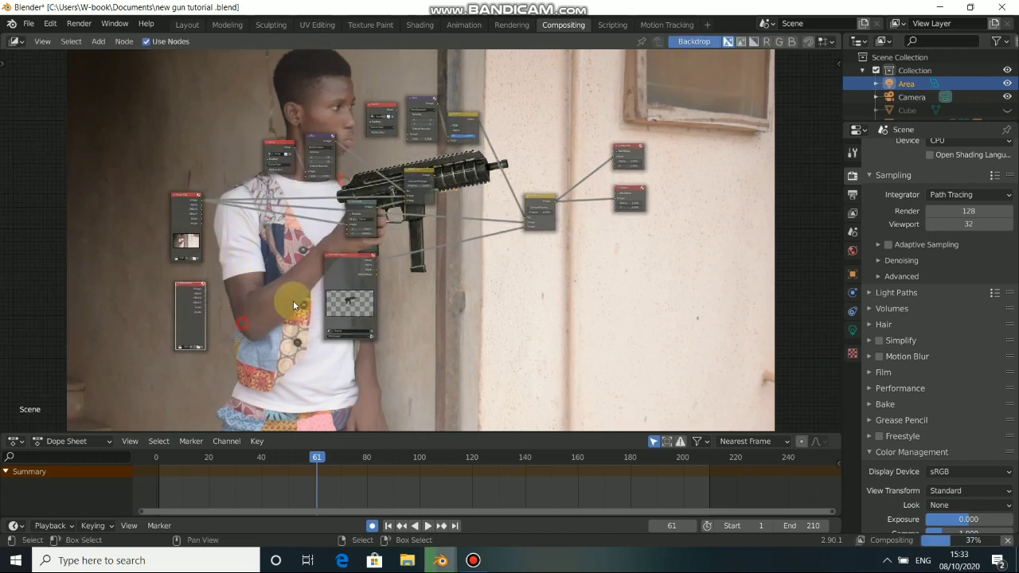
scroll(455, 203, "up", 2)
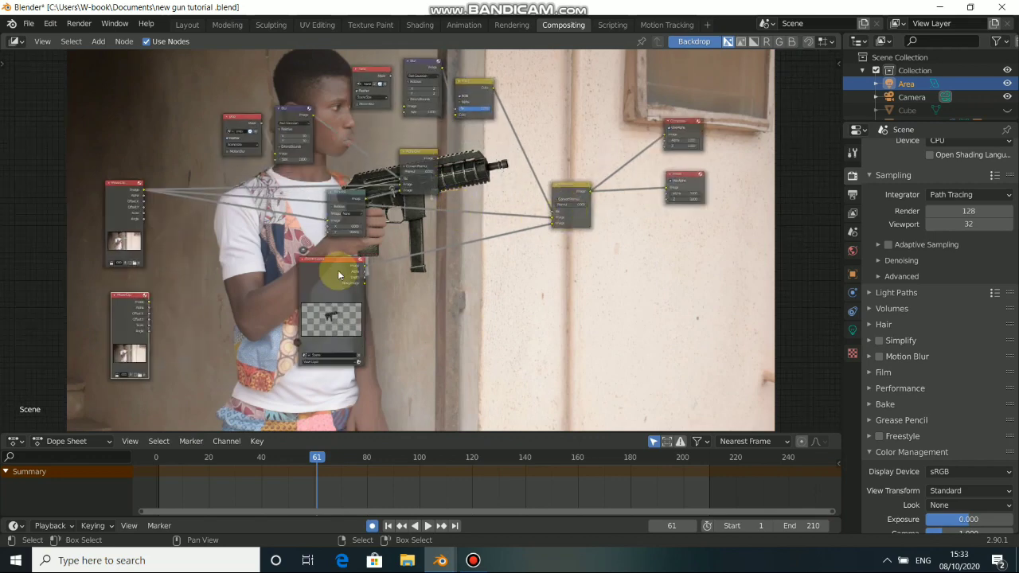
- Disconnect the Render Layers node from the final Alpha Over node and move Render Layers lower
left_click_drag(337, 273, 357, 307)
left_click_drag(551, 227, 530, 279)
left_click_drag(363, 291, 355, 351)
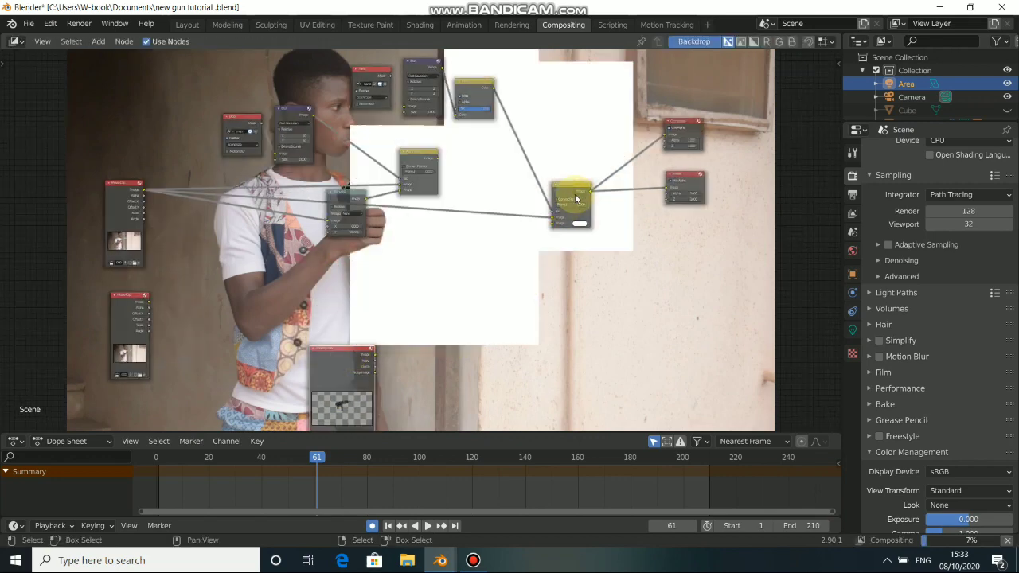
- Rearrange both Alpha Over nodes and the duplicate Movie Clip, and reconnect Translate's Image output to the first Alpha Over's lower Image input
left_click_drag(576, 199, 532, 204)
left_click_drag(415, 149, 414, 221)
left_click_drag(133, 308, 148, 303)
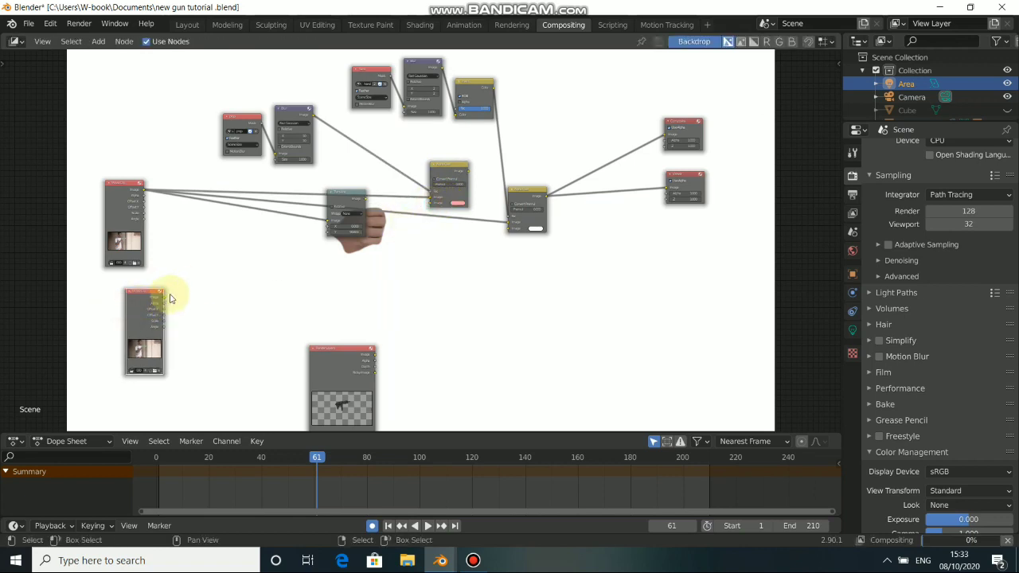
left_click_drag(363, 204, 431, 203)
- Feed the first Alpha Over into the second one's upper Image input and the duplicate Movie Clip into its lower Image input
left_click_drag(471, 173, 516, 154)
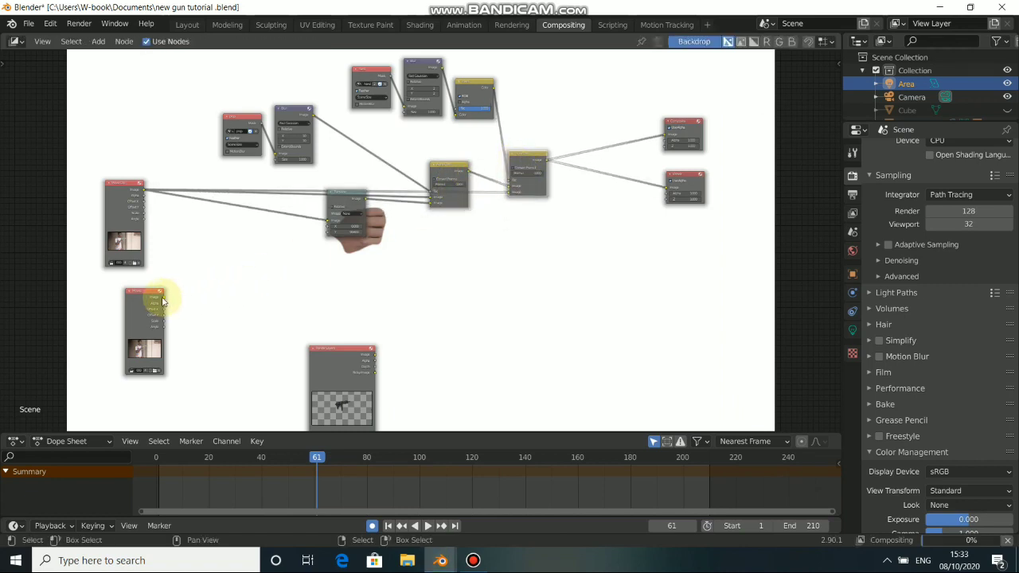
left_click_drag(163, 295, 518, 196)
left_click_drag(520, 159, 521, 167)
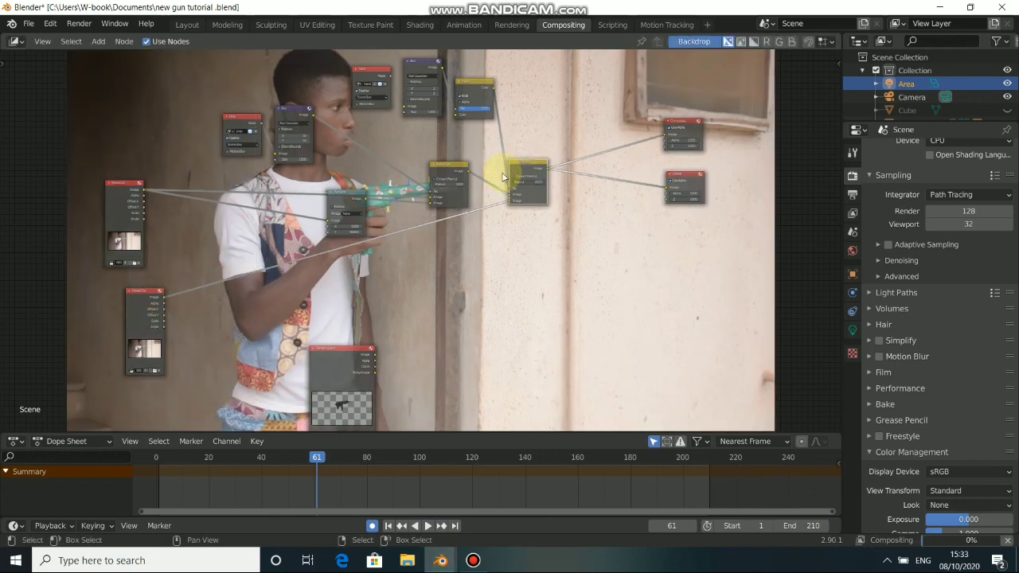
- Connect the hand mask Blur output directly to the second Alpha Over node's Fac input, bypassing the Invert node
left_click_drag(475, 82, 474, 92)
left_click_drag(478, 143, 378, 173, "alt")
left_click_drag(136, 229, 298, 215, "alt")
scroll(298, 216, "up", 5)
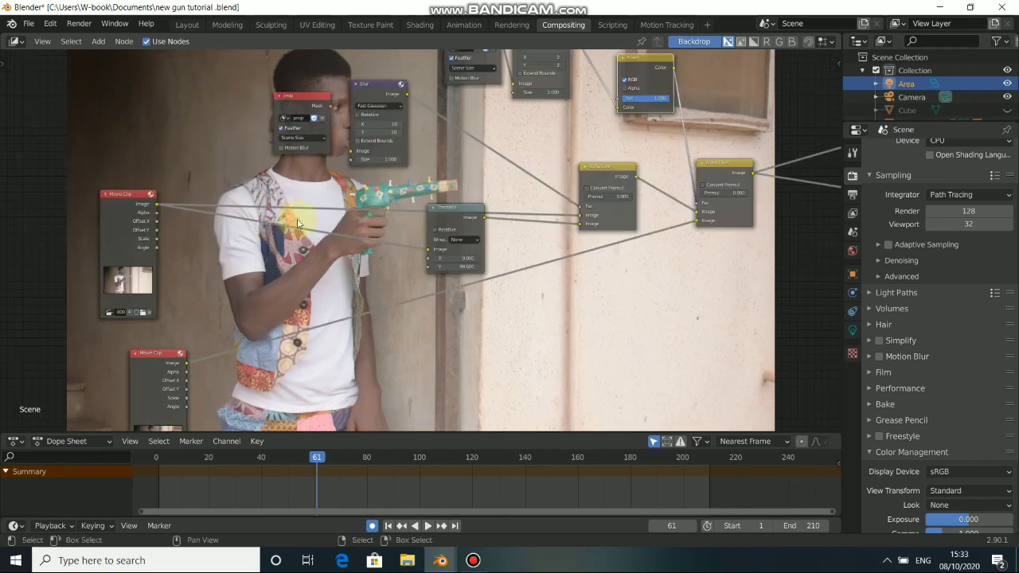
scroll(430, 238, "down", 5)
left_click_drag(539, 211, 433, 246, "alt")
left_click_drag(468, 157, 500, 247)
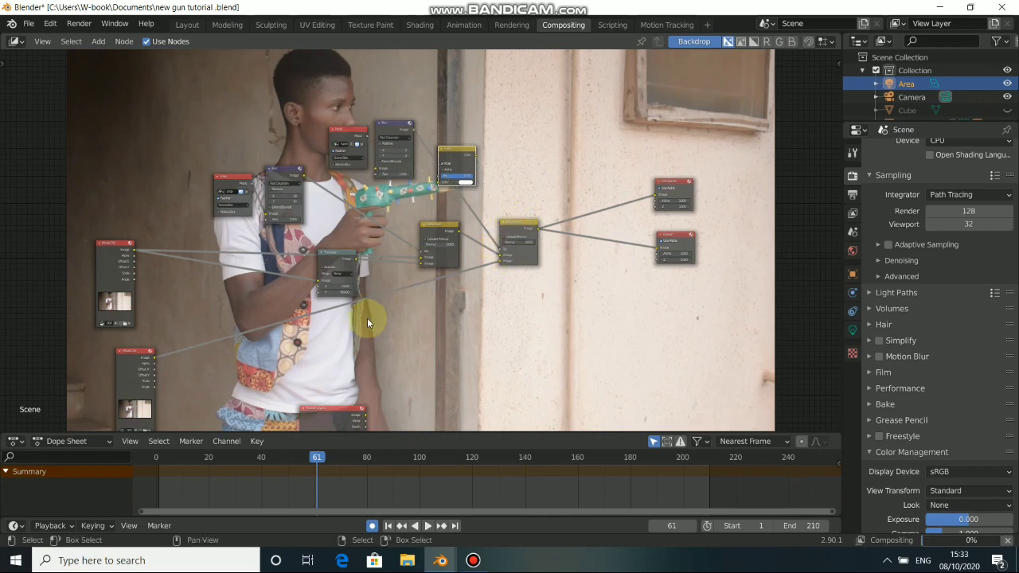
left_click_drag(382, 278, 277, 320, "alt")
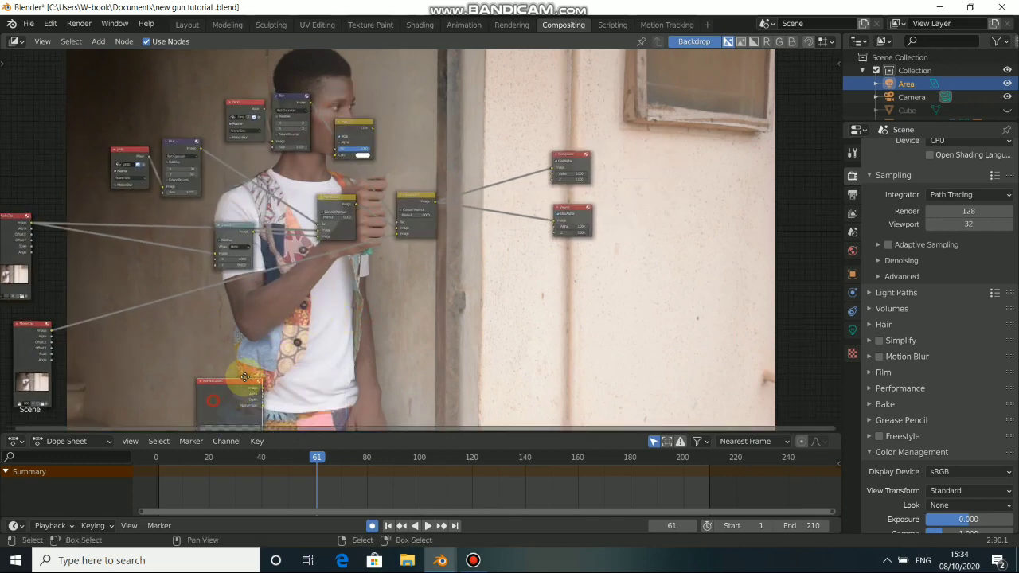
- Bring Render Layers closer, duplicate the second Alpha Over node and insert the copy before the Composite and Viewer nodes
left_click_drag(245, 376, 378, 300)
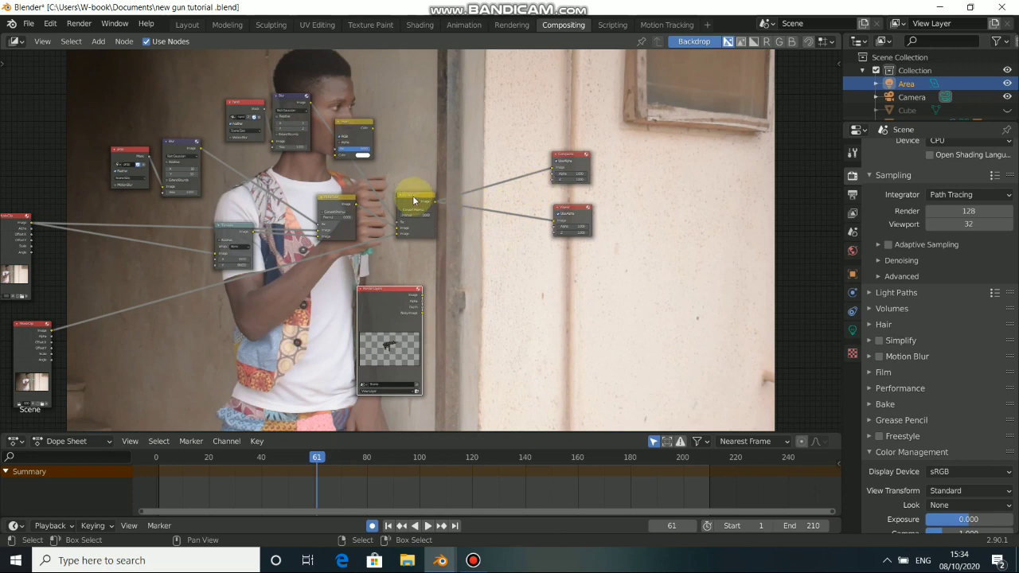
left_click_drag(413, 200, 408, 205)
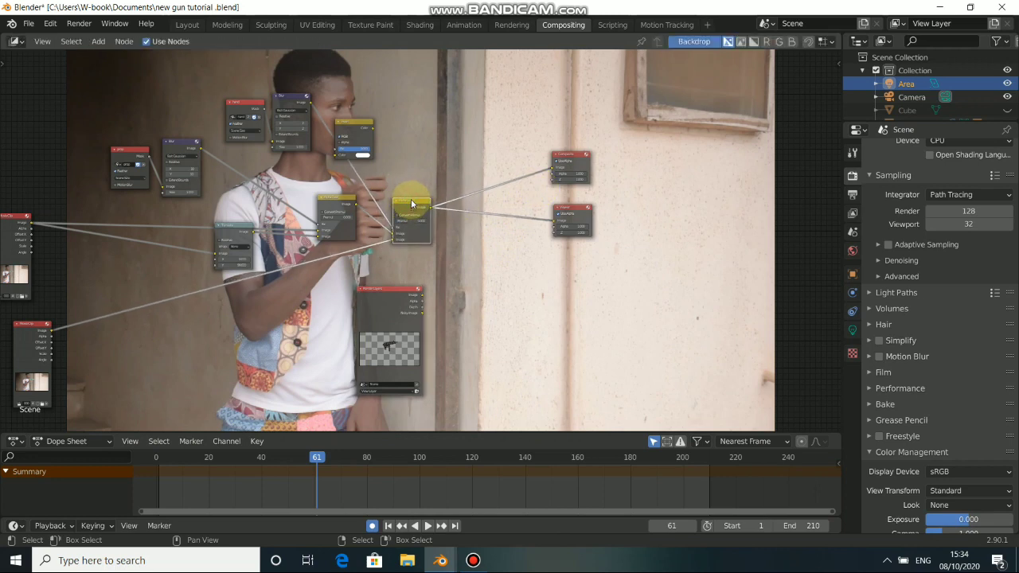
key("shift+d")
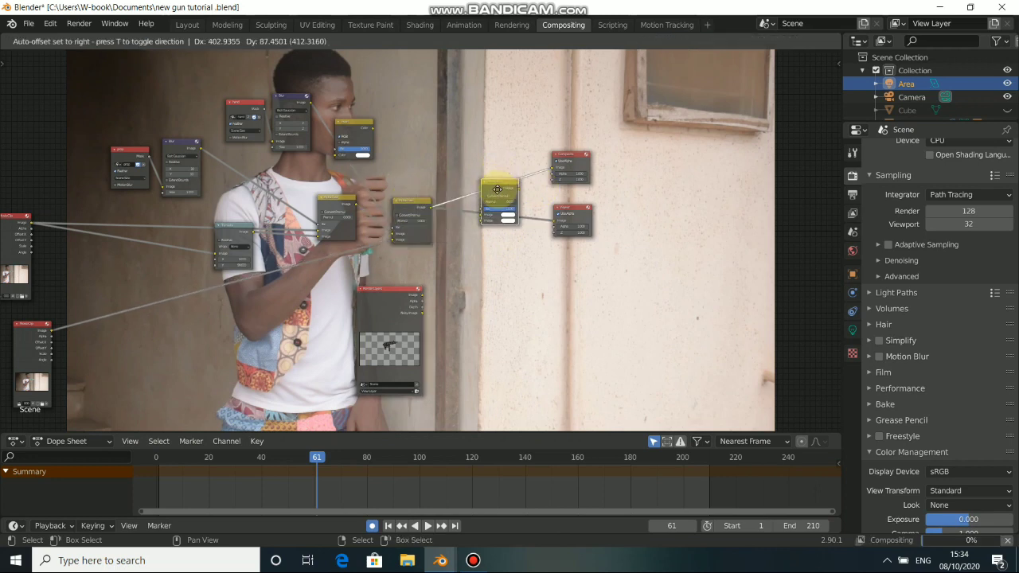
left_click(506, 203)
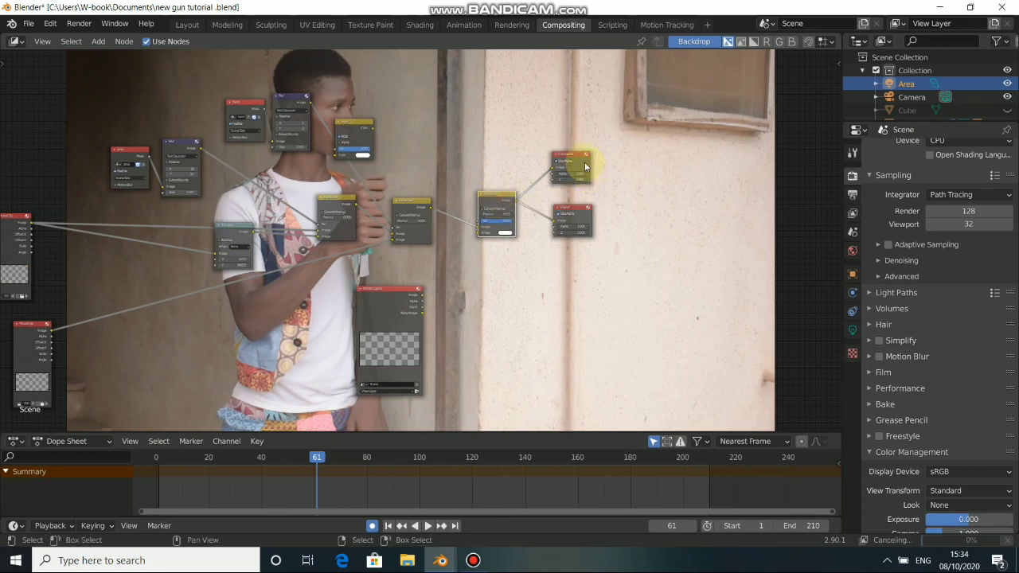
- Connect the Render Layers Image output to the new Alpha Over's lower Image input and move Render Layers out of the way
left_click_drag(398, 312, 480, 236)
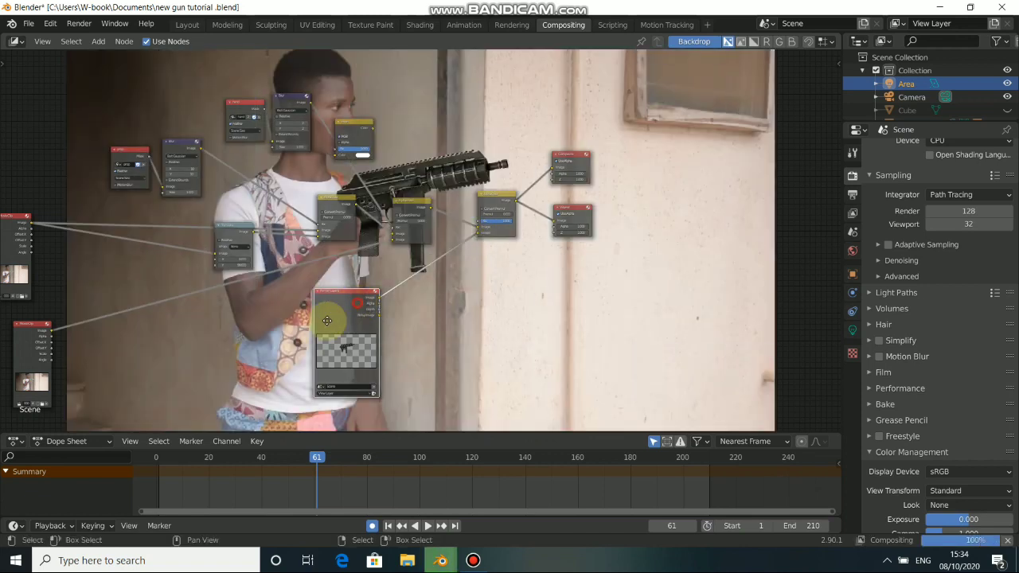
left_click_drag(328, 321, 289, 344)
middle_click_drag(434, 274, 421, 298)
- Connect the hand mask Blur output to the new Alpha Over's Fac input and insert the Invert node into that link
left_click_drag(346, 146, 374, 127)
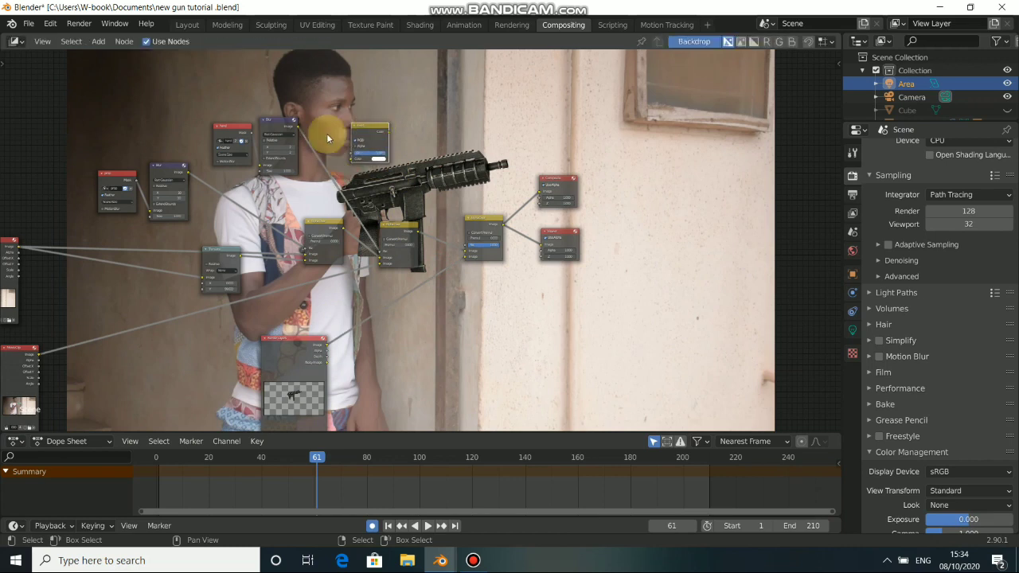
left_click_drag(296, 125, 462, 246)
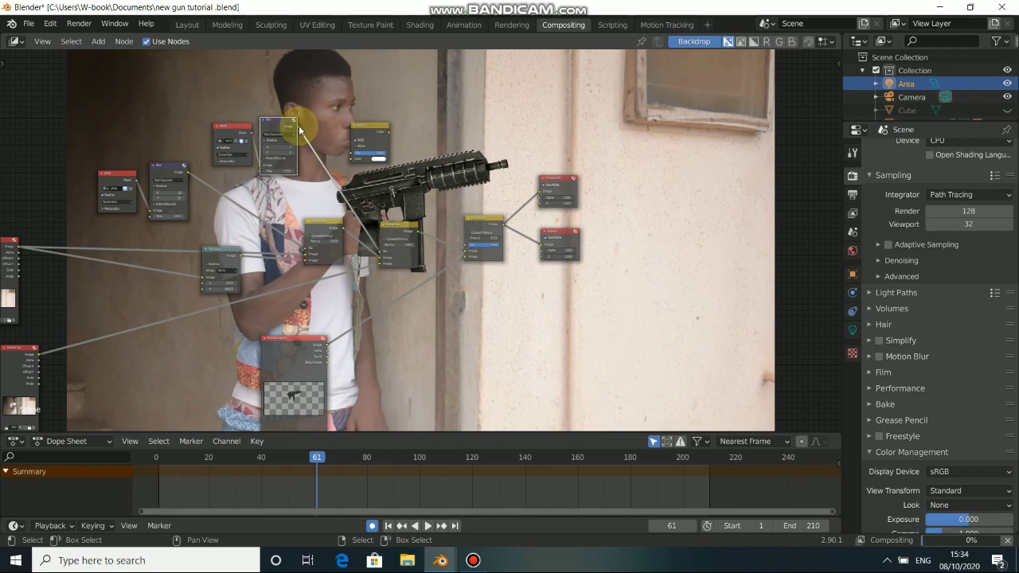
left_click_drag(299, 125, 462, 245)
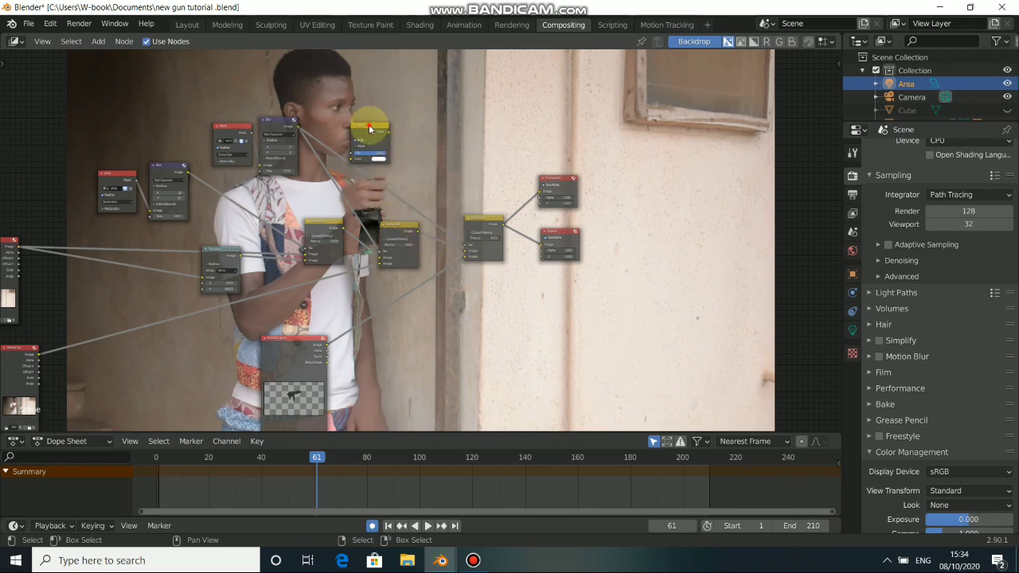
left_click_drag(369, 124, 370, 160)
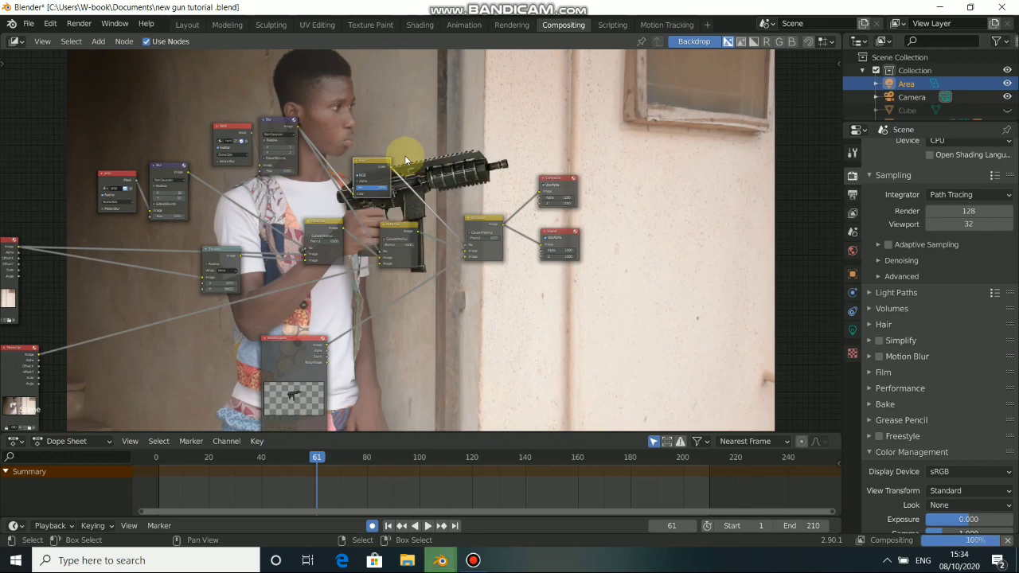
- Examine how the hand overlaps the rendered gun in the backdrop at close and full-frame zoom
middle_click_drag(404, 155, 385, 229)
key("alt+v")
key("alt+v")
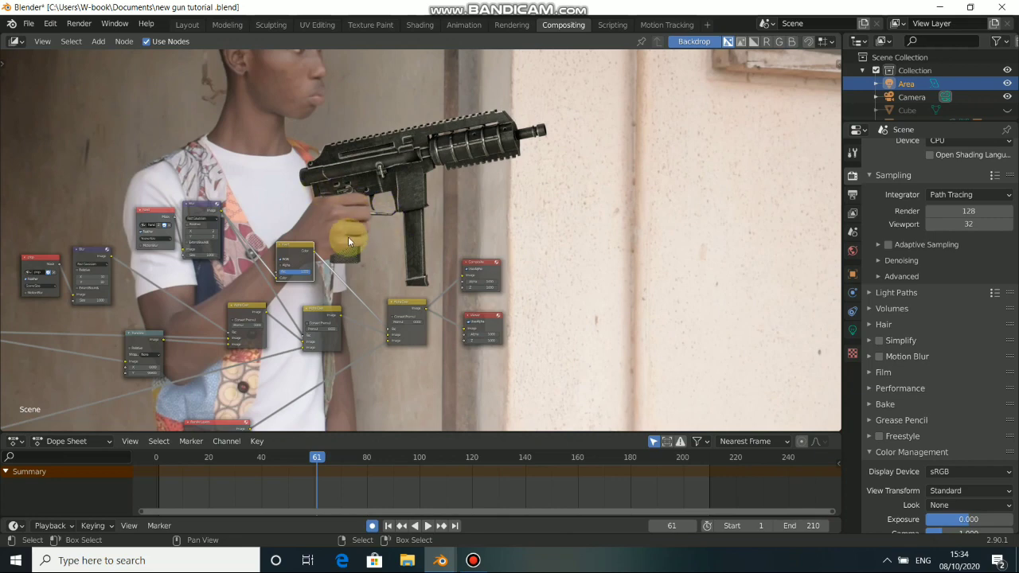
key("alt+v")
key("alt+v")
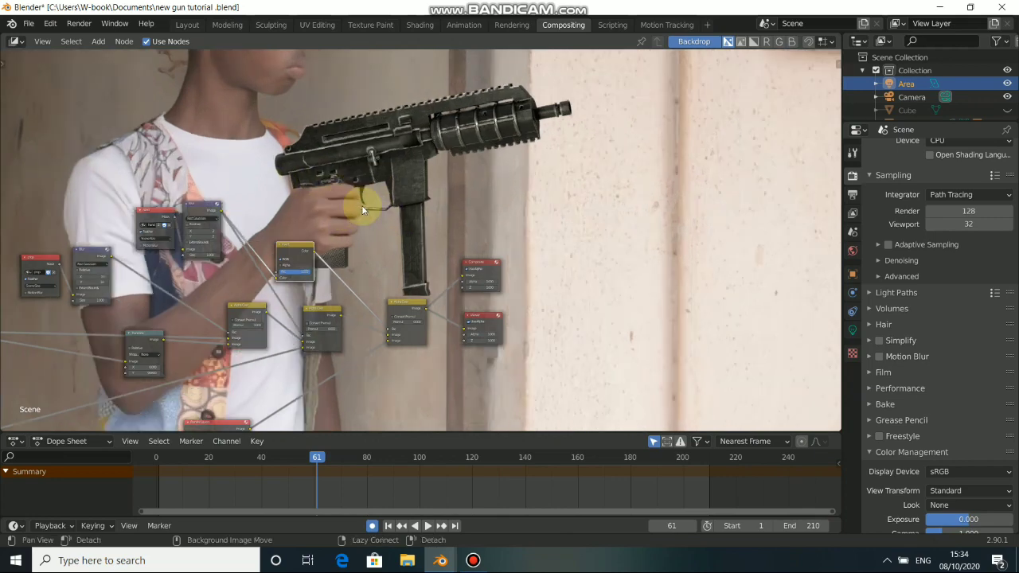
key("v")
key("v")
key("v")
key("v")
key("v")
key("v")
key("v")
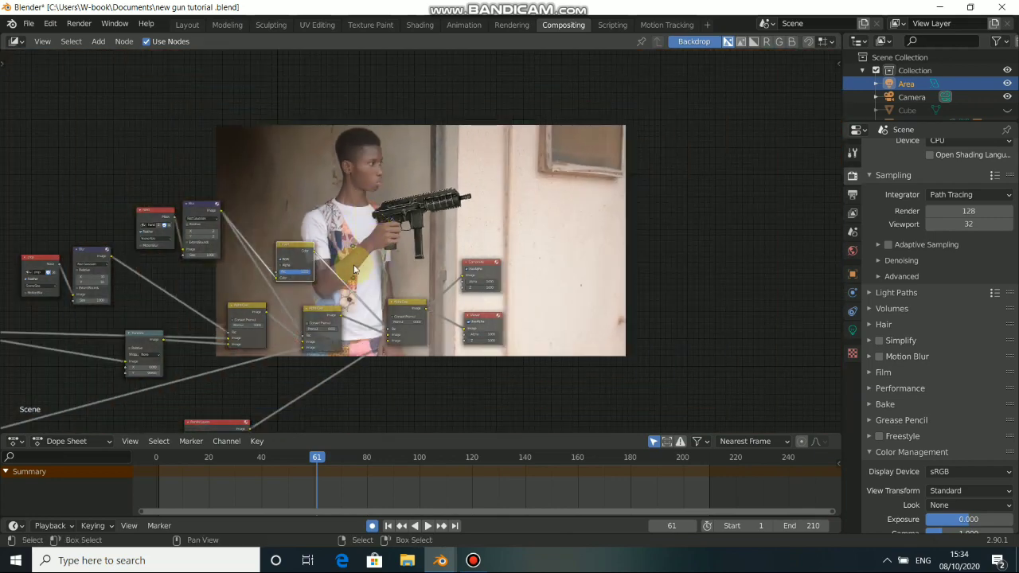
- Spread out the Movie Clip, Render Layers, Translate and first Alpha Over nodes to tidy the node layout
middle_click_drag(239, 318, 444, 179)
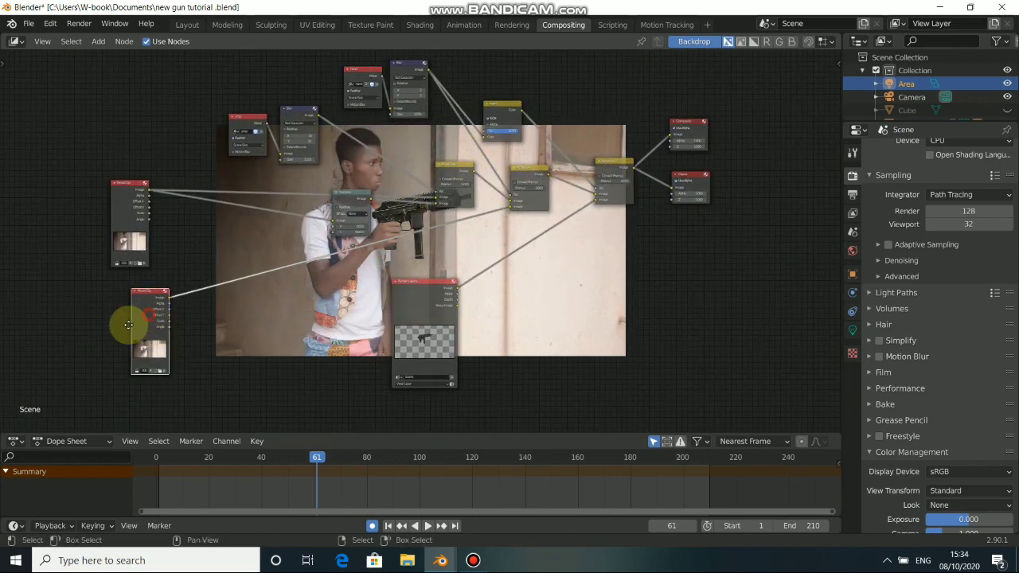
left_click_drag(129, 326, 115, 318)
left_click_drag(443, 309, 314, 366)
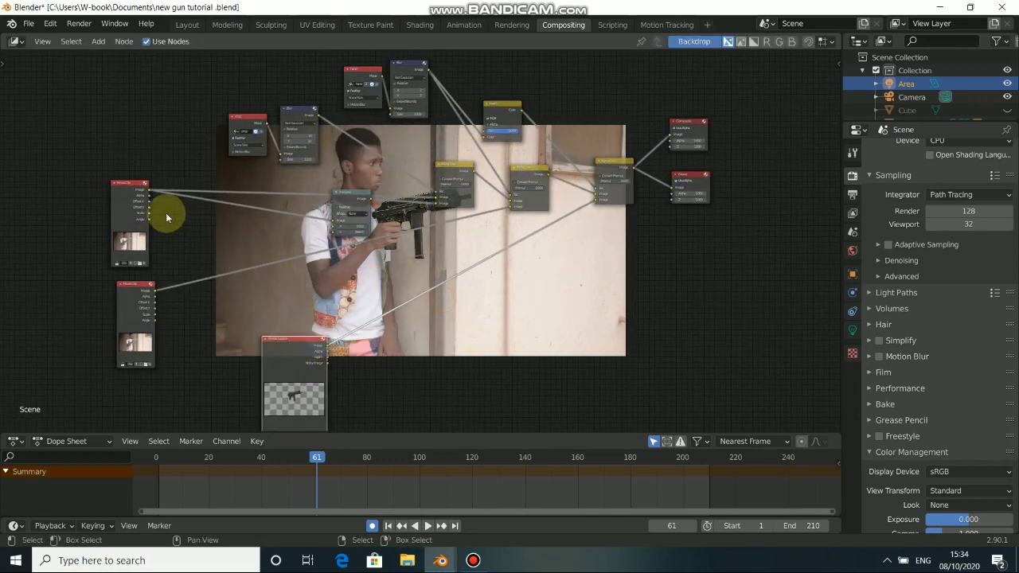
left_click_drag(141, 211, 136, 223)
left_click_drag(332, 195, 256, 201)
left_click_drag(442, 169, 371, 182)
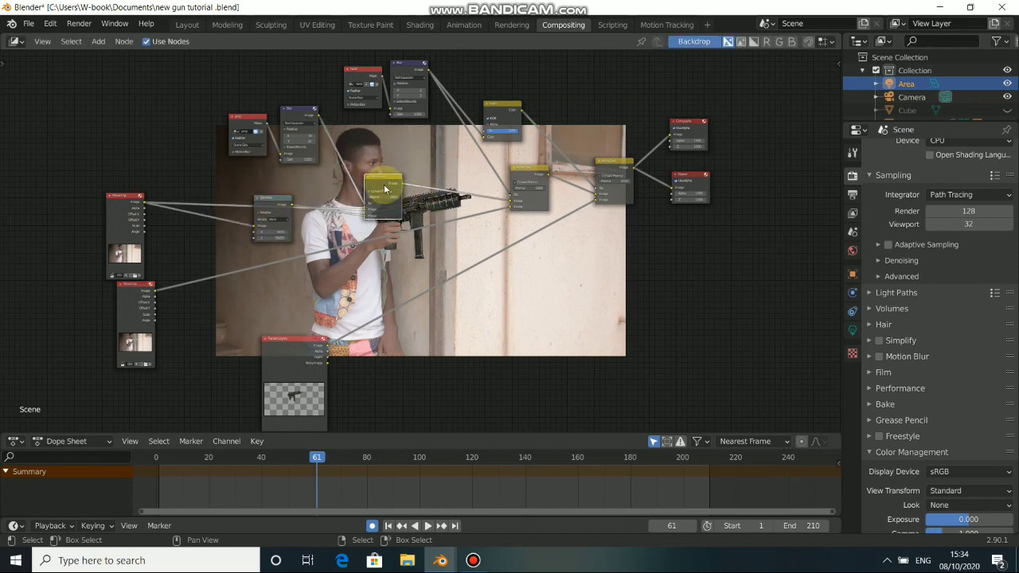
- Preview the first Alpha Over node's output in the backdrop and inspect the area around the hand up close
left_click(472, 207)
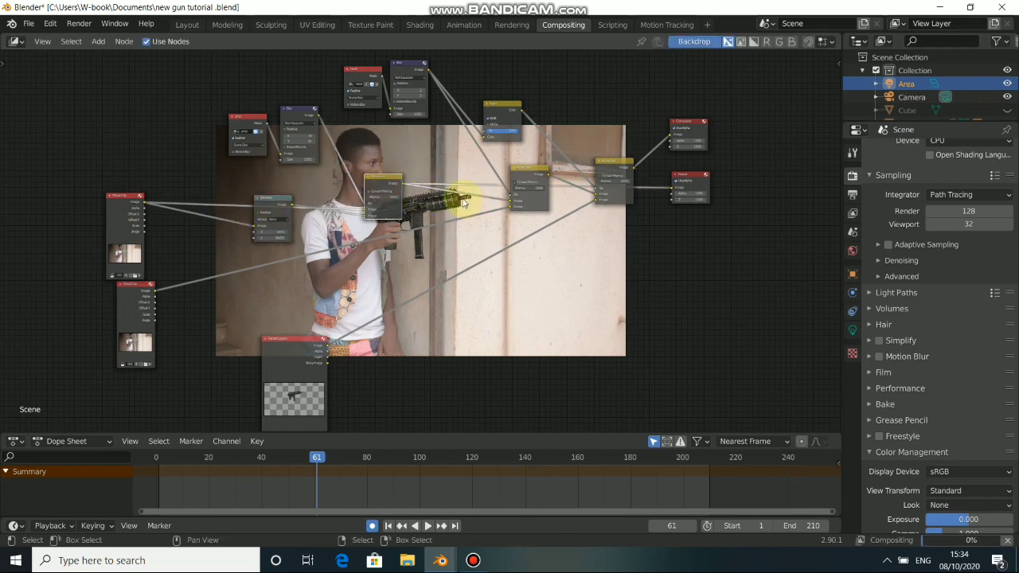
middle_click_drag(451, 198, 363, 265)
middle_click_drag(476, 147, 402, 228)
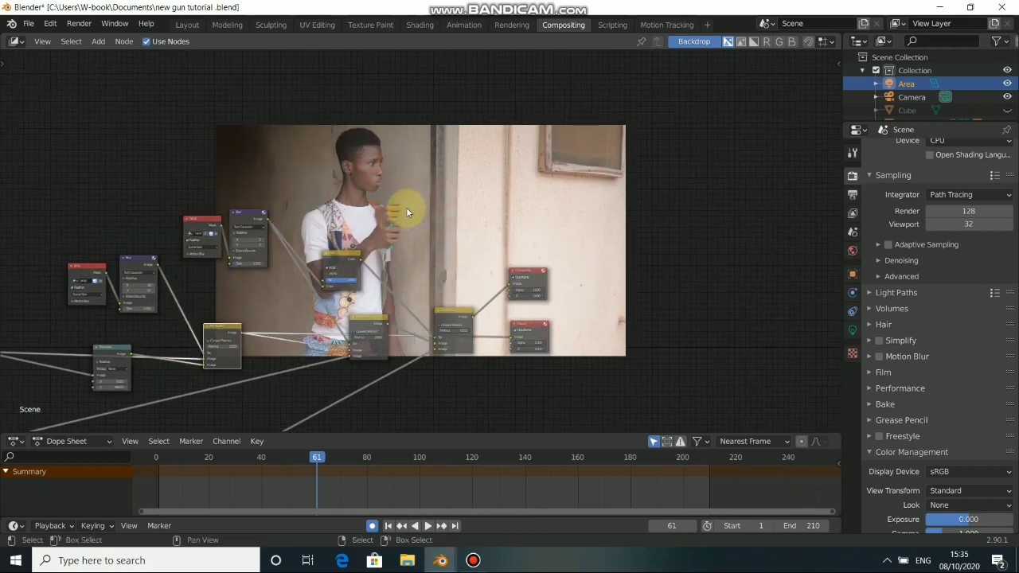
key("alt+v")
key("alt+v")
key("alt+v")
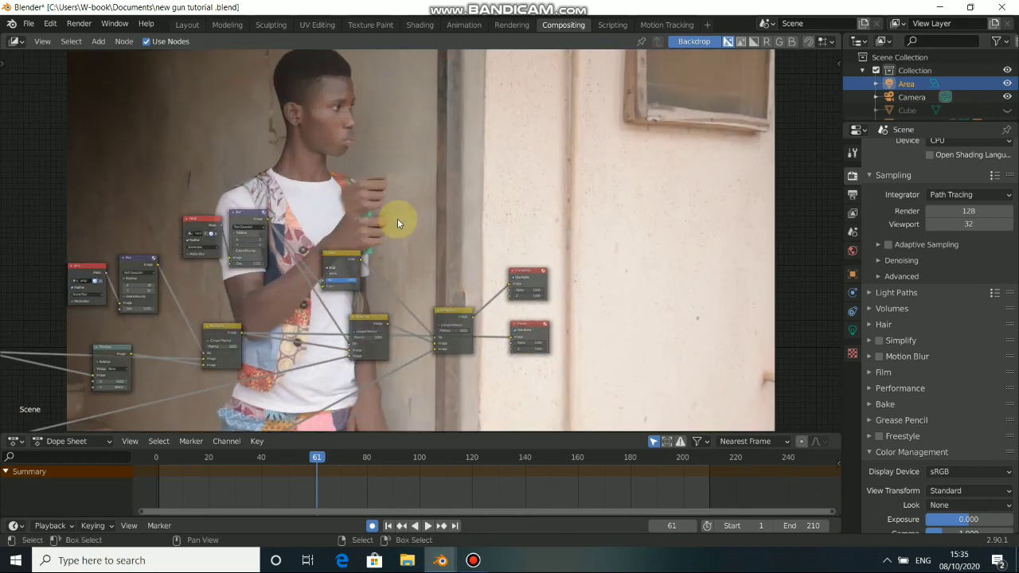
- Space the second Alpha Over node away from the final one and preview the final Alpha Over's output in the backdrop
left_click_drag(385, 299, 391, 216, "alt")
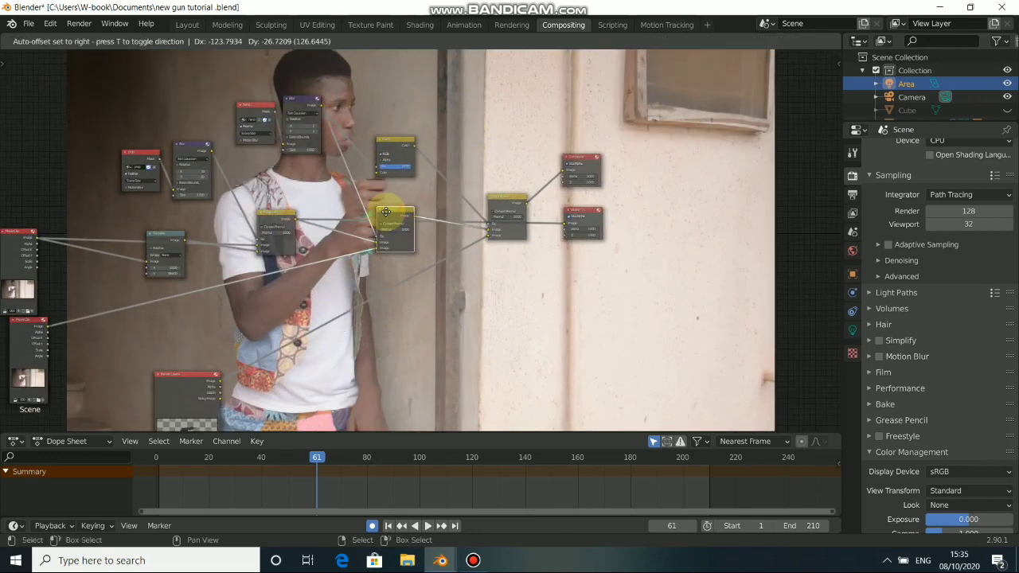
middle_click_drag(462, 160, 379, 236)
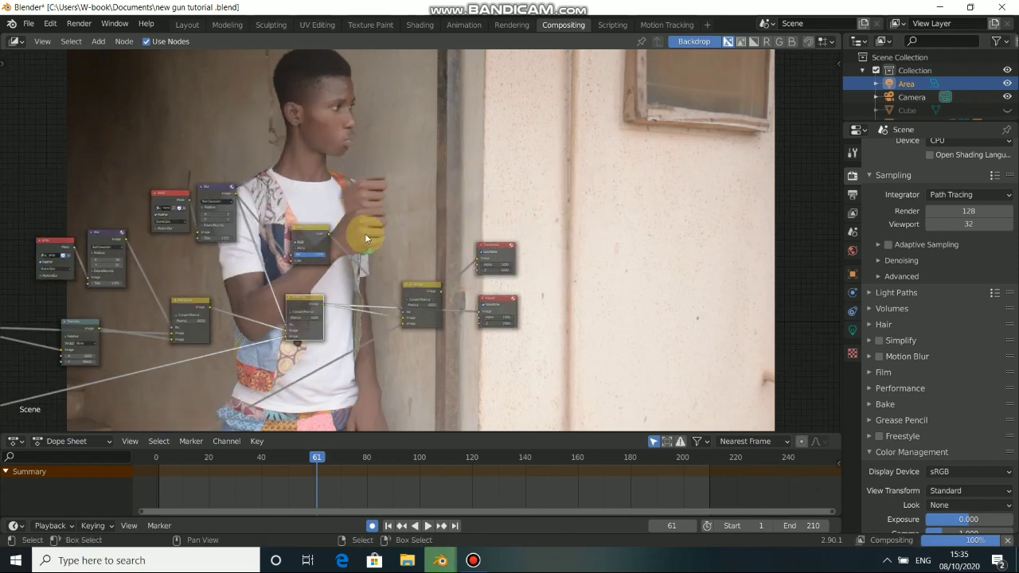
left_click_drag(386, 246, 456, 188, "alt")
left_click(415, 242, "ctrl+shift")
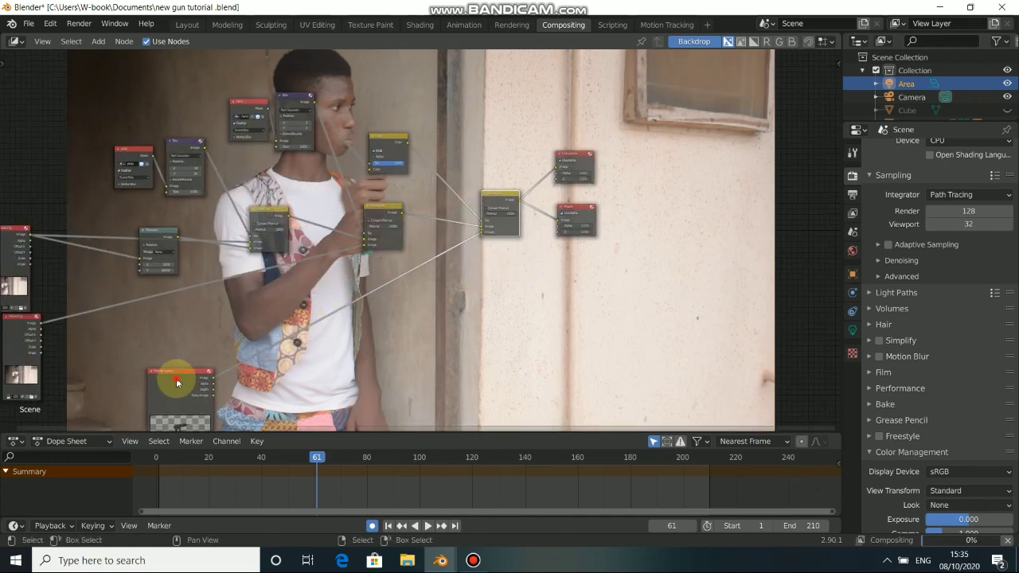
- Reposition the Render Layers node and line up the two Movie Clip nodes in one column at the start of the node chain
left_click_drag(176, 378, 168, 352)
left_click_drag(379, 272, 272, 325, "alt")
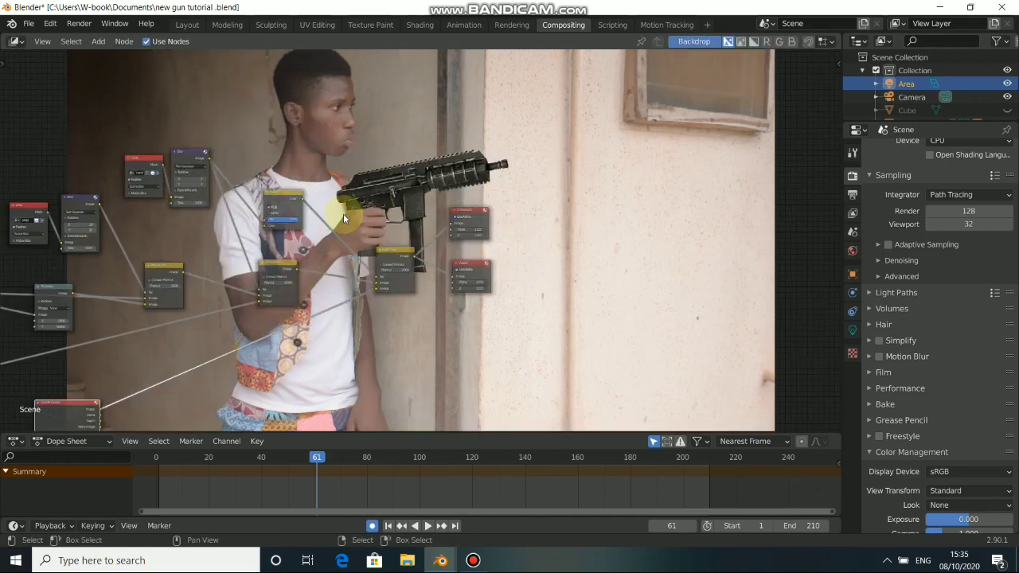
left_click_drag(344, 271, 467, 227, "alt")
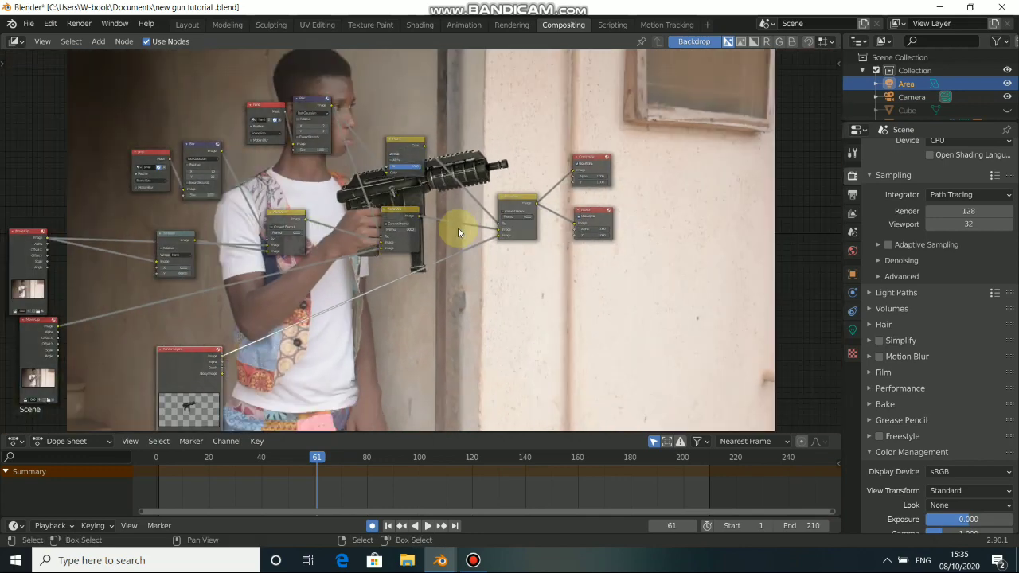
key("v")
key("v")
left_click_drag(337, 284, 379, 285, "alt")
scroll(414, 267, "down", 1)
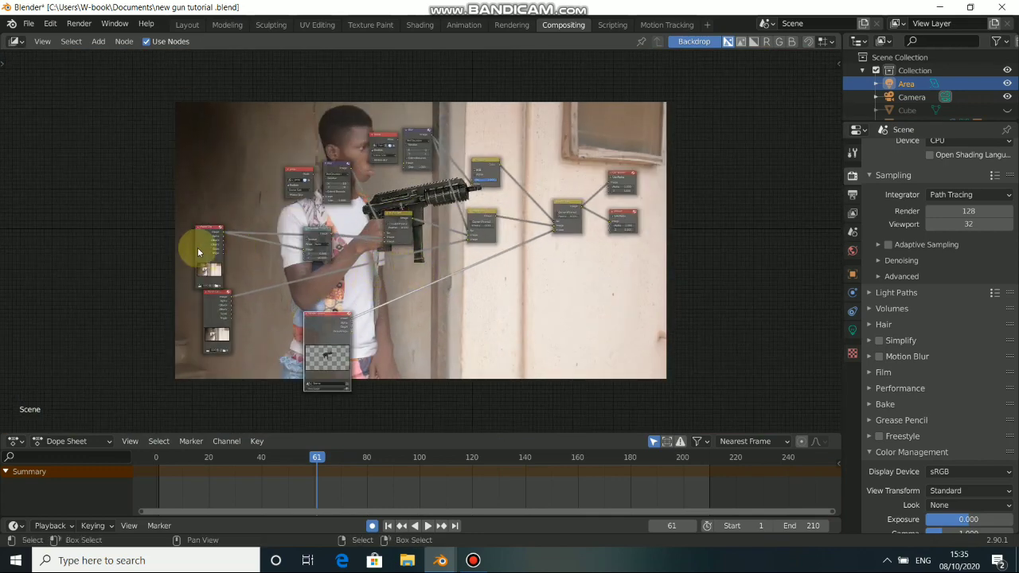
left_click_drag(199, 252, 203, 236)
left_click_drag(210, 290, 206, 290)
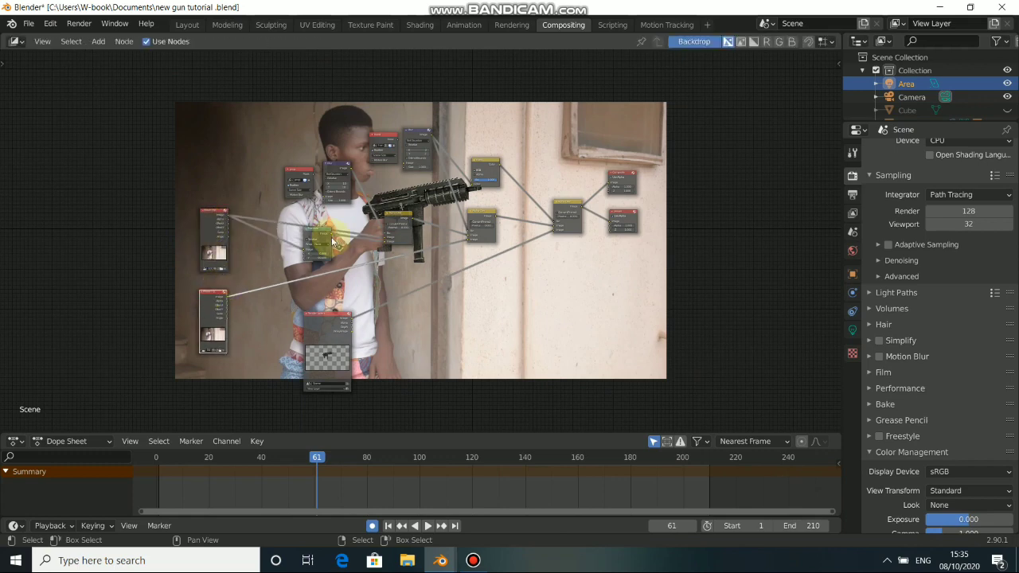